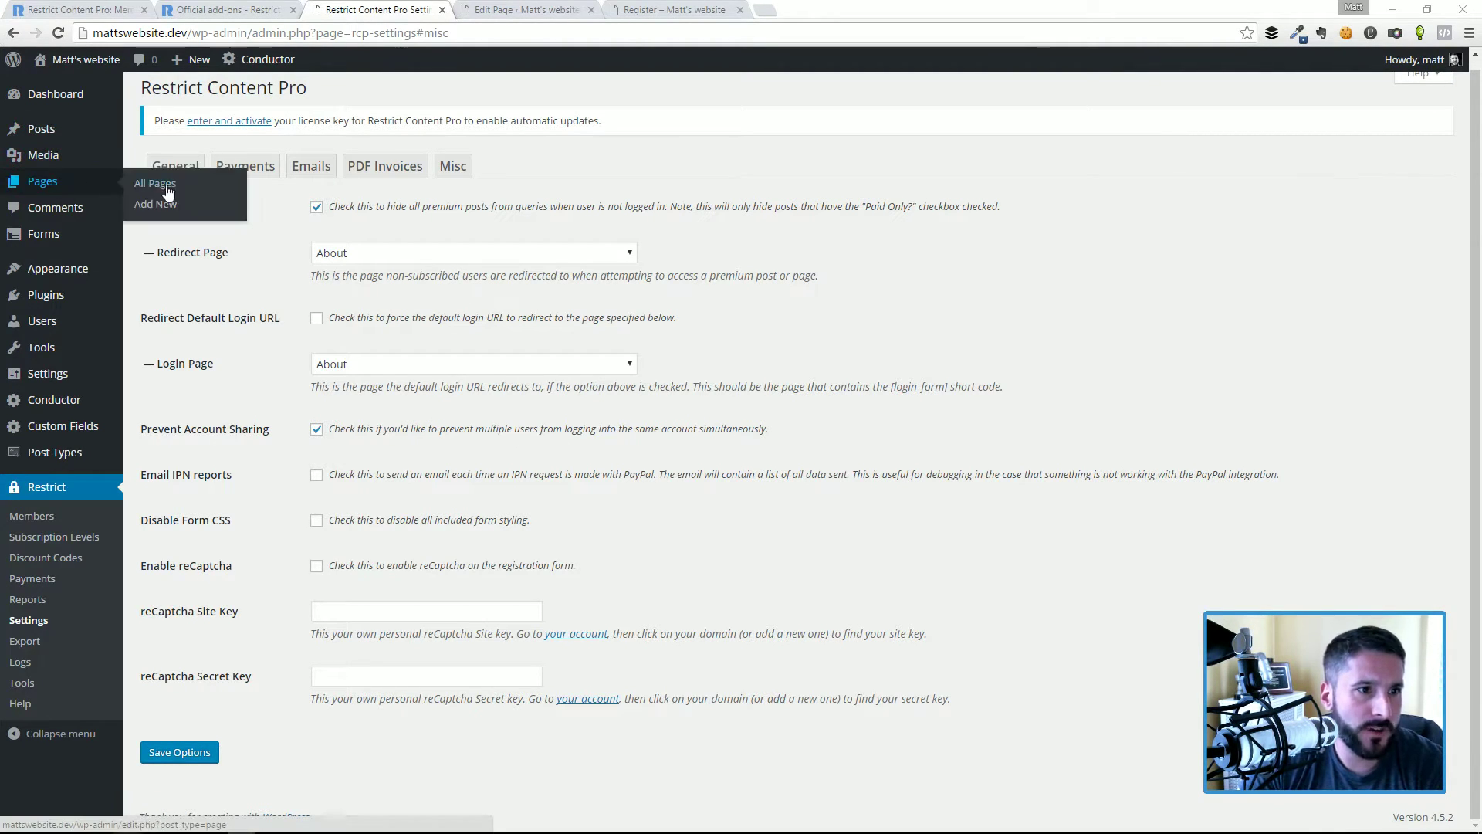
- Open the Awesome free page in the editor and copy its teaser paragraph
{"action": "left_click", "coordinate": [176, 186]}
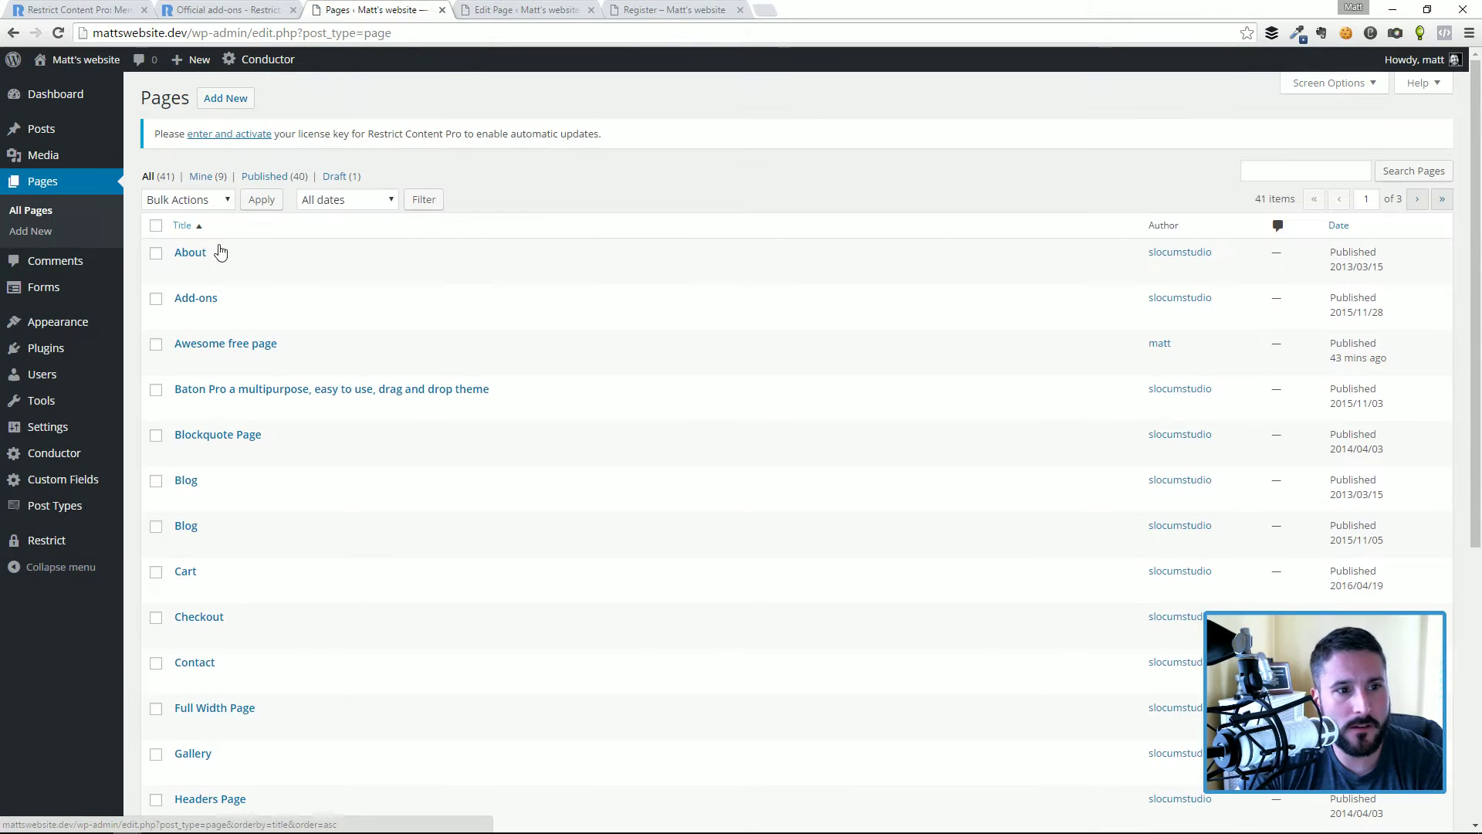
{"action": "left_click", "coordinate": [184, 363]}
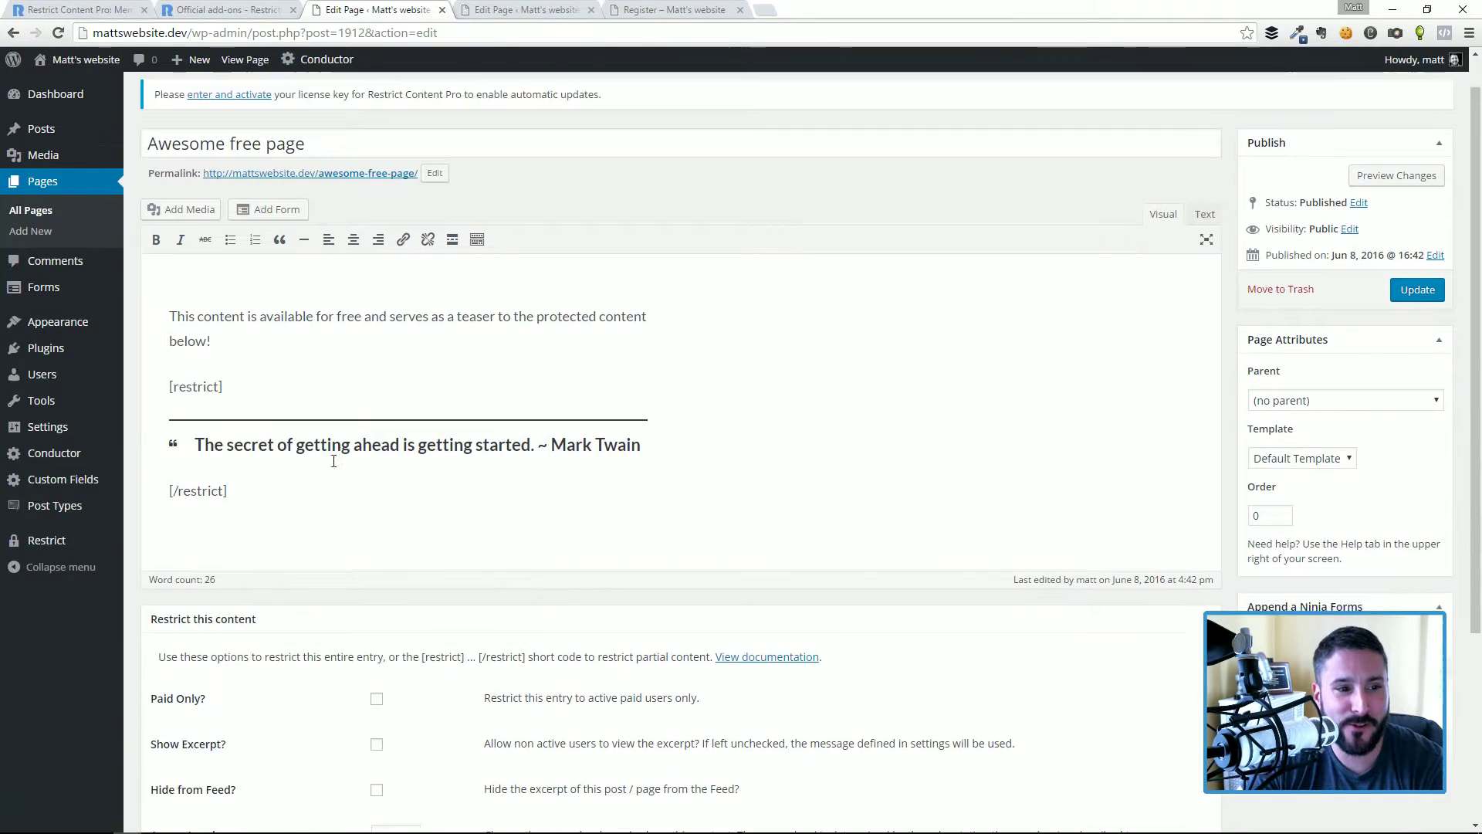
{"action": "scroll", "coordinate": [255, 378], "scroll_direction": "down", "scroll_amount": 1}
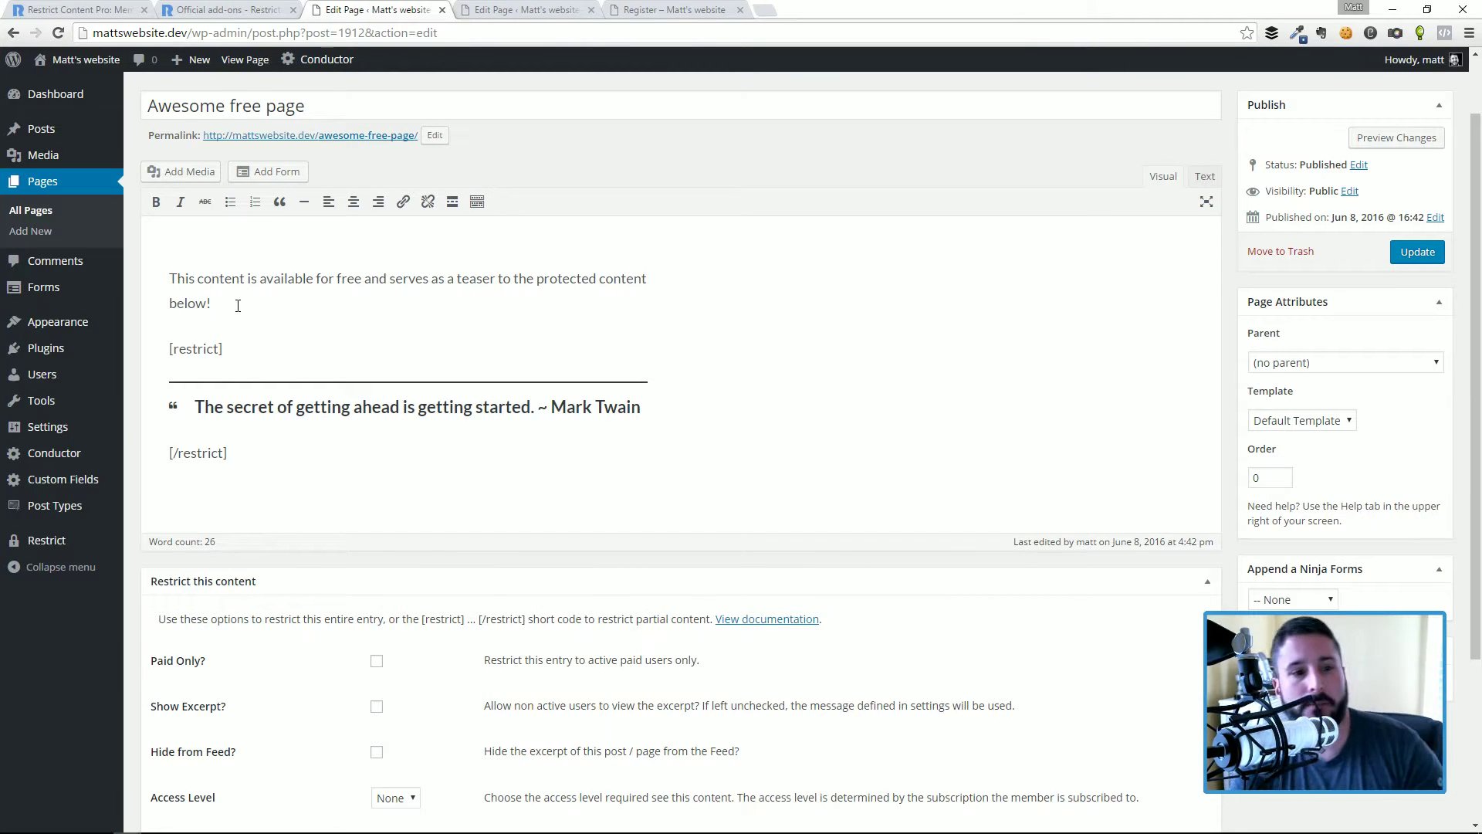
{"action": "left_click_drag", "start_coordinate": [238, 305], "coordinate": [175, 281]}
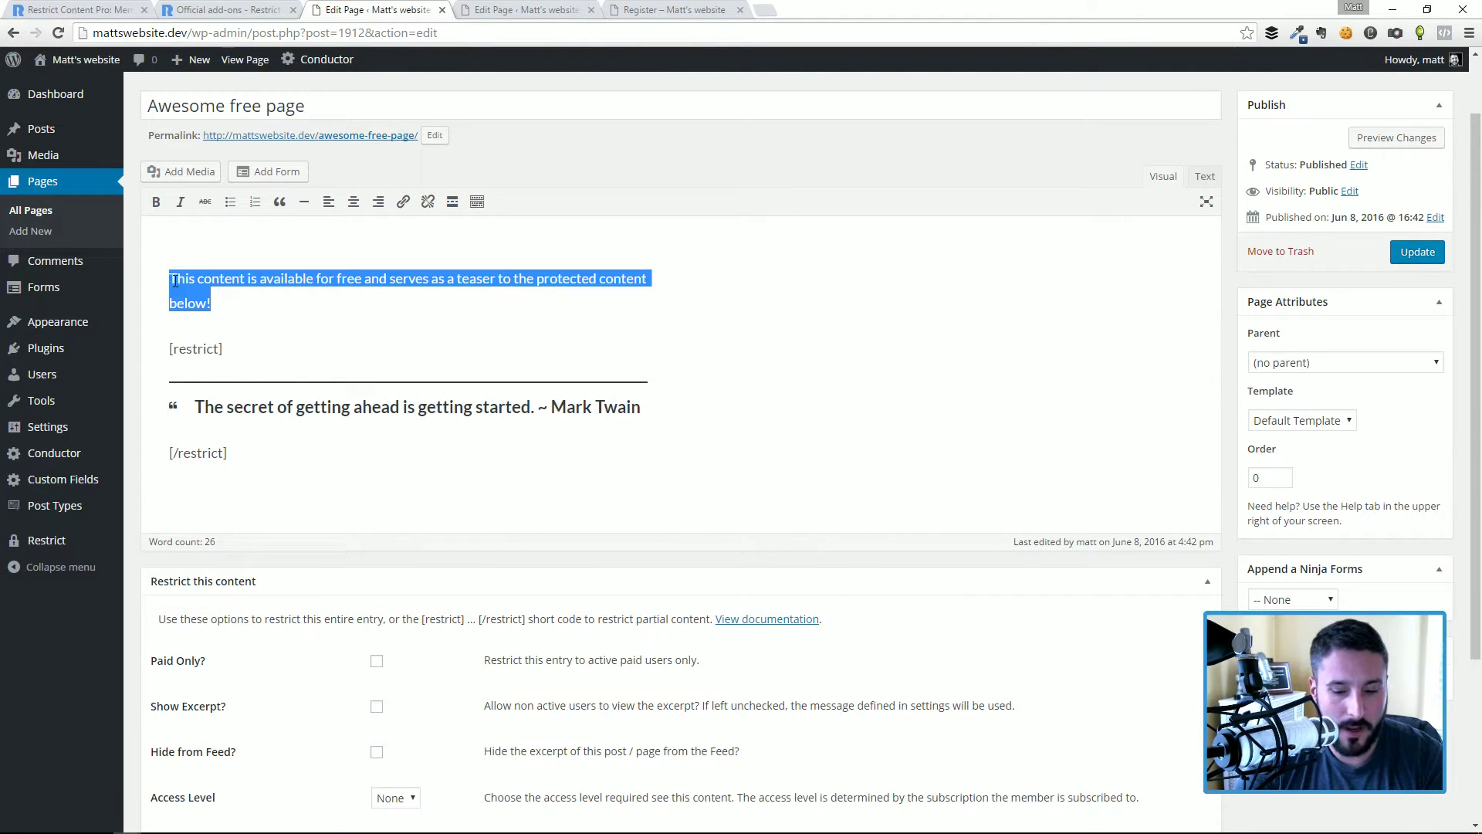
- Paste teaser copies below [/restrict] and into the opening paragraph, then save the page
{"action": "left_click", "coordinate": [254, 485]}
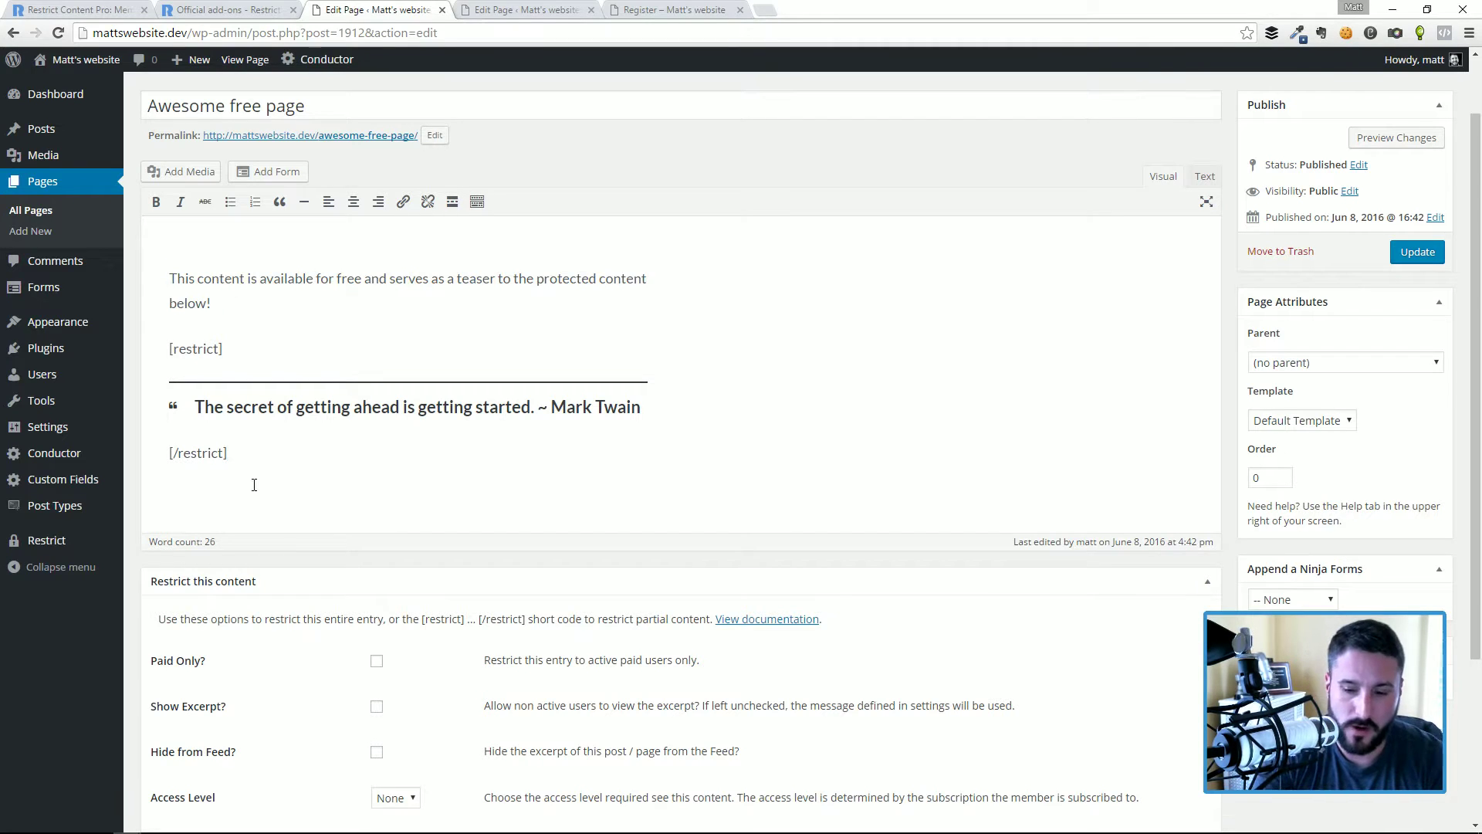
{"action": "key", "text": "Return"}
{"action": "key", "text": "ctrl+v"}
{"action": "key", "text": "ctrl+v"}
{"action": "key", "text": "ctrl+v"}
{"action": "key", "text": "ctrl+v"}
{"action": "key", "text": "ctrl+v"}
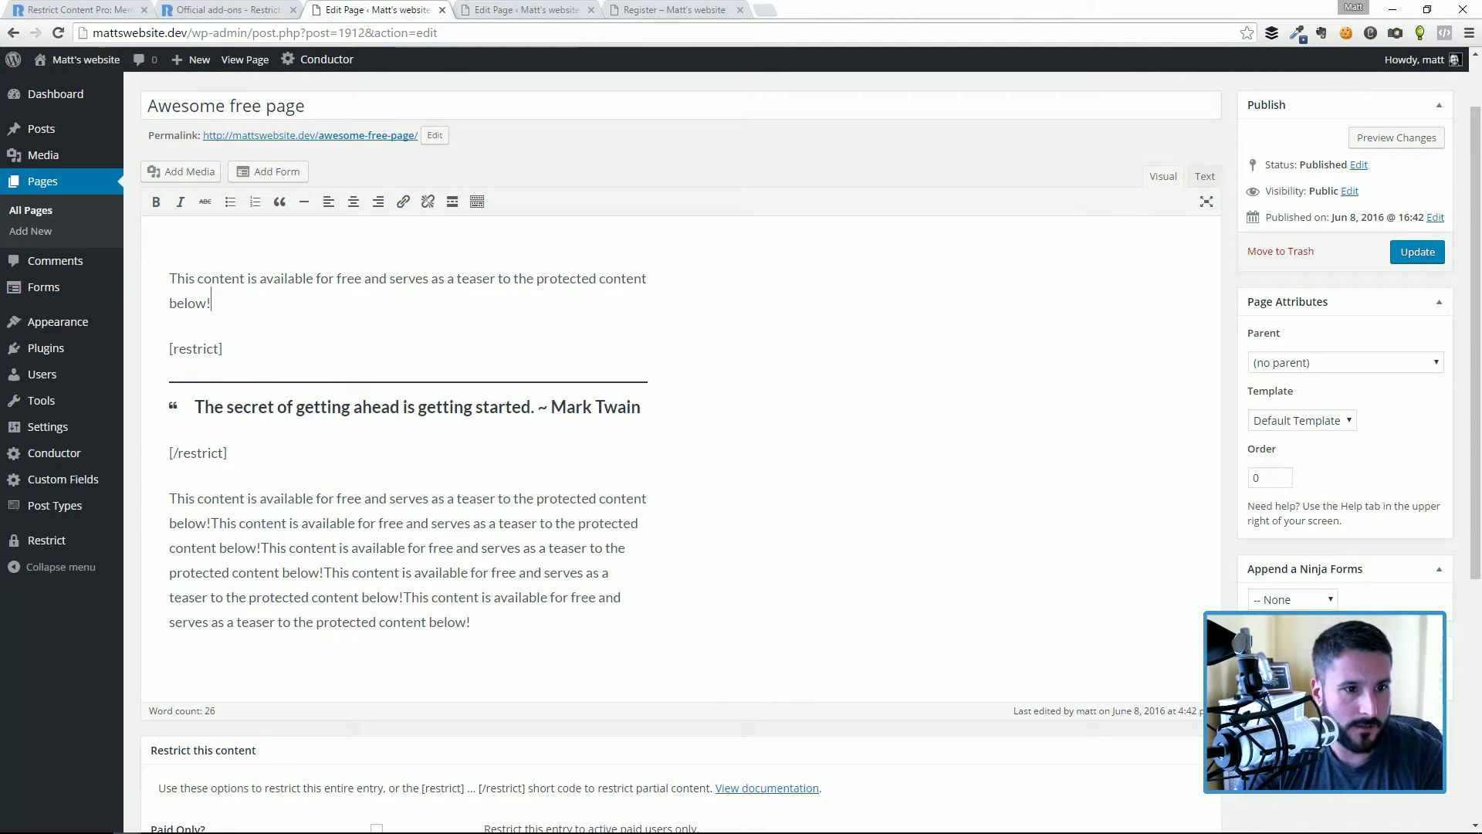
{"action": "key", "text": "ctrl+v"}
{"action": "key", "text": "ctrl+v"}
{"action": "key", "text": "ctrl+v"}
{"action": "key", "text": "ctrl+v"}
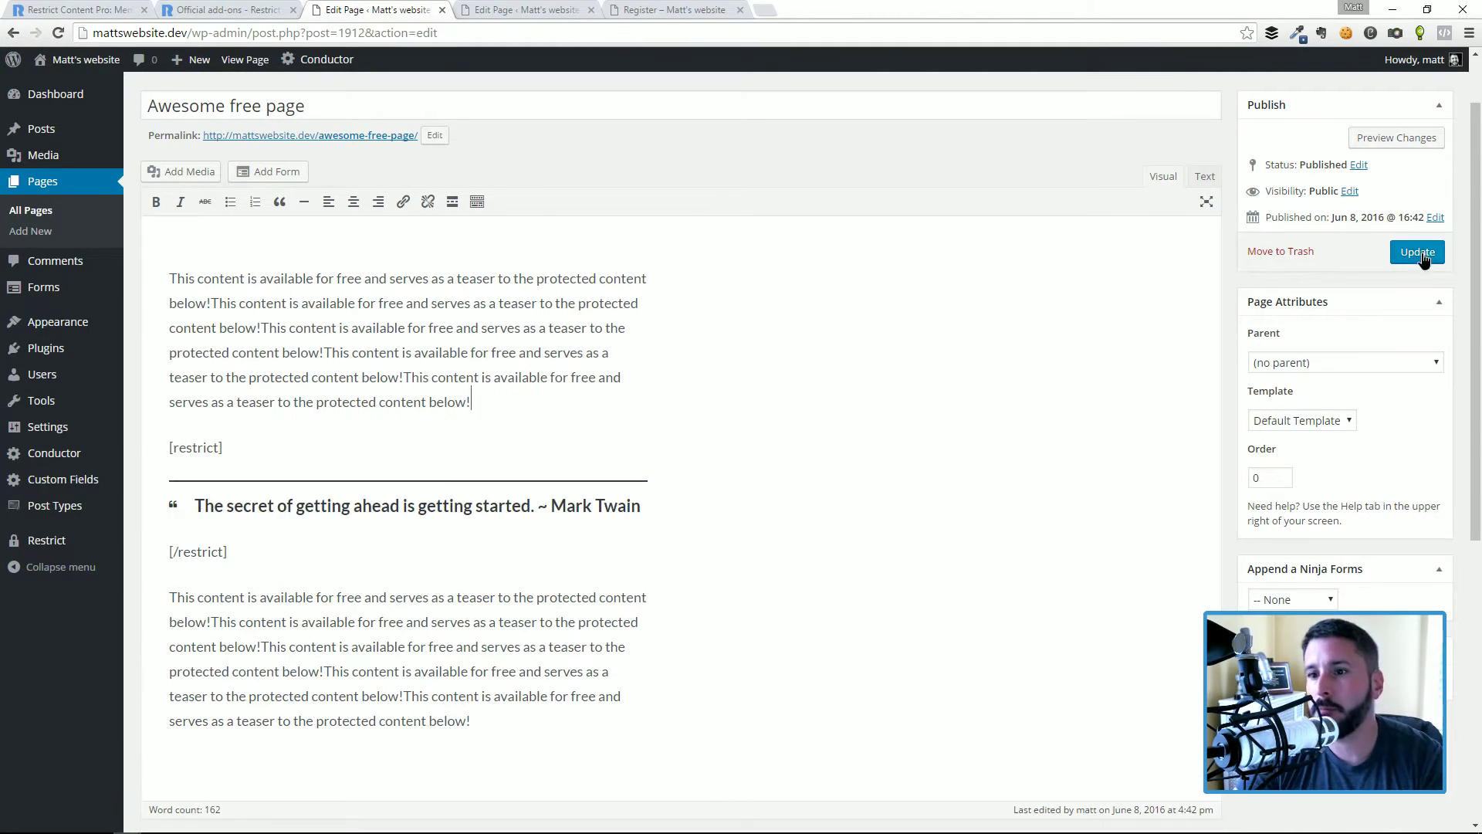
{"action": "left_click", "coordinate": [1417, 253]}
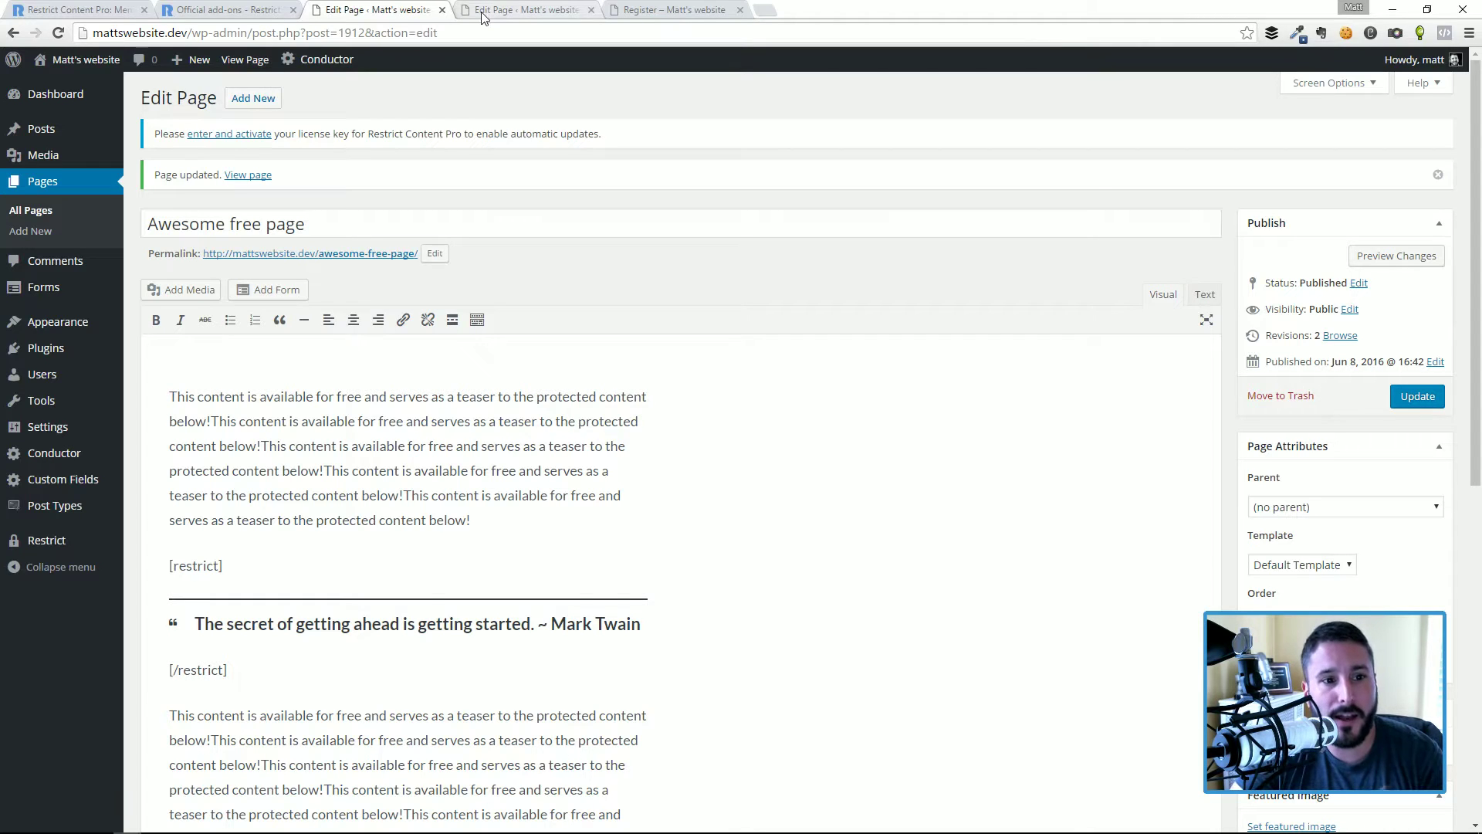
- Discard and close the Test page editor, then view the Awesome free page on the site
{"action": "scroll", "coordinate": [290, 394], "scroll_direction": "down", "scroll_amount": 3}
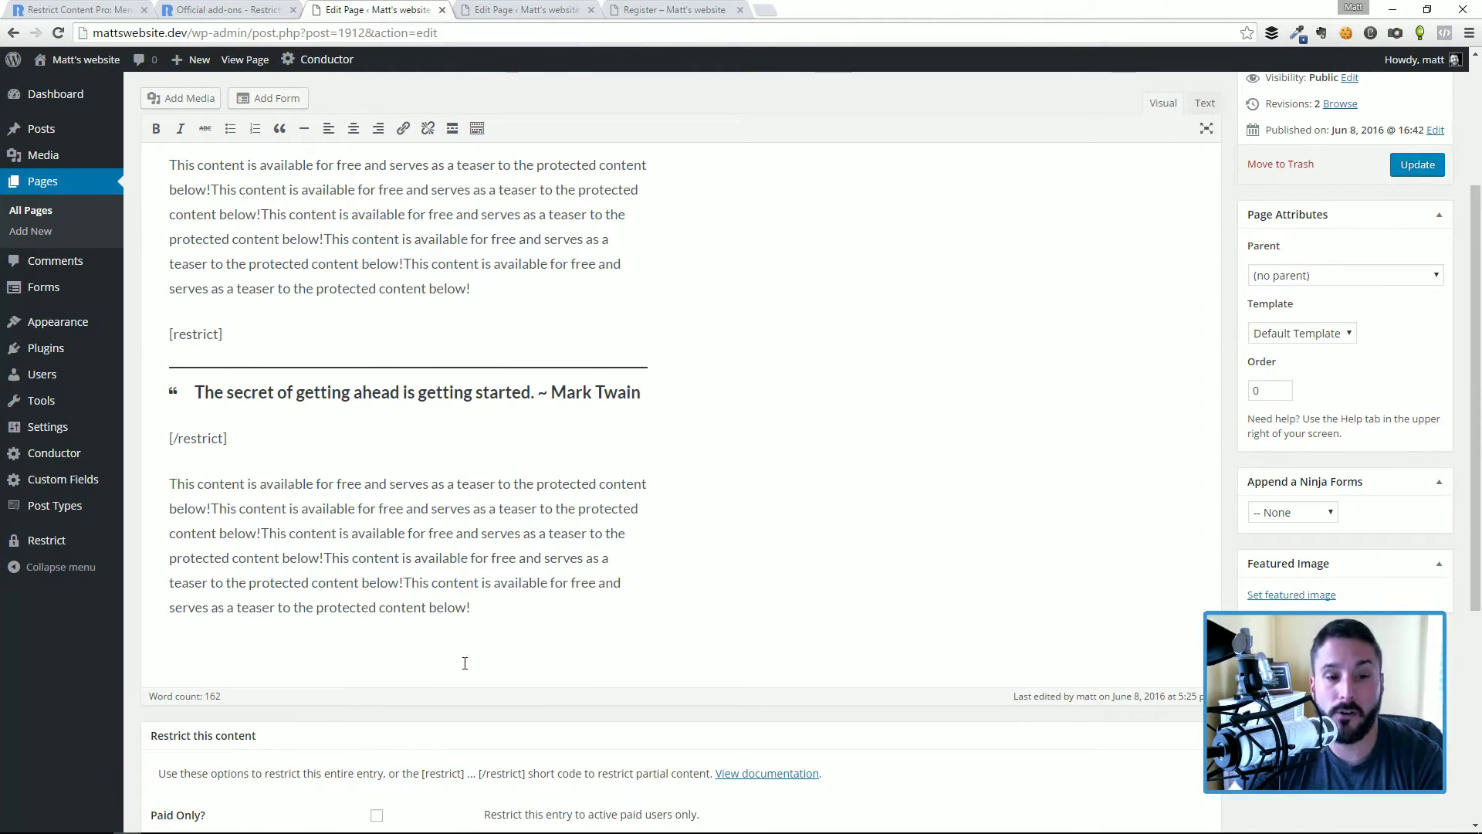
{"action": "scroll", "coordinate": [467, 450], "scroll_direction": "up", "scroll_amount": 3}
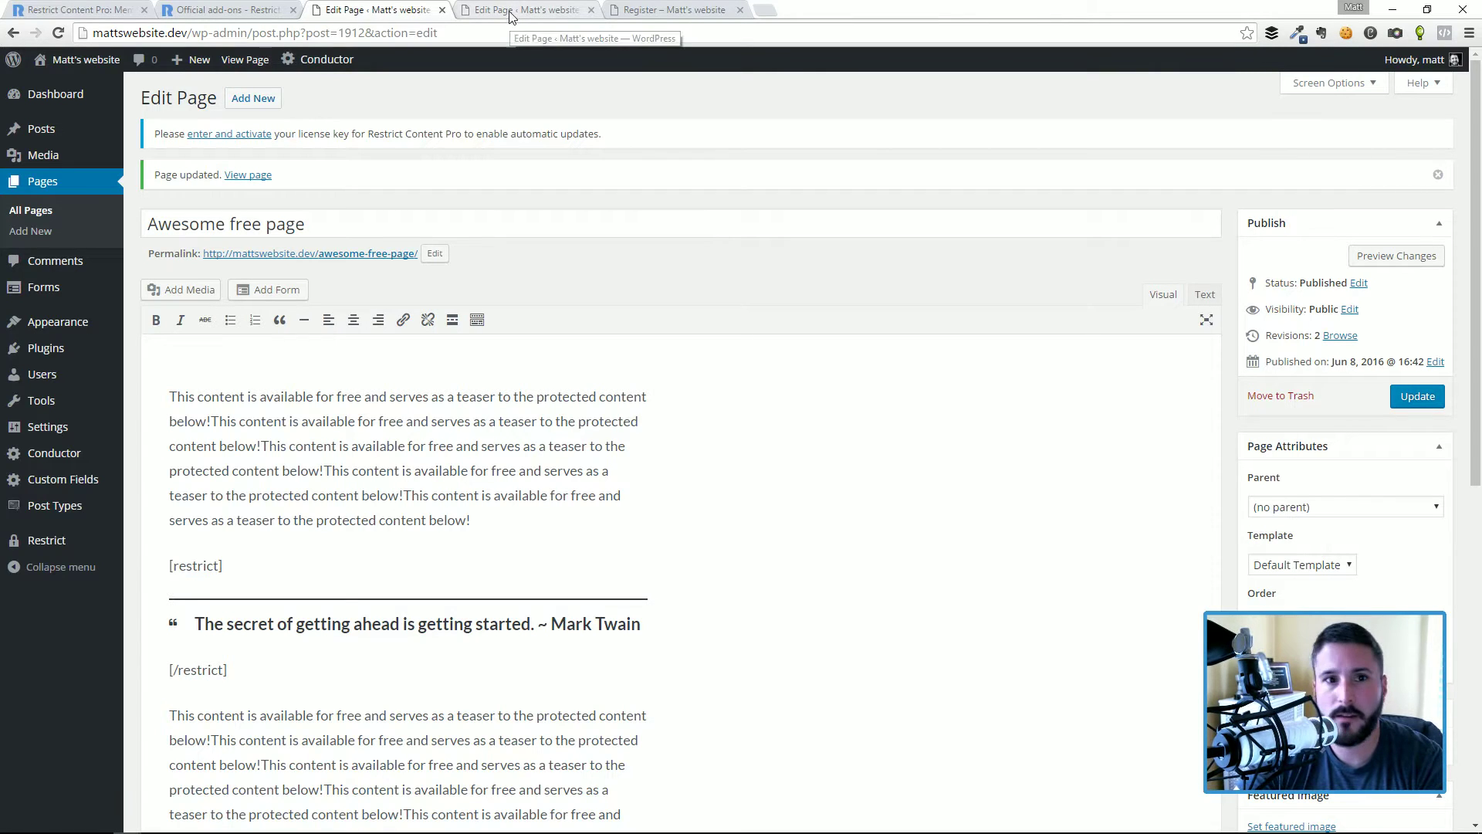
{"action": "left_click", "coordinate": [564, 7]}
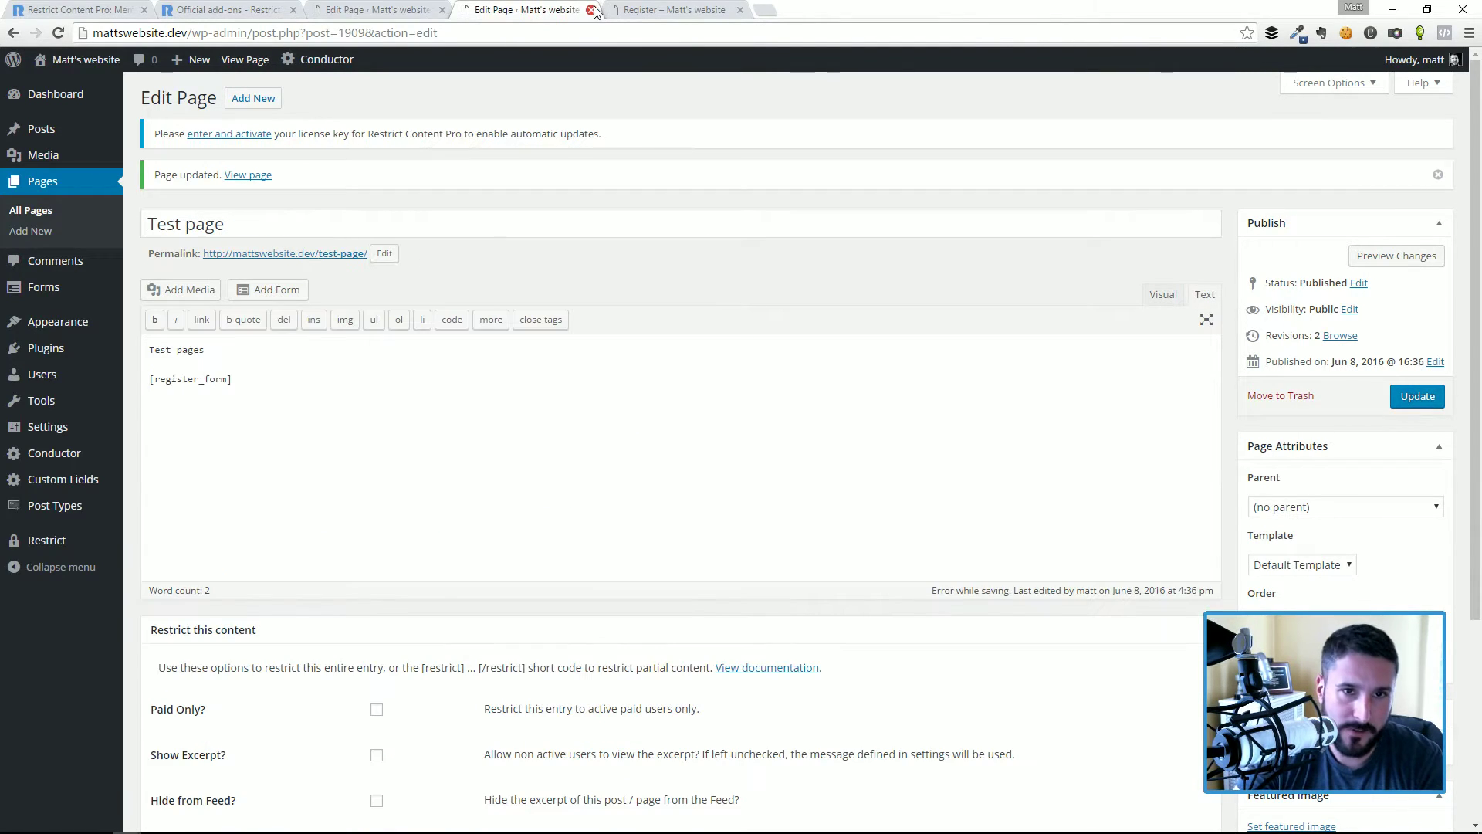
{"action": "left_click", "coordinate": [591, 10]}
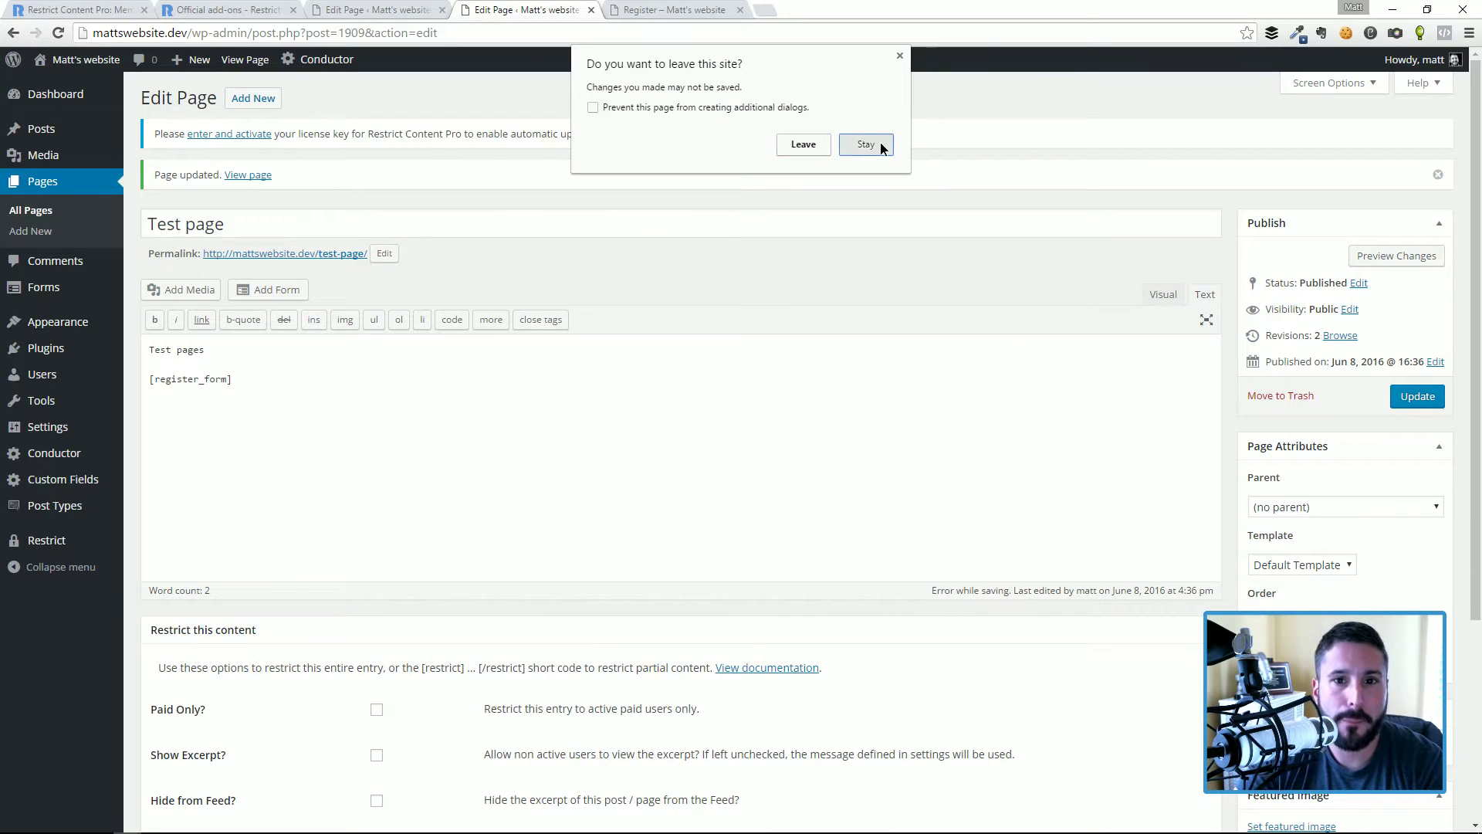
{"action": "left_click", "coordinate": [803, 144]}
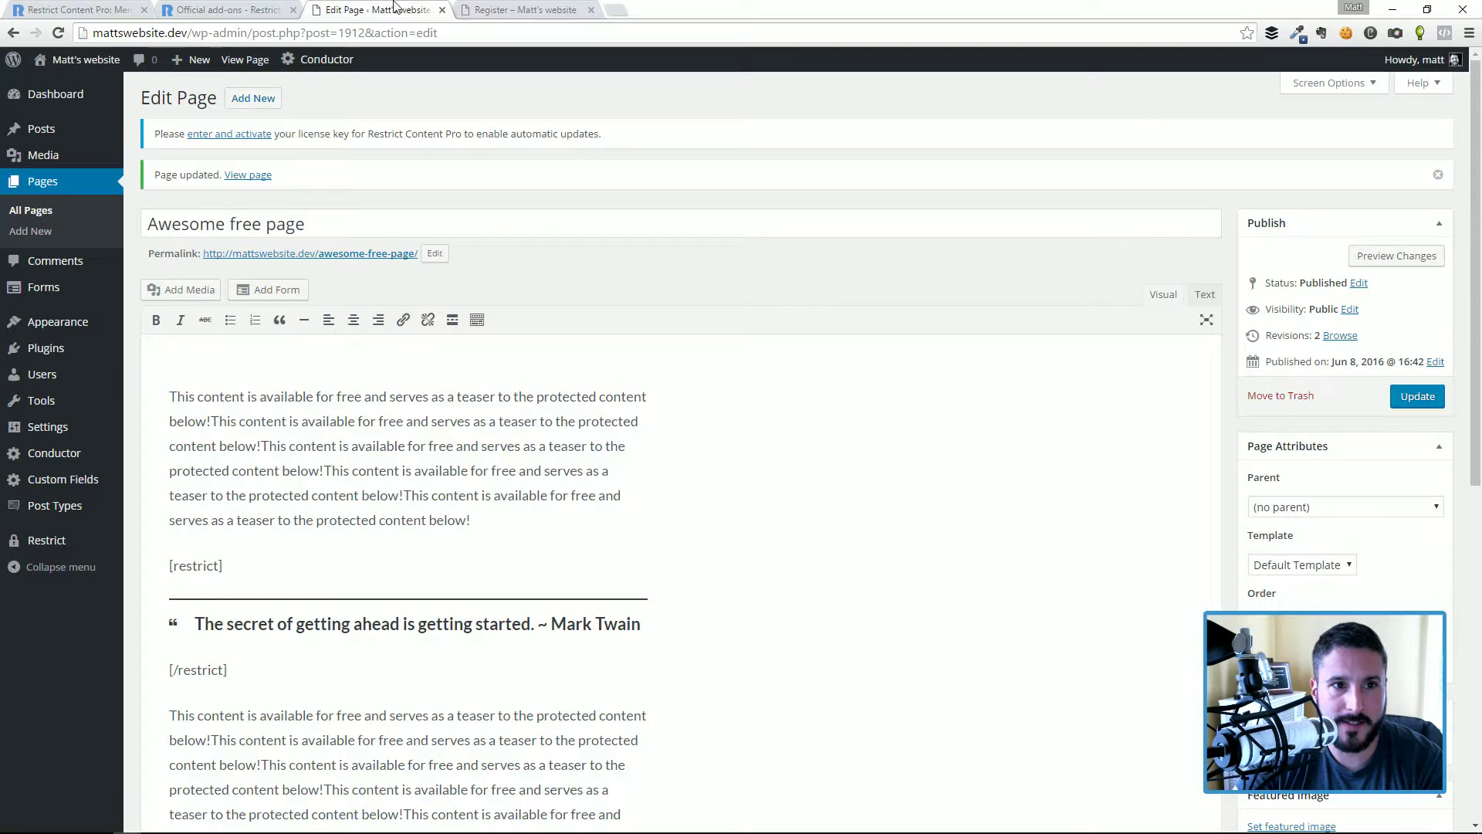
{"action": "left_click", "coordinate": [401, 9]}
{"action": "left_click", "coordinate": [363, 258]}
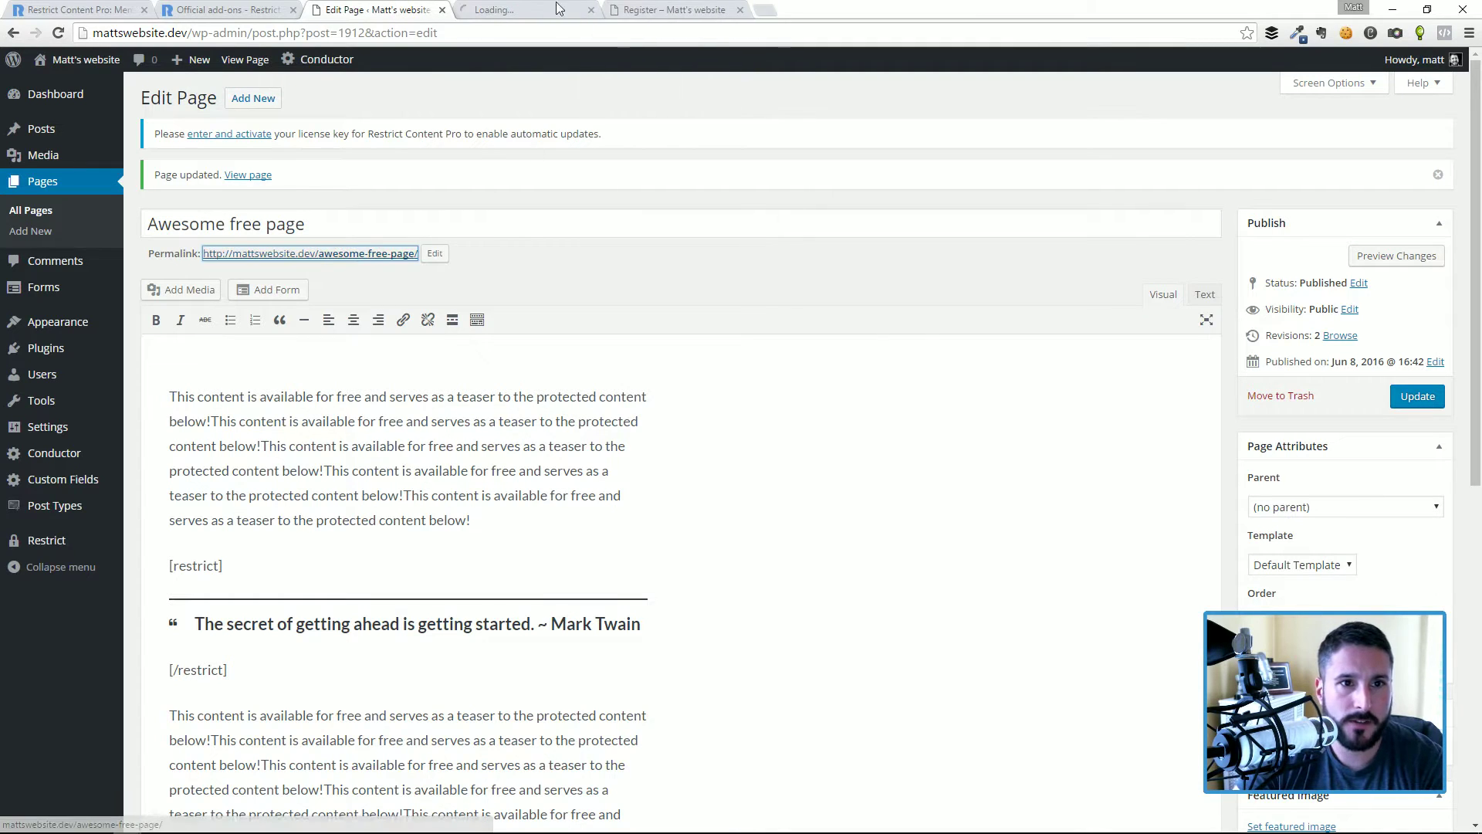
- Load the Awesome free page URL in a private window as a logged-out visitor, then go to the Dashboard
{"action": "scroll", "coordinate": [667, 378], "scroll_direction": "down", "scroll_amount": 1}
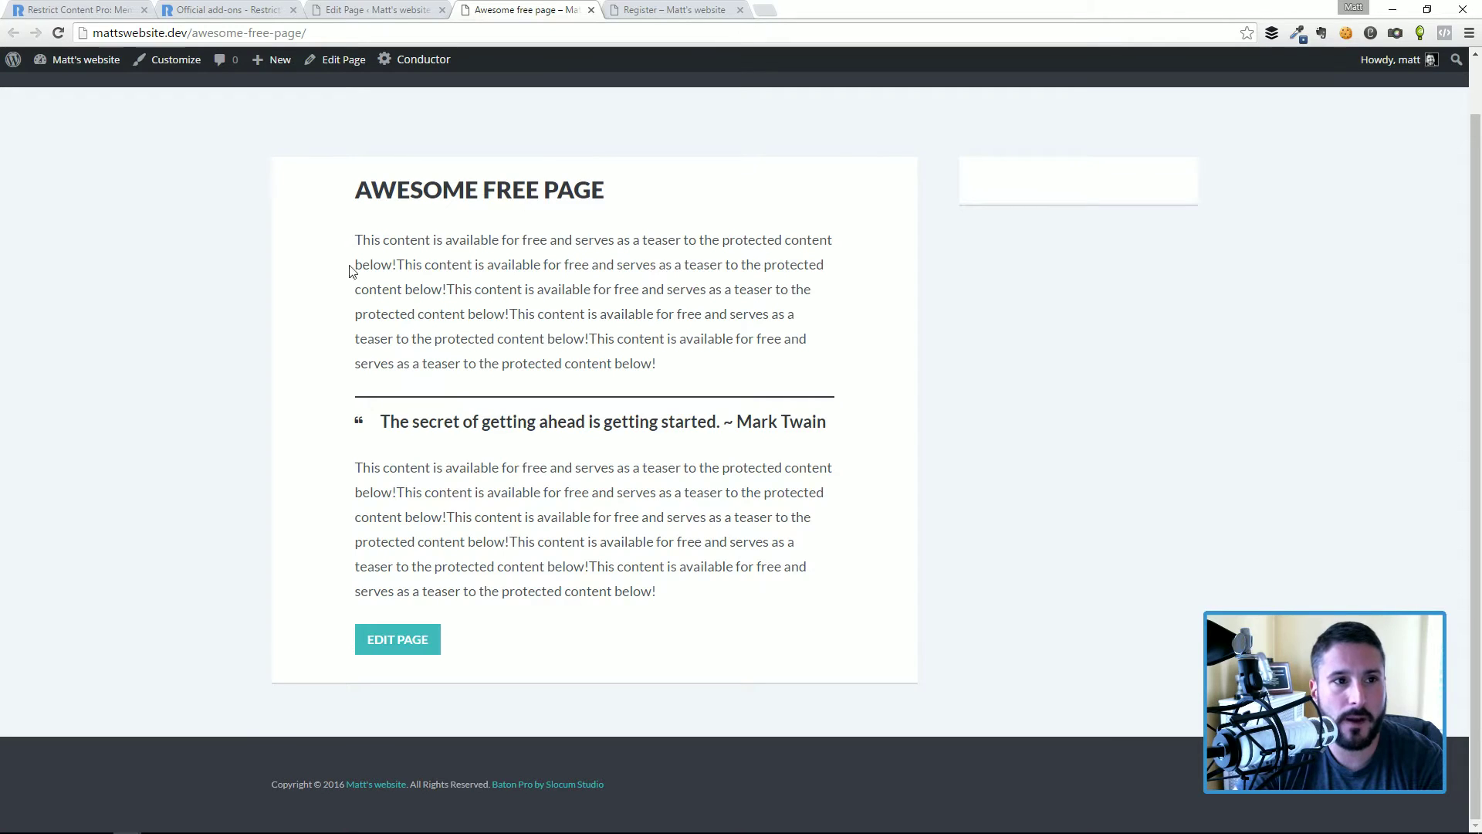
{"action": "left_click", "coordinate": [226, 32]}
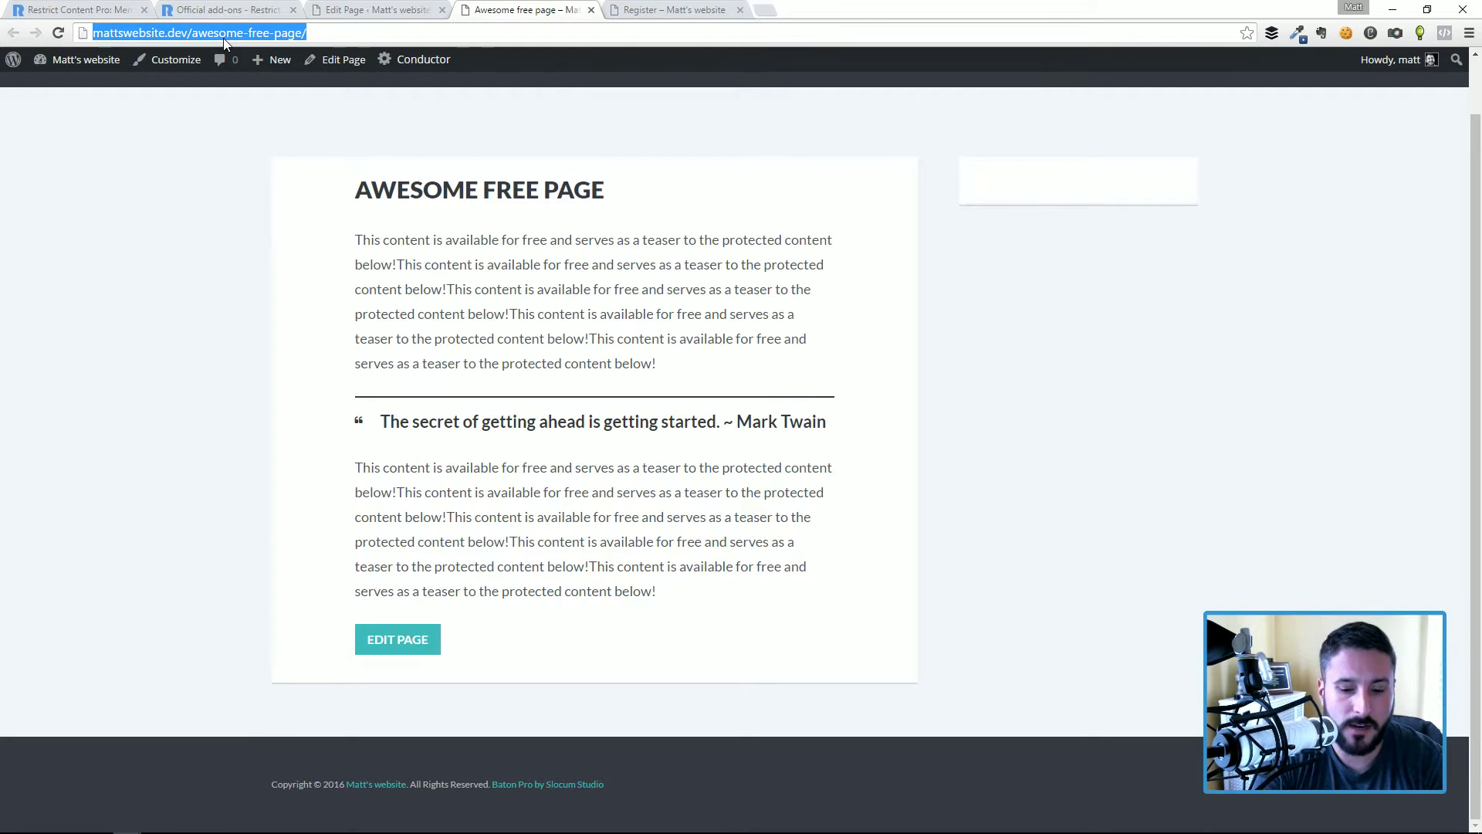
{"action": "key", "text": "ctrl+c"}
{"action": "key", "text": "ctrl+shift+n"}
{"action": "key", "text": "ctrl+v"}
{"action": "key", "text": "Return"}
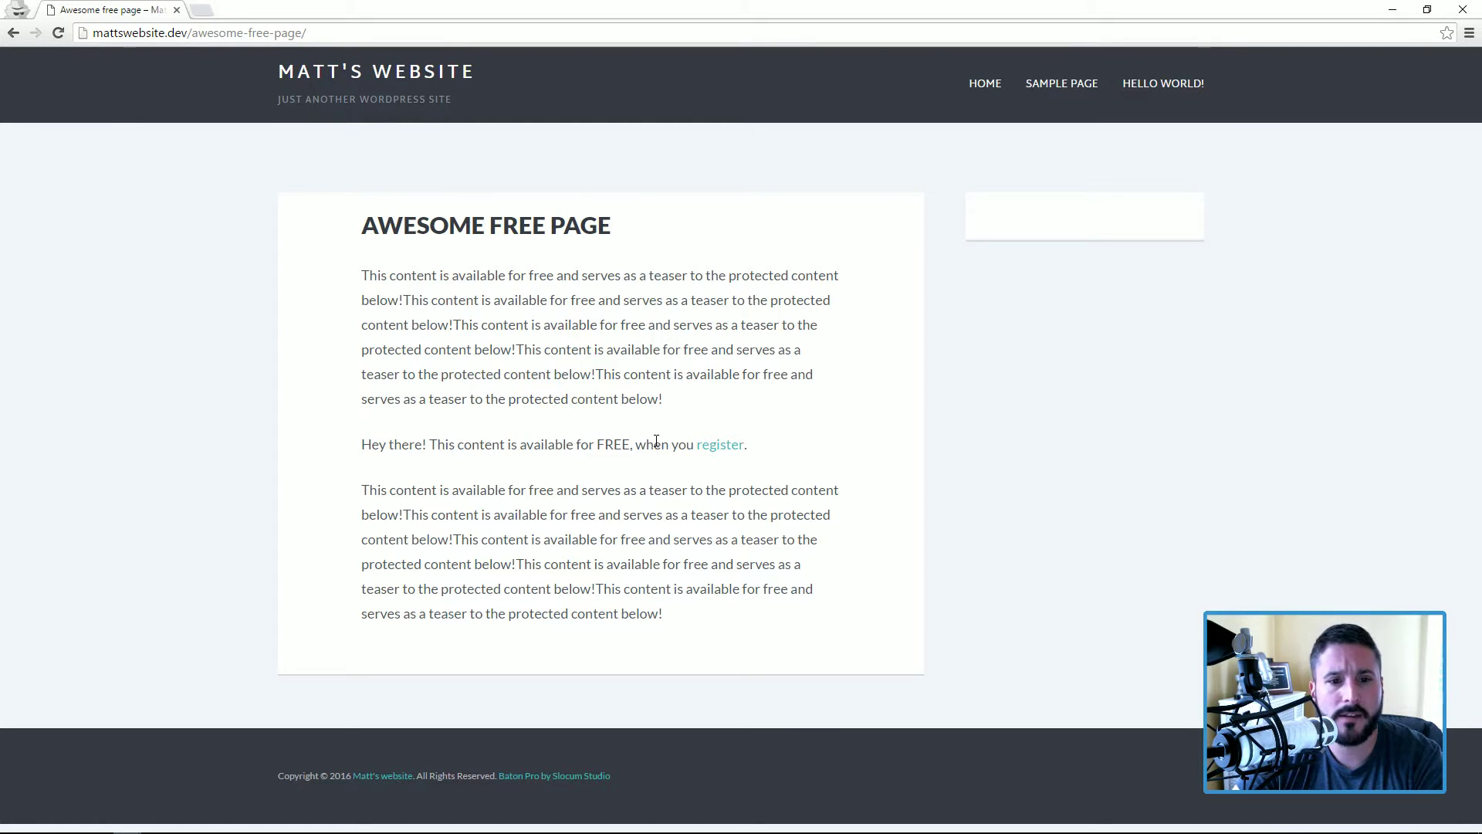
{"action": "key", "text": "alt+Tab"}
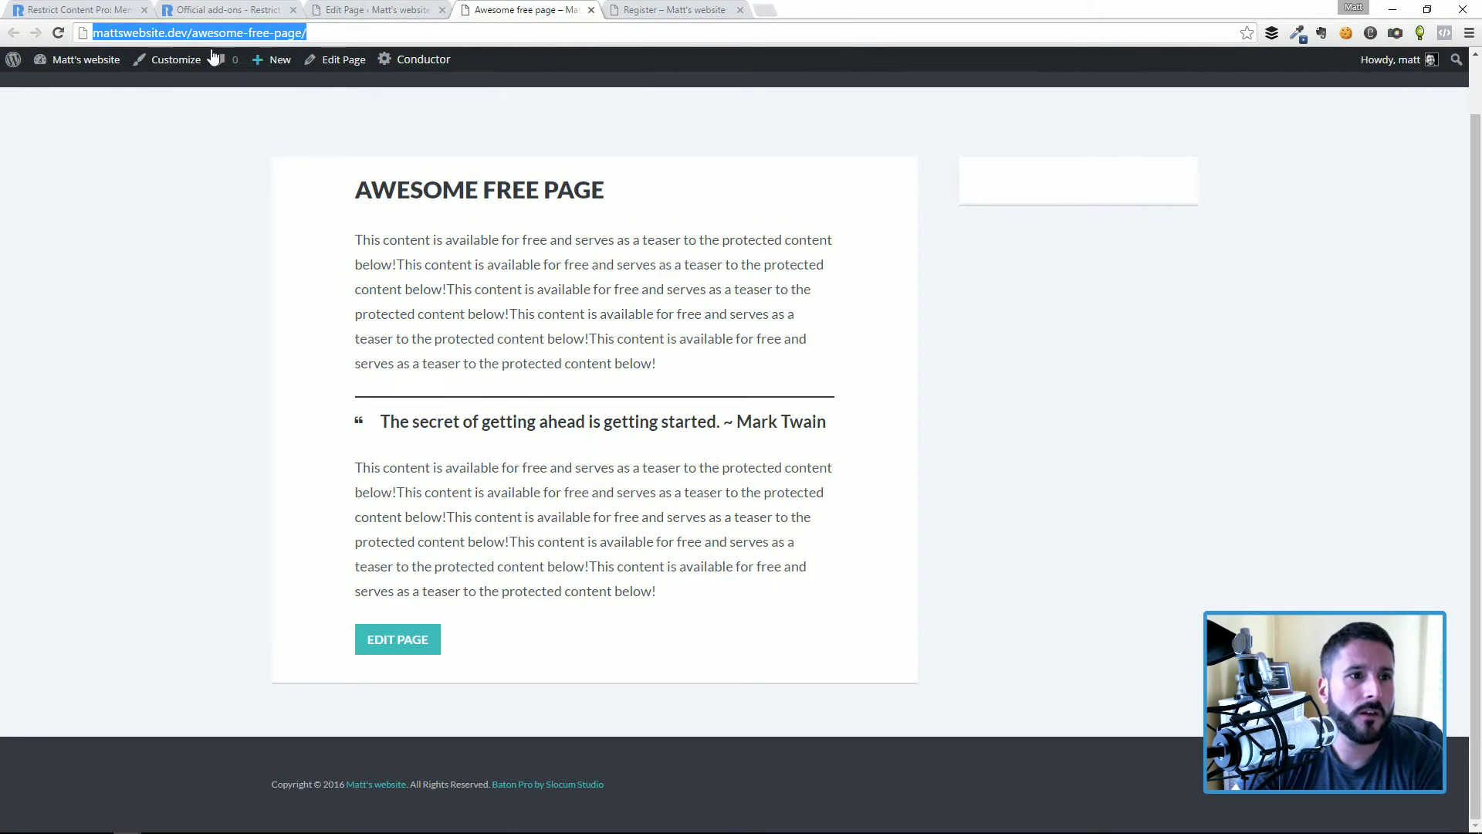
{"action": "left_click", "coordinate": [62, 89]}
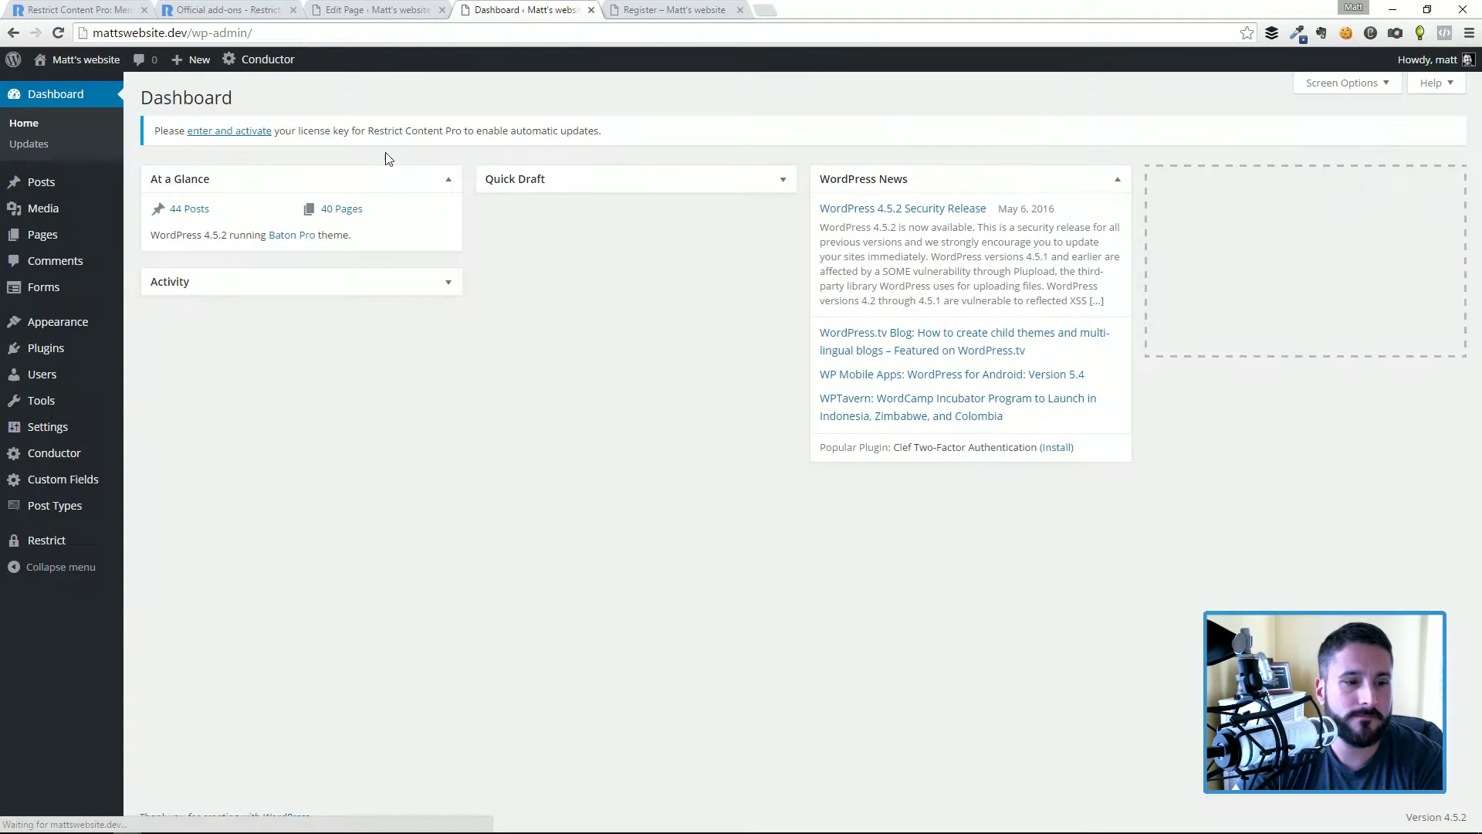
- In Restrict Content Pro settings, make the Free Content Message bold
{"action": "mouse_move", "coordinate": [69, 539]}
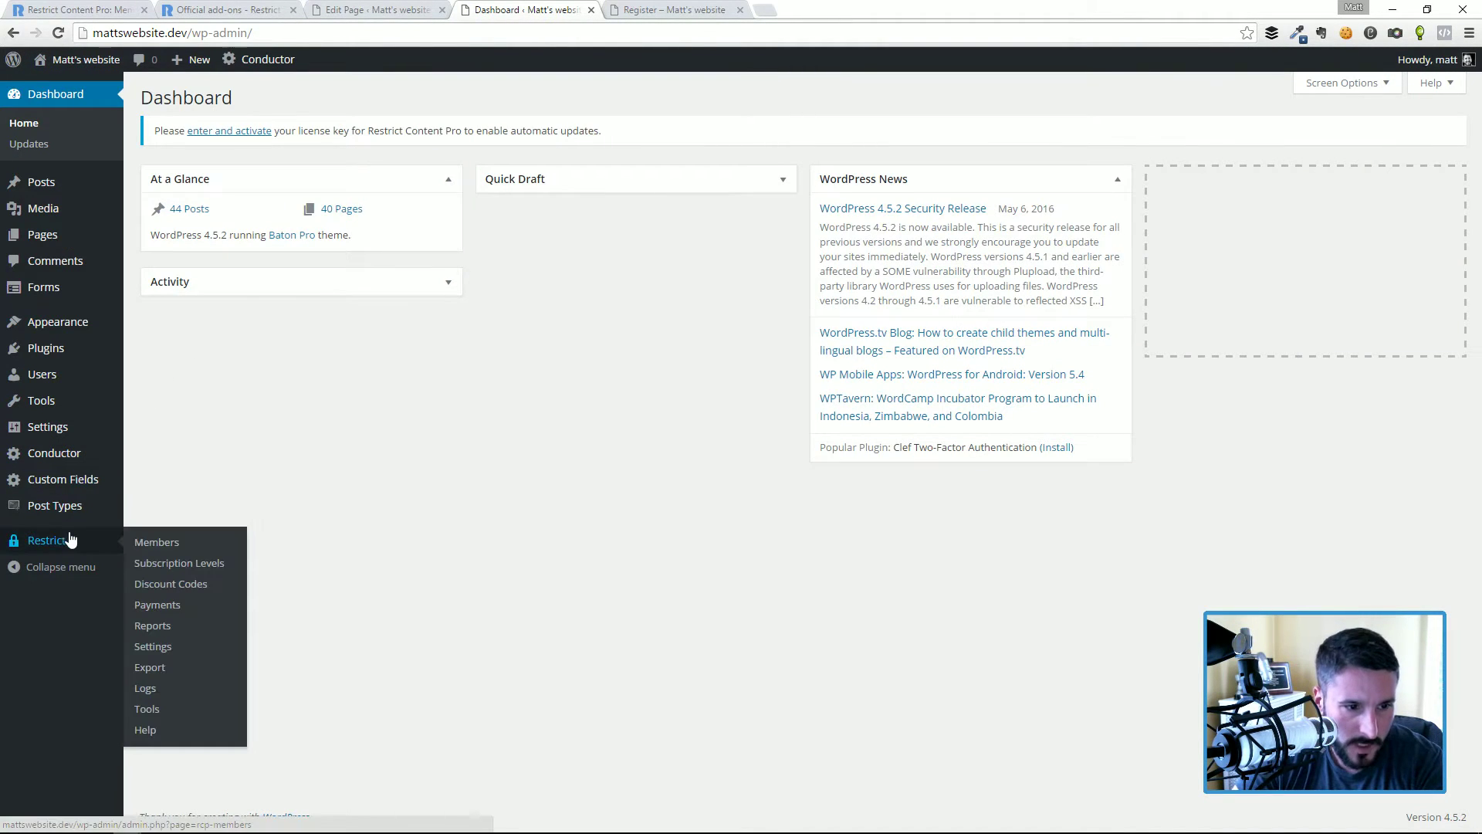
{"action": "left_click", "coordinate": [176, 650]}
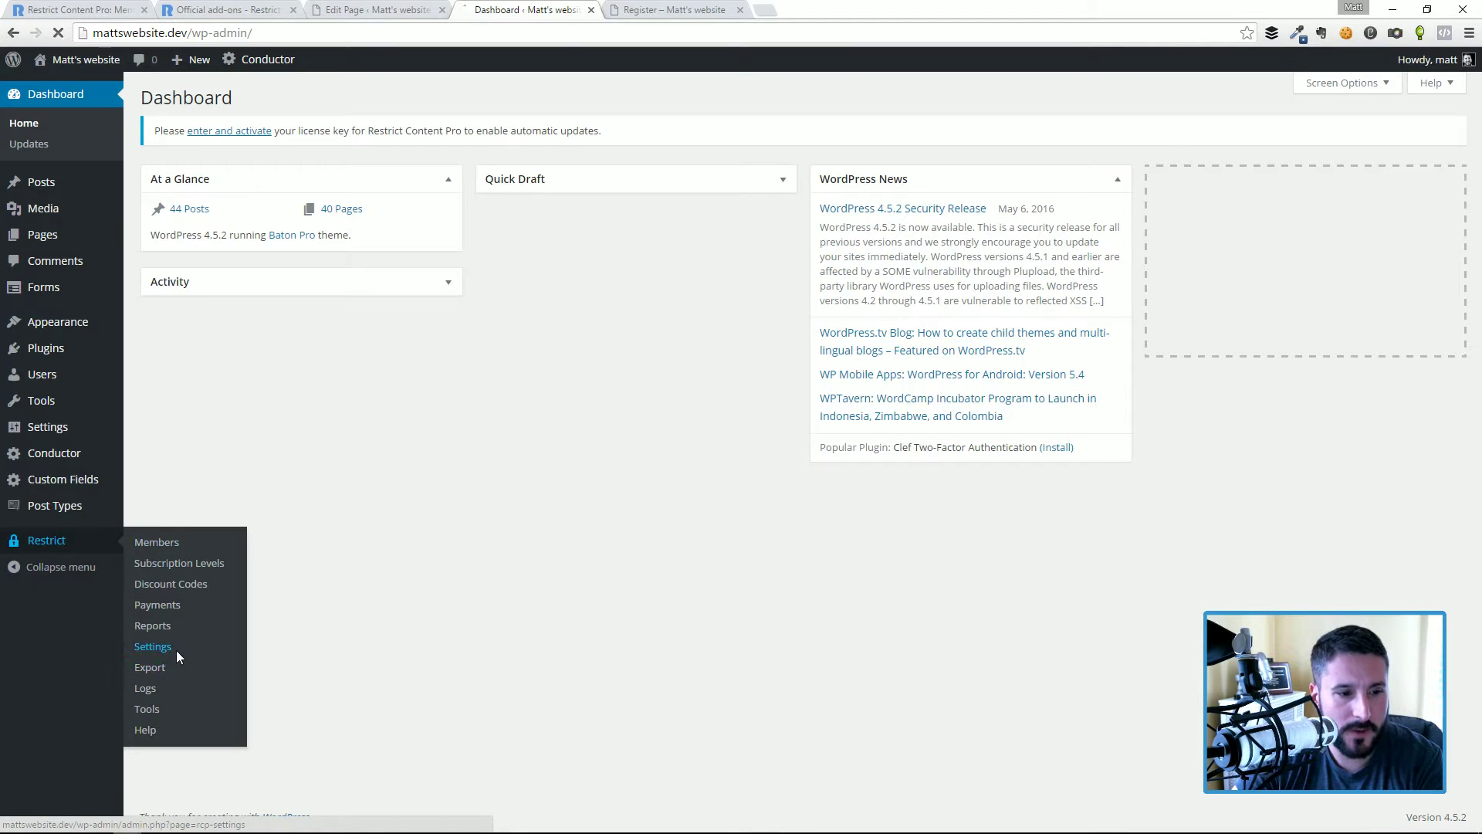
{"action": "scroll", "coordinate": [324, 474], "scroll_direction": "down", "scroll_amount": 5}
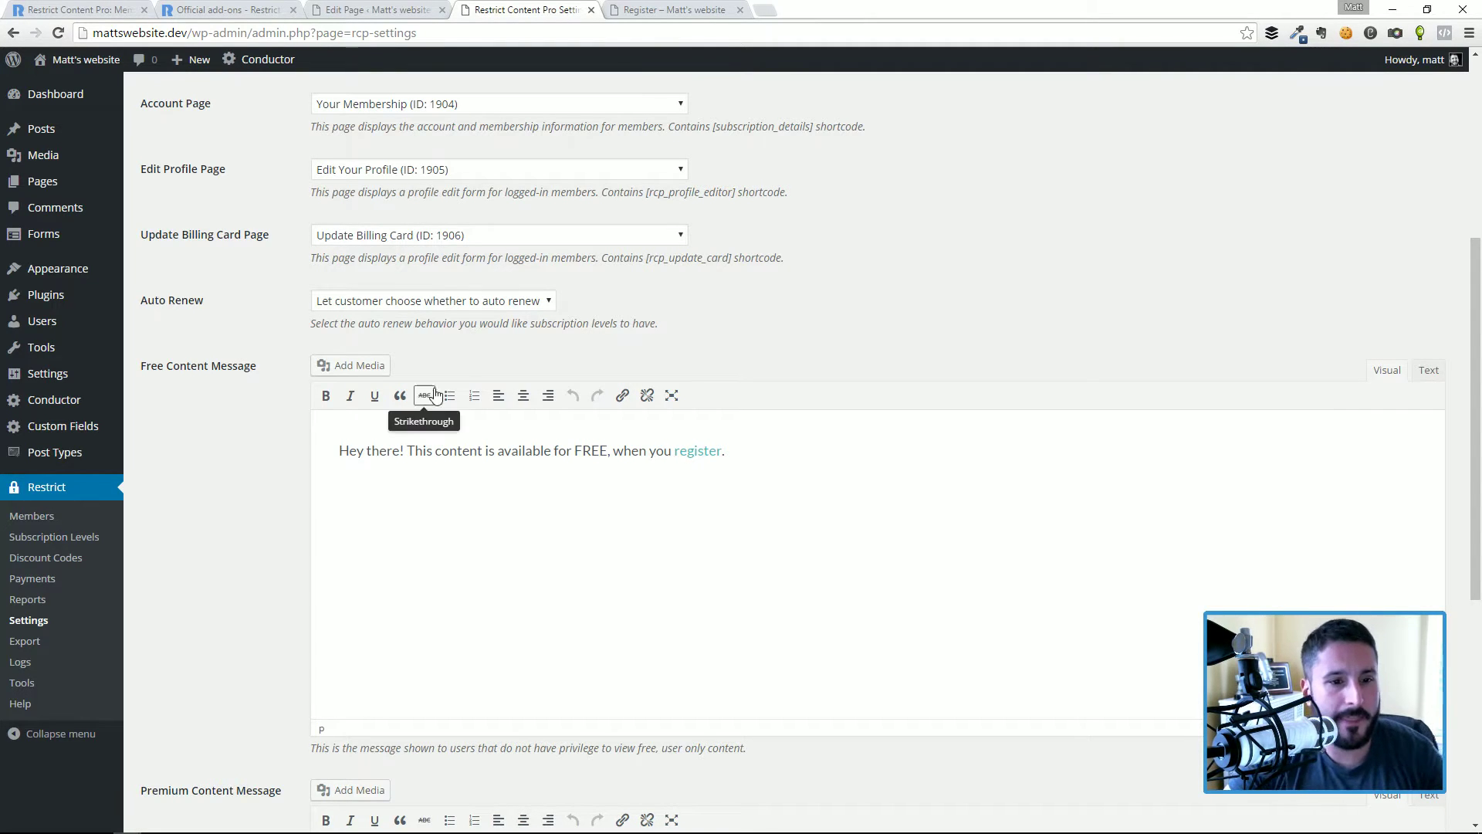
{"action": "triple_click", "coordinate": [511, 453]}
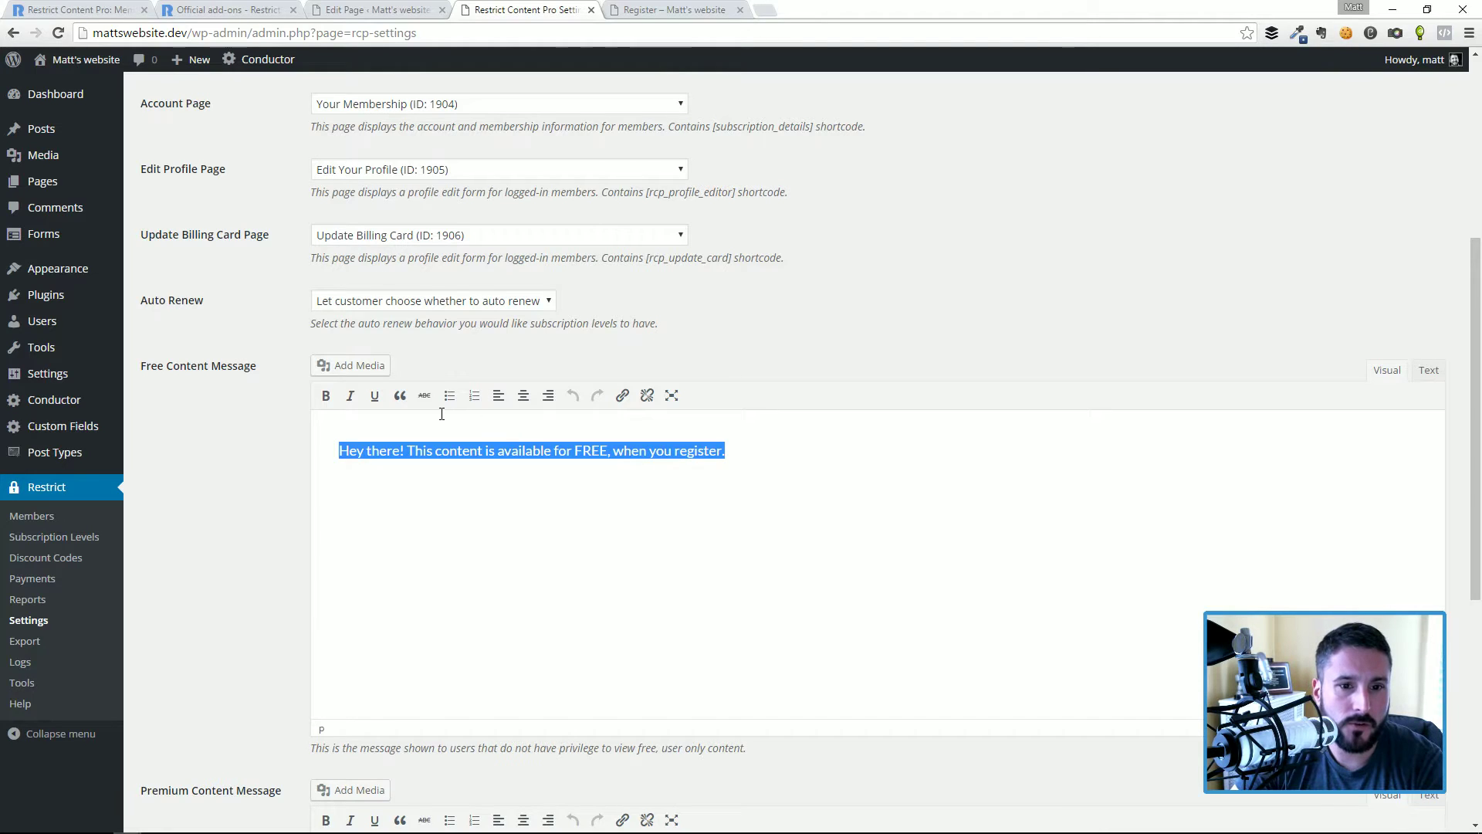
{"action": "left_click", "coordinate": [325, 396]}
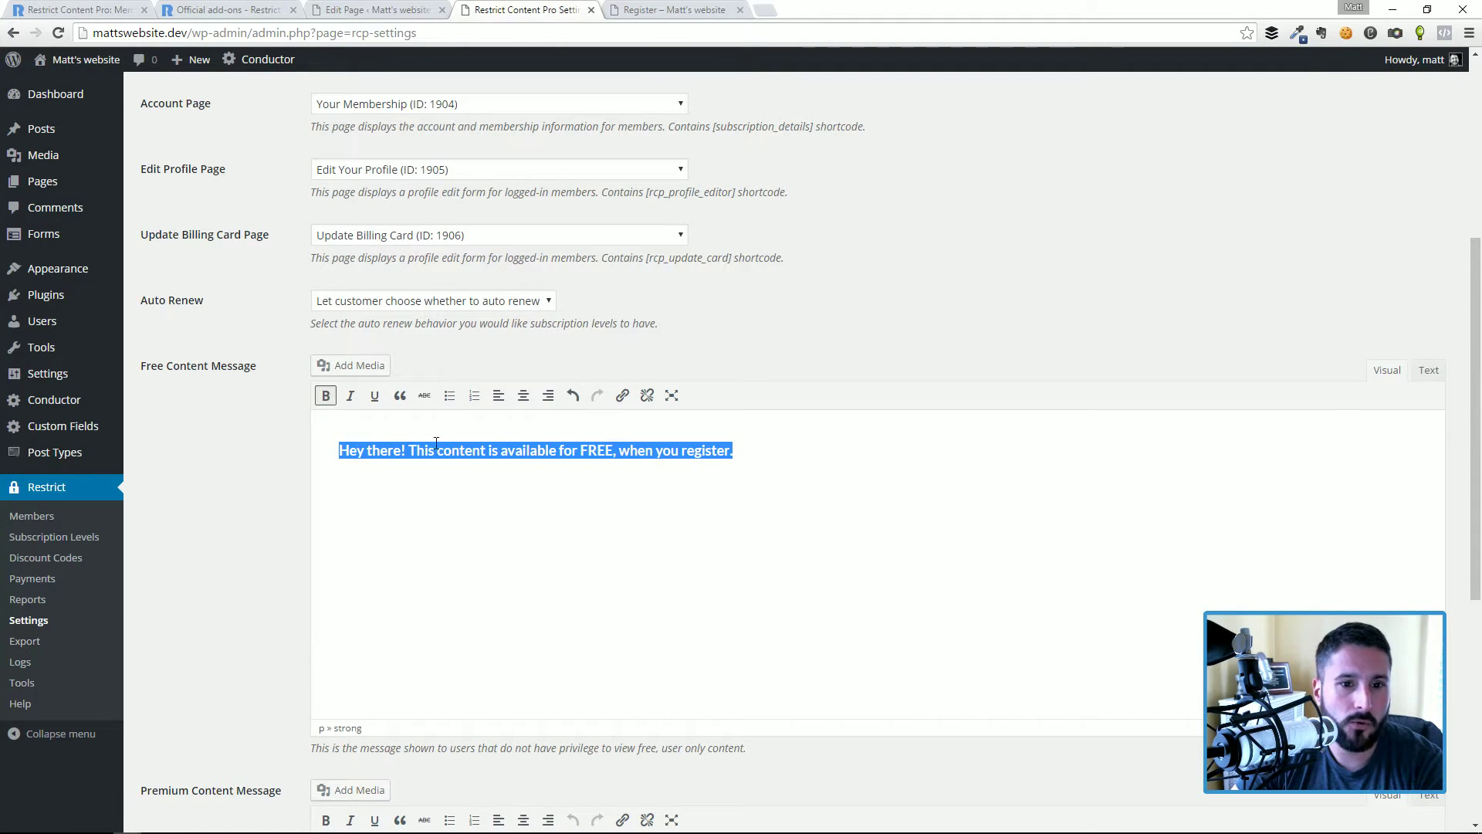
{"action": "left_click", "coordinate": [584, 452]}
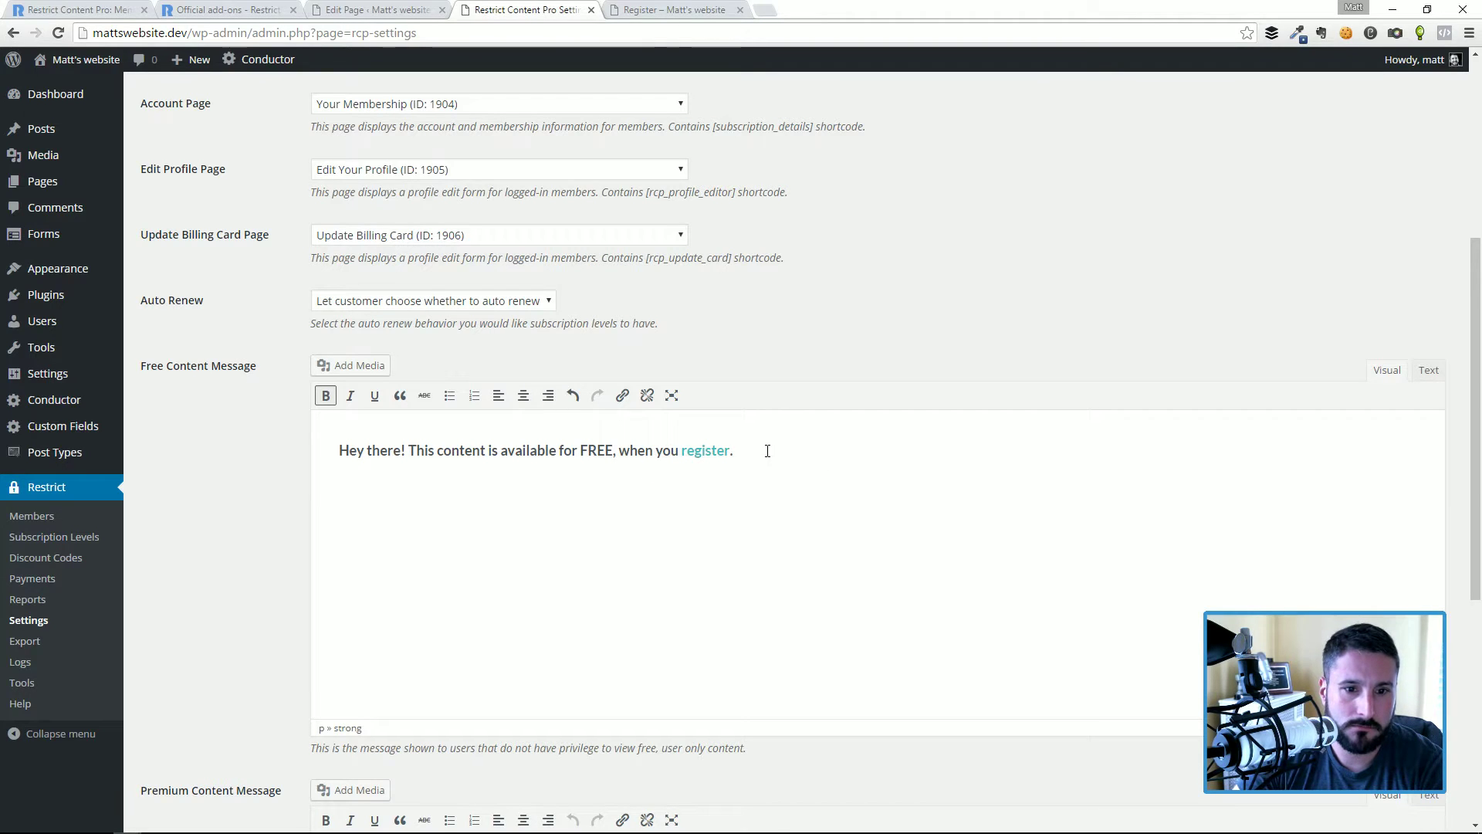
- Underline the Free Content Message as well
{"action": "left_click_drag", "start_coordinate": [337, 450], "coordinate": [734, 452]}
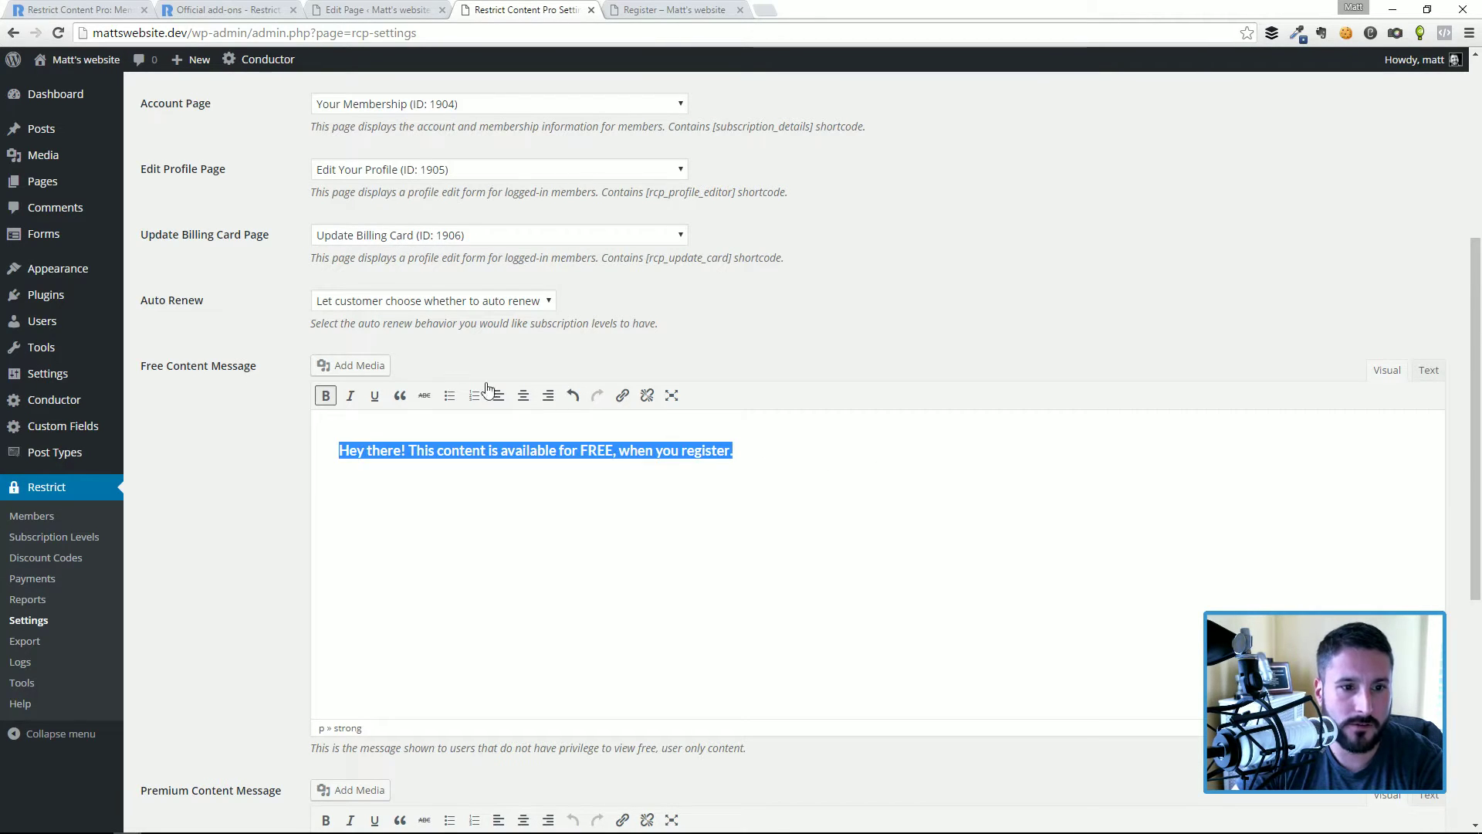
{"action": "left_click", "coordinate": [374, 396]}
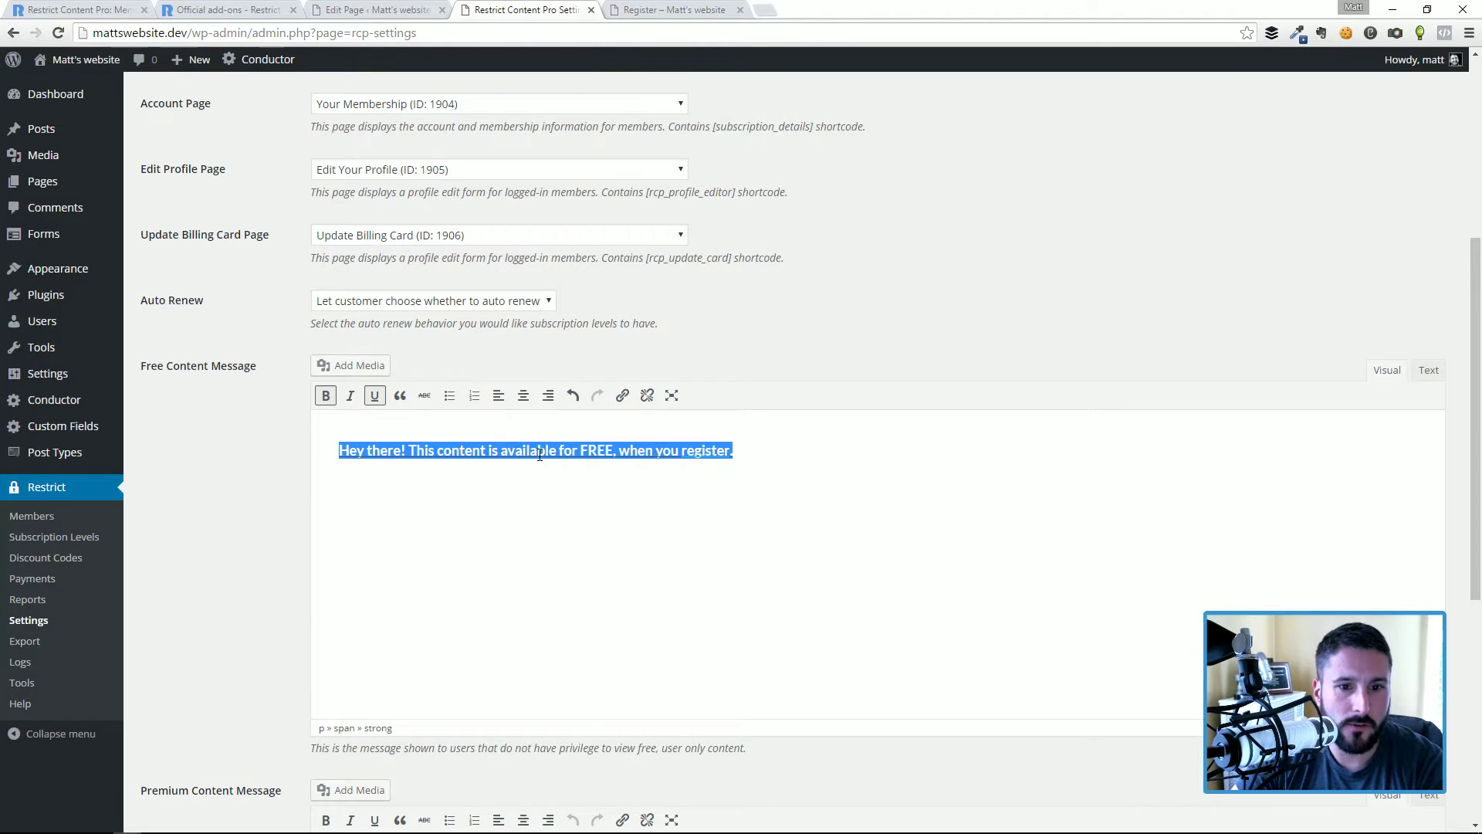
{"action": "left_click", "coordinate": [881, 477]}
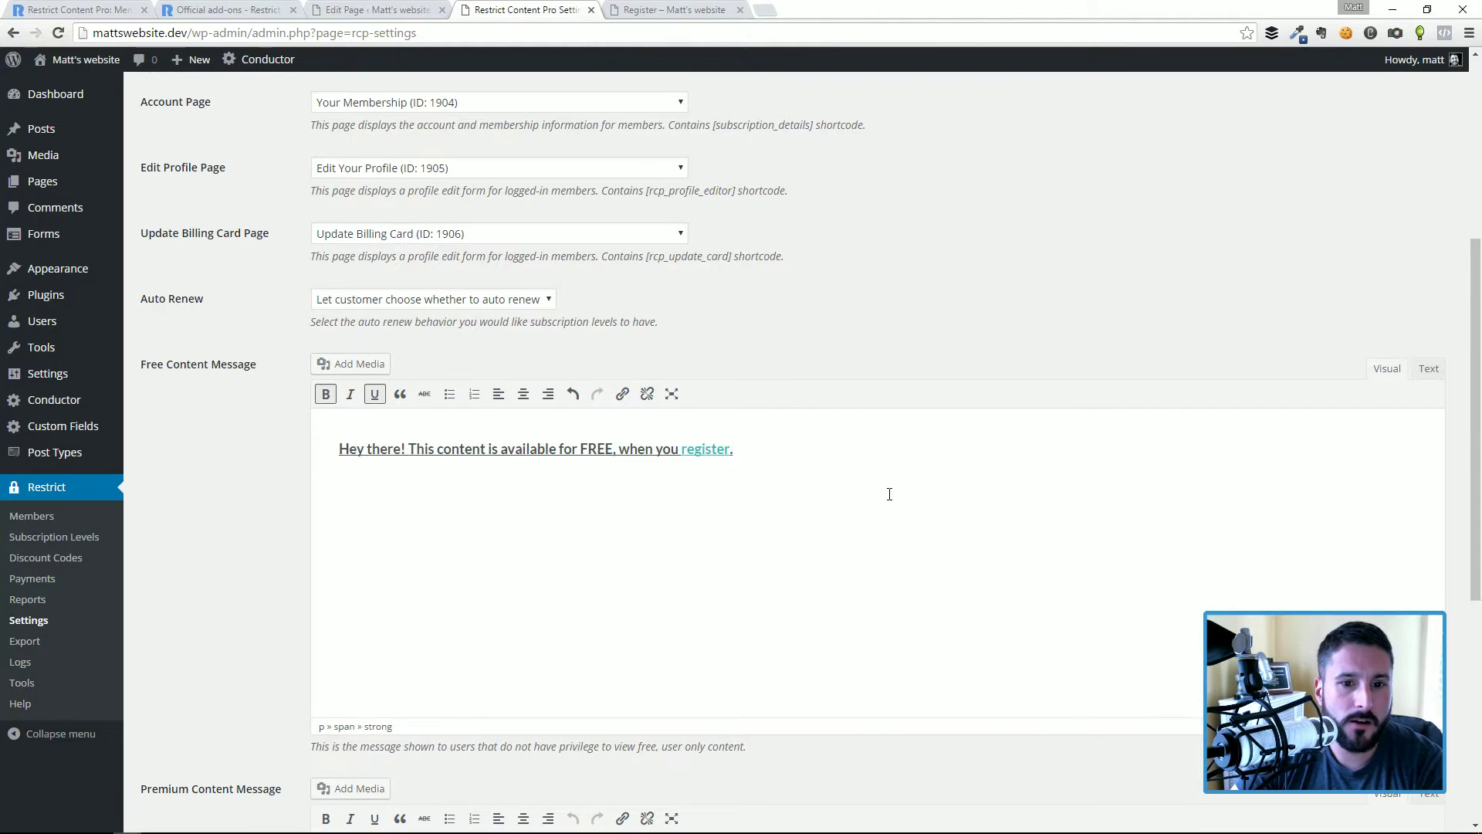
{"action": "scroll", "coordinate": [772, 398], "scroll_direction": "down", "scroll_amount": 3}
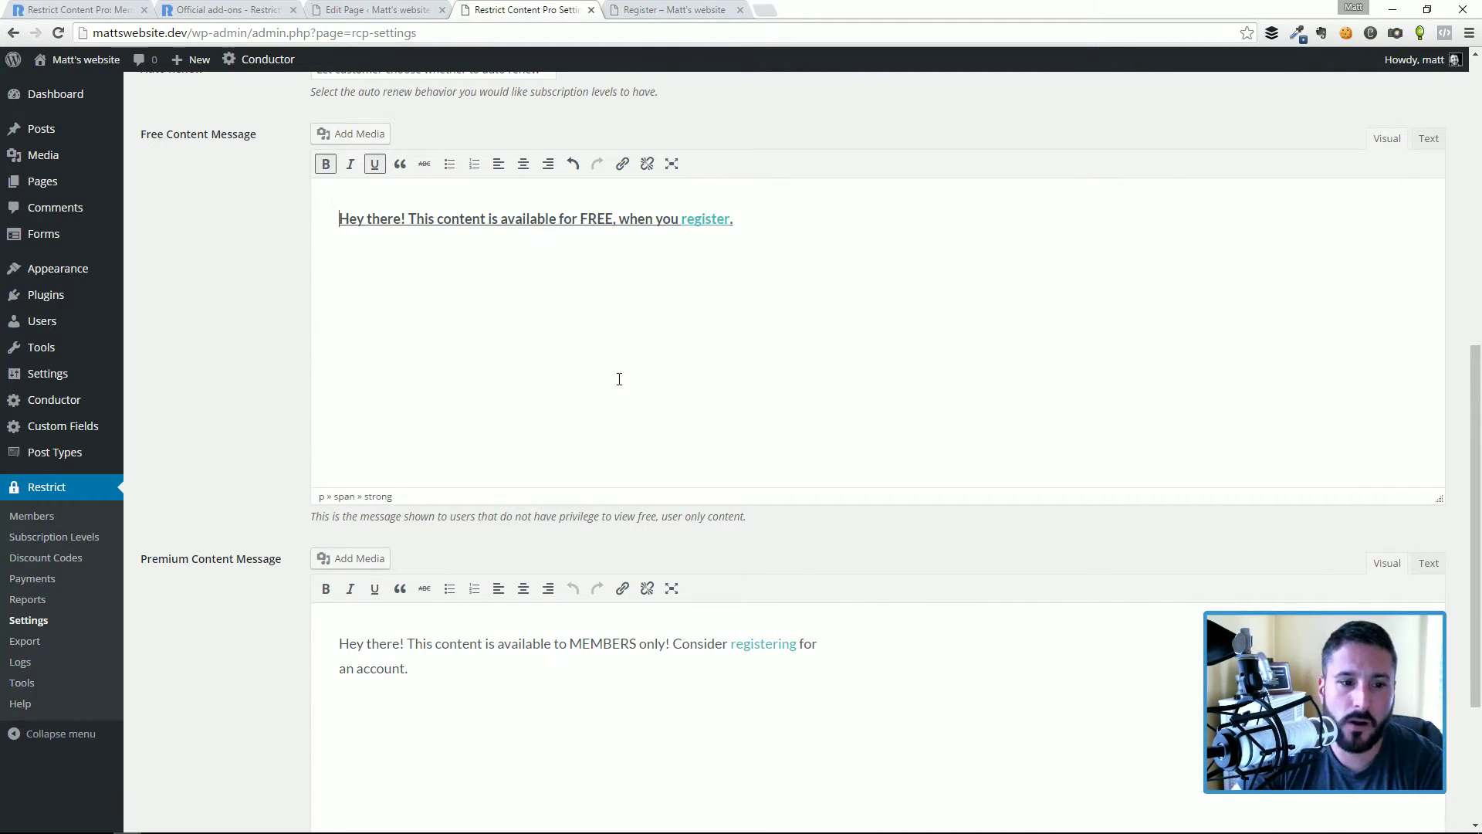
{"action": "scroll", "coordinate": [619, 378], "scroll_direction": "down", "scroll_amount": 3}
- Save the settings and reload the logged-out Awesome free page to check the message formatting
{"action": "left_click", "coordinate": [179, 752]}
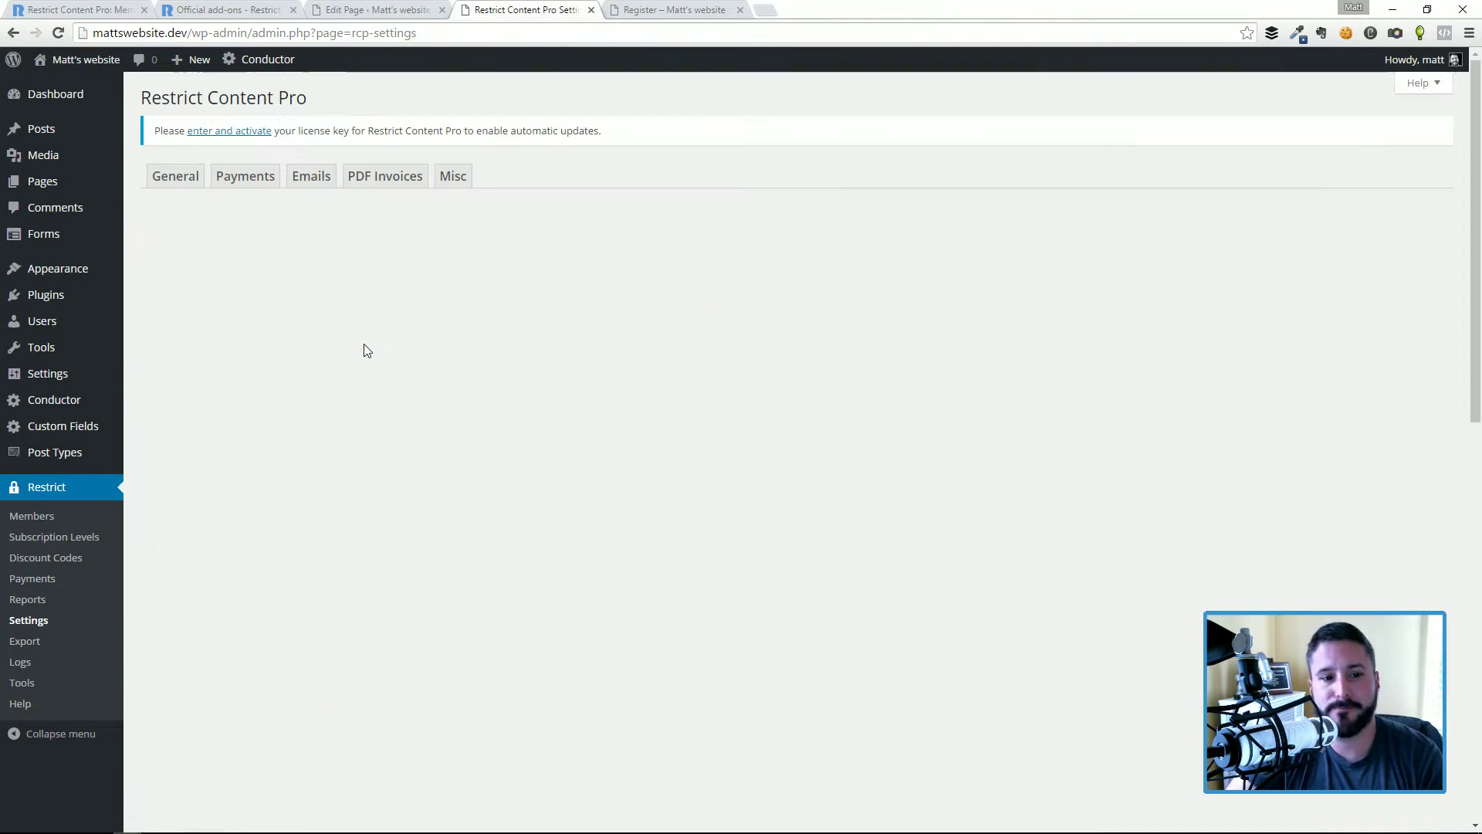
{"action": "scroll", "coordinate": [416, 369], "scroll_direction": "down", "scroll_amount": 6}
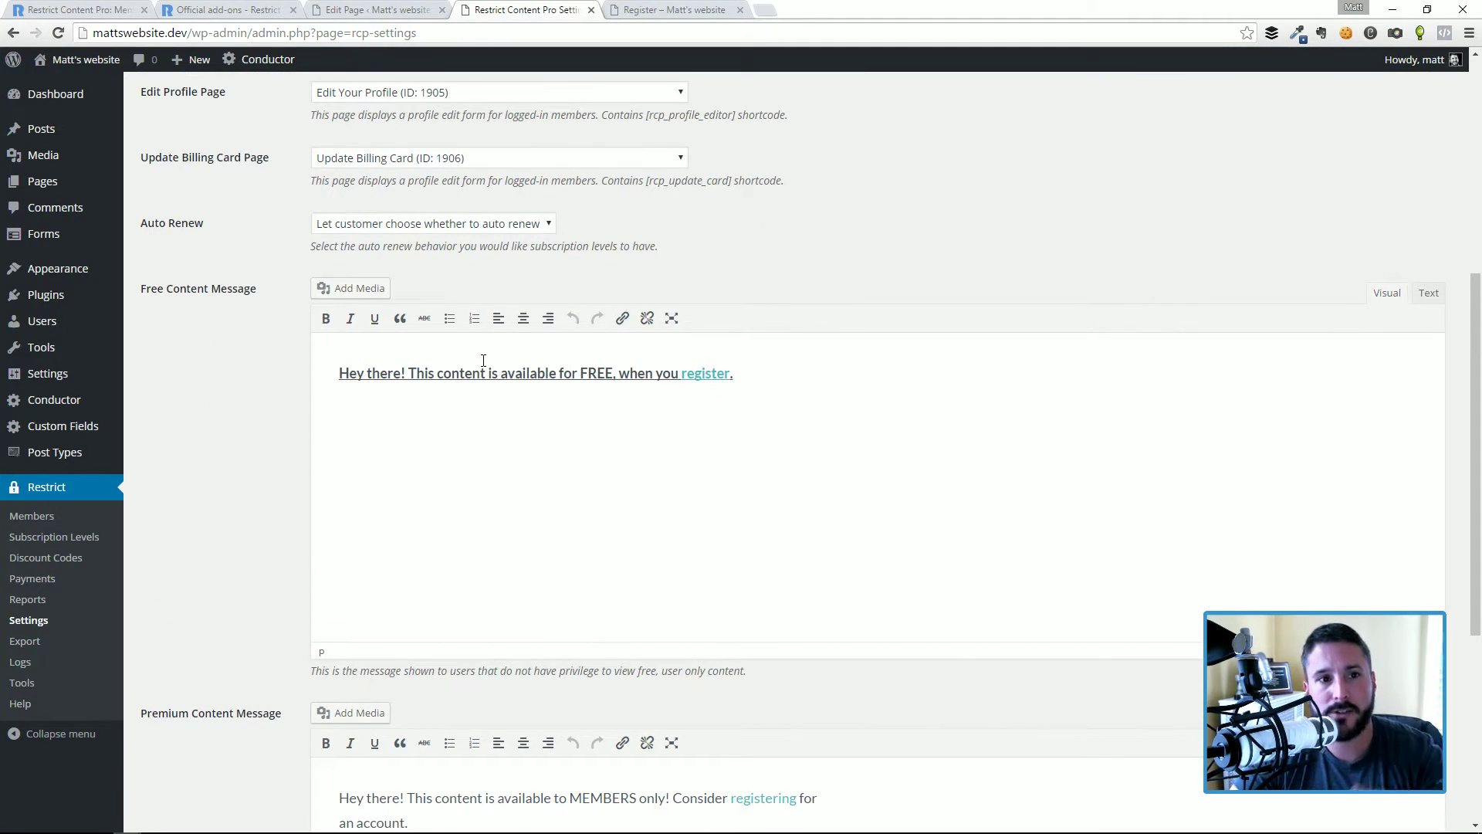
{"action": "key", "text": "alt+Tab"}
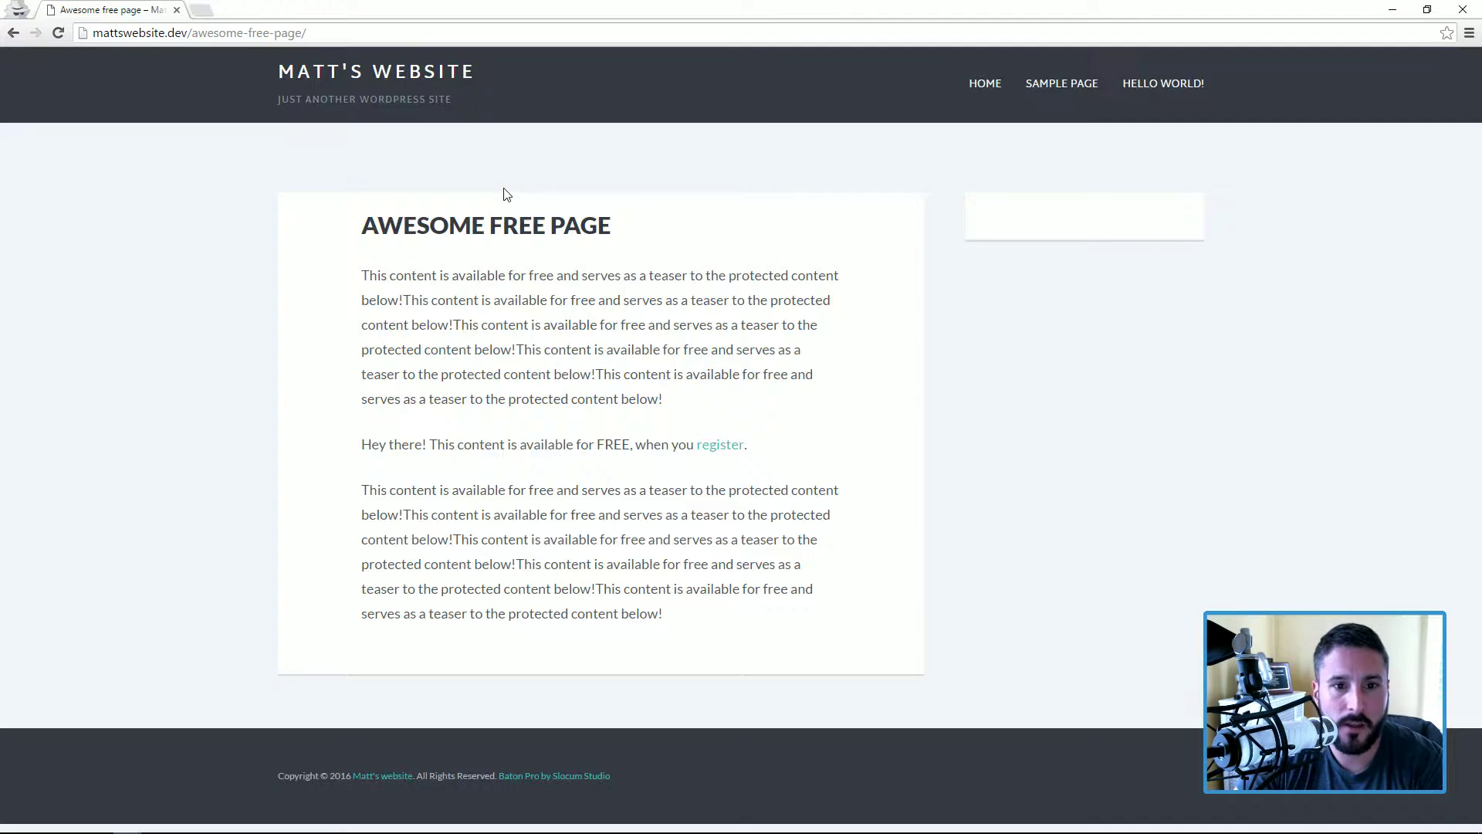
{"action": "key", "text": "F5"}
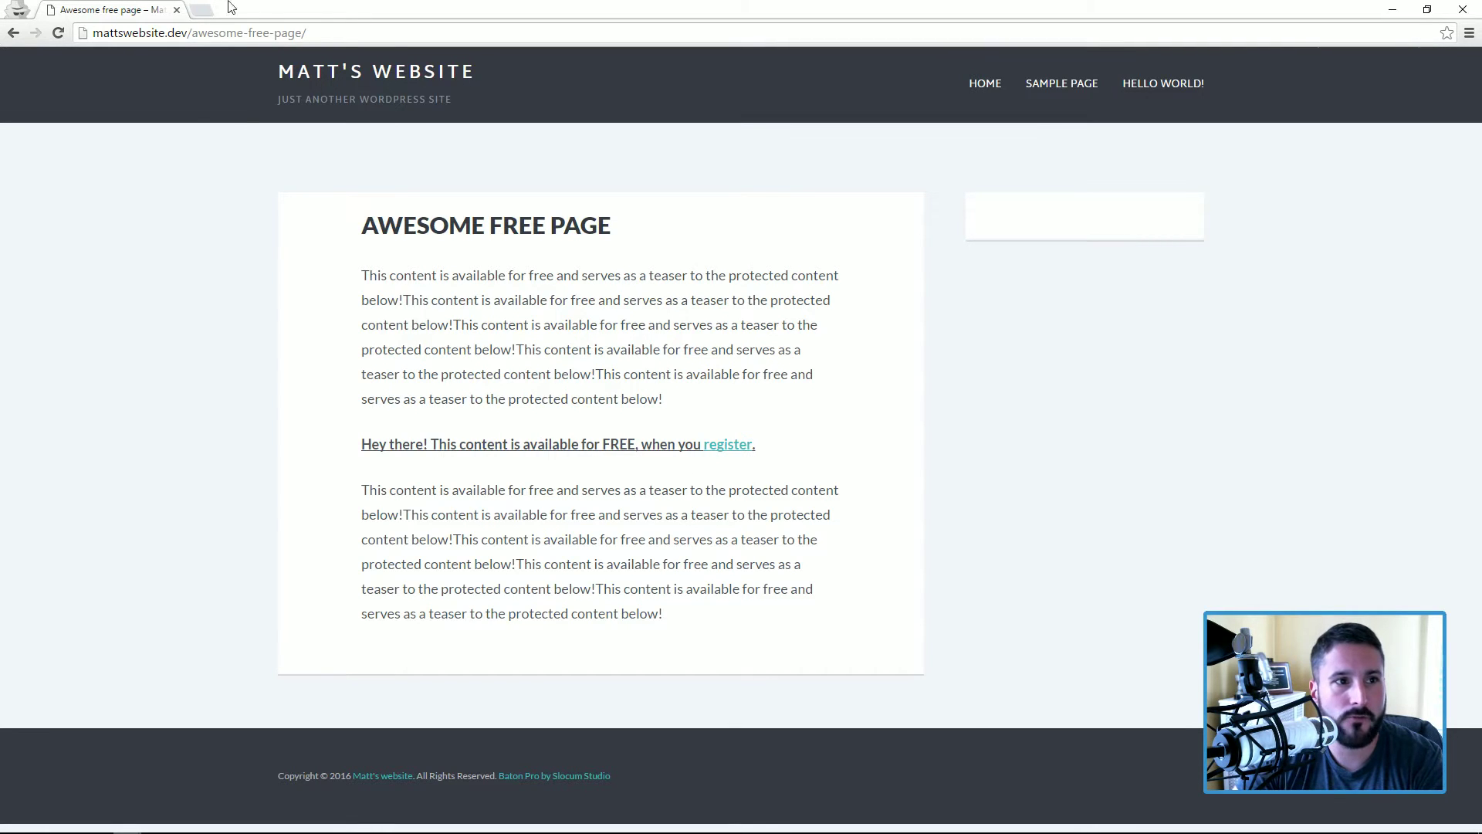
{"action": "key", "text": "alt+Tab"}
{"action": "left_click", "coordinate": [327, 374]}
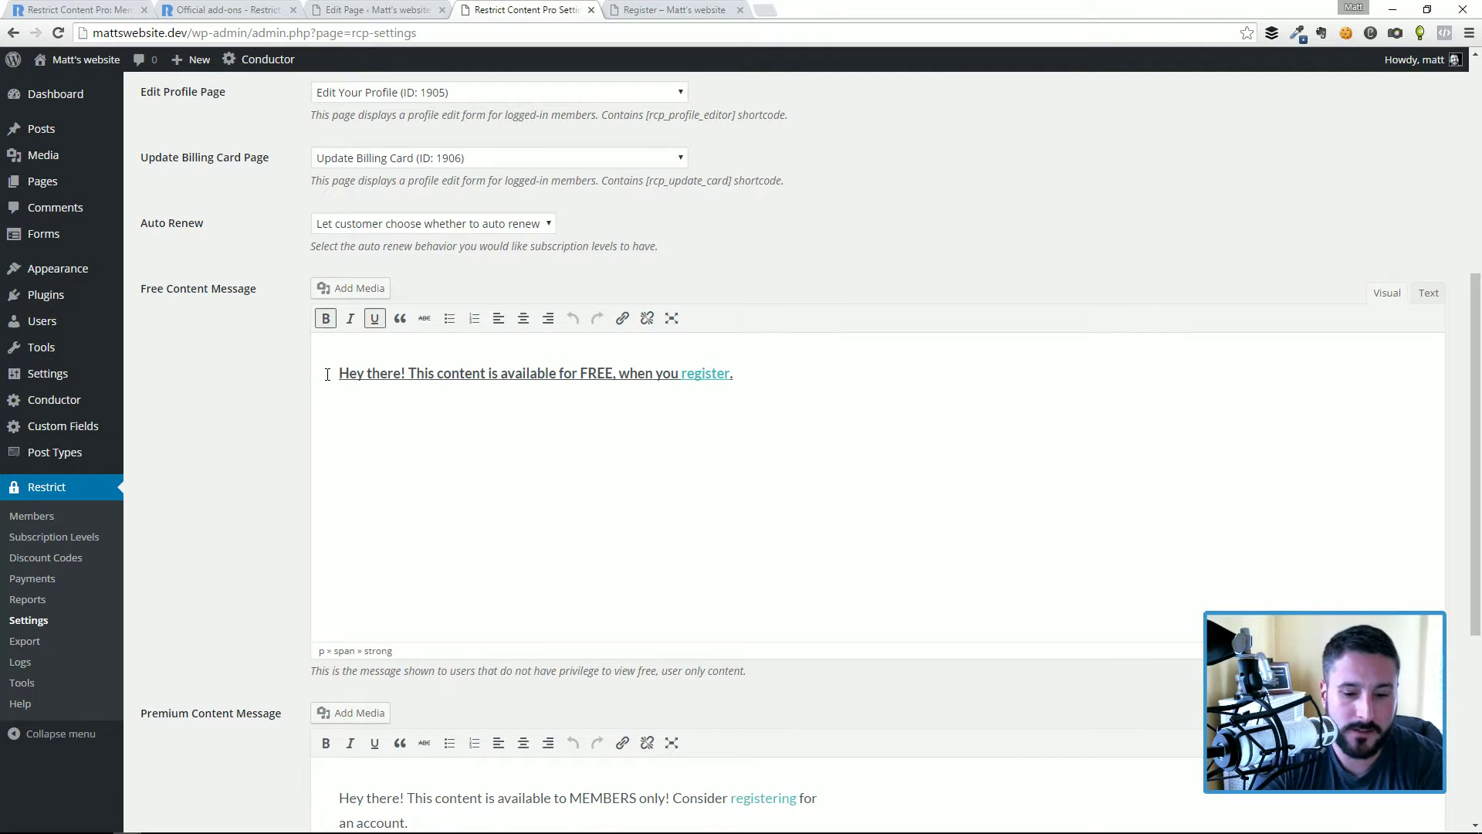
- Wrap the Free Content Message in **** on both sides and save the options
{"action": "type", "text": "****"}
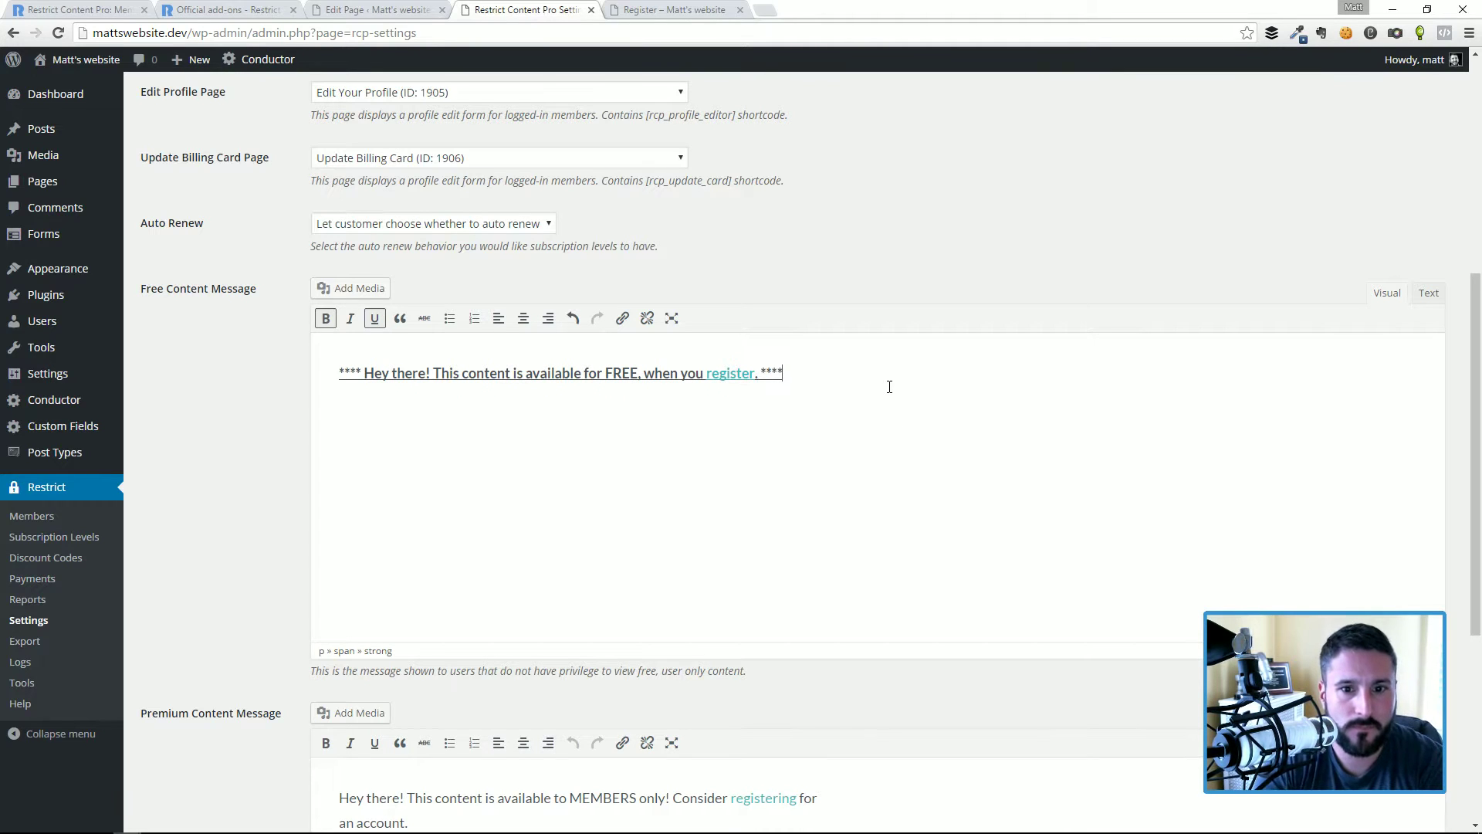
{"action": "scroll", "coordinate": [466, 520], "scroll_direction": "down", "scroll_amount": 5}
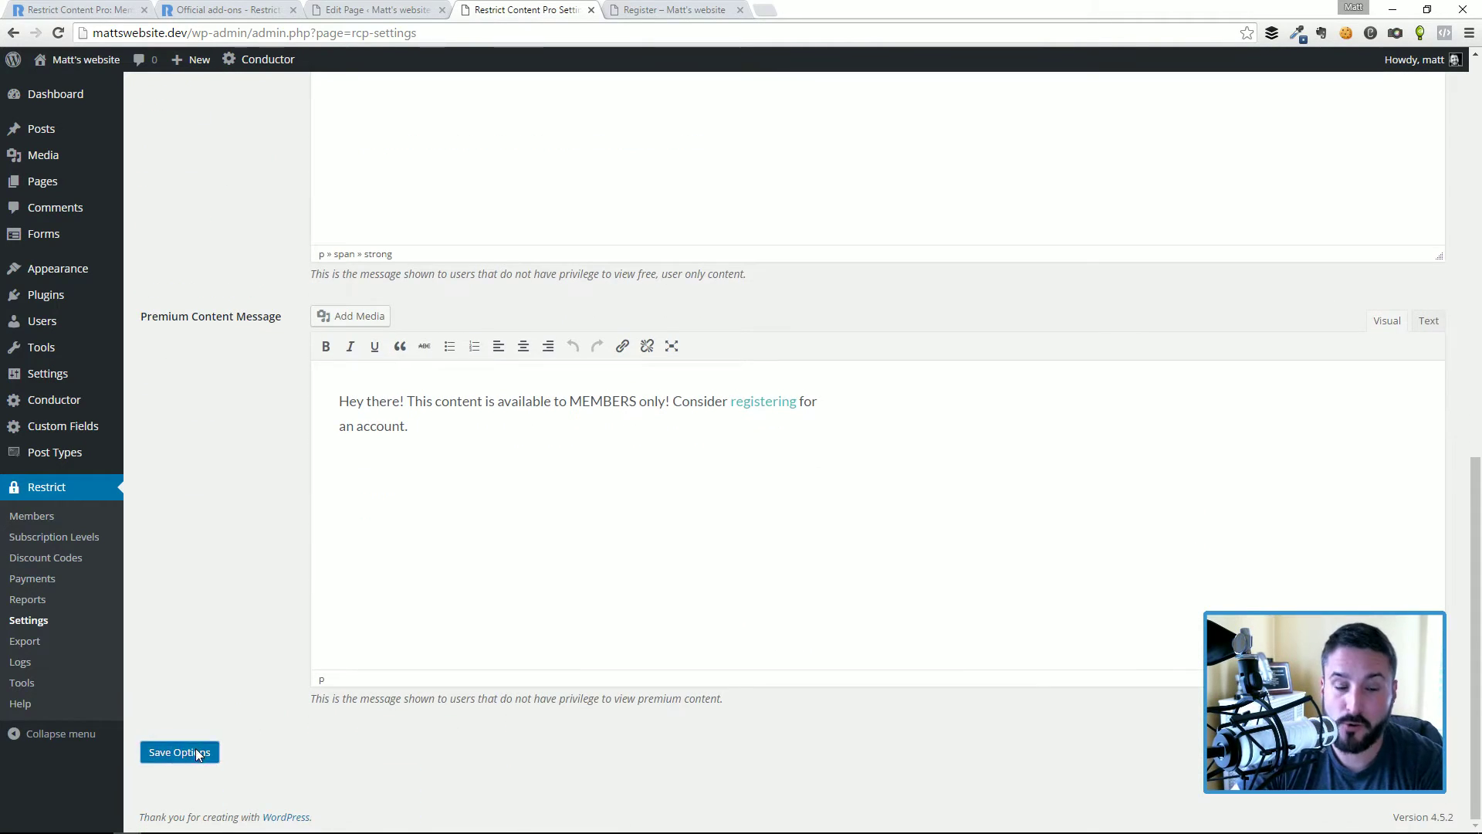
{"action": "left_click", "coordinate": [196, 748]}
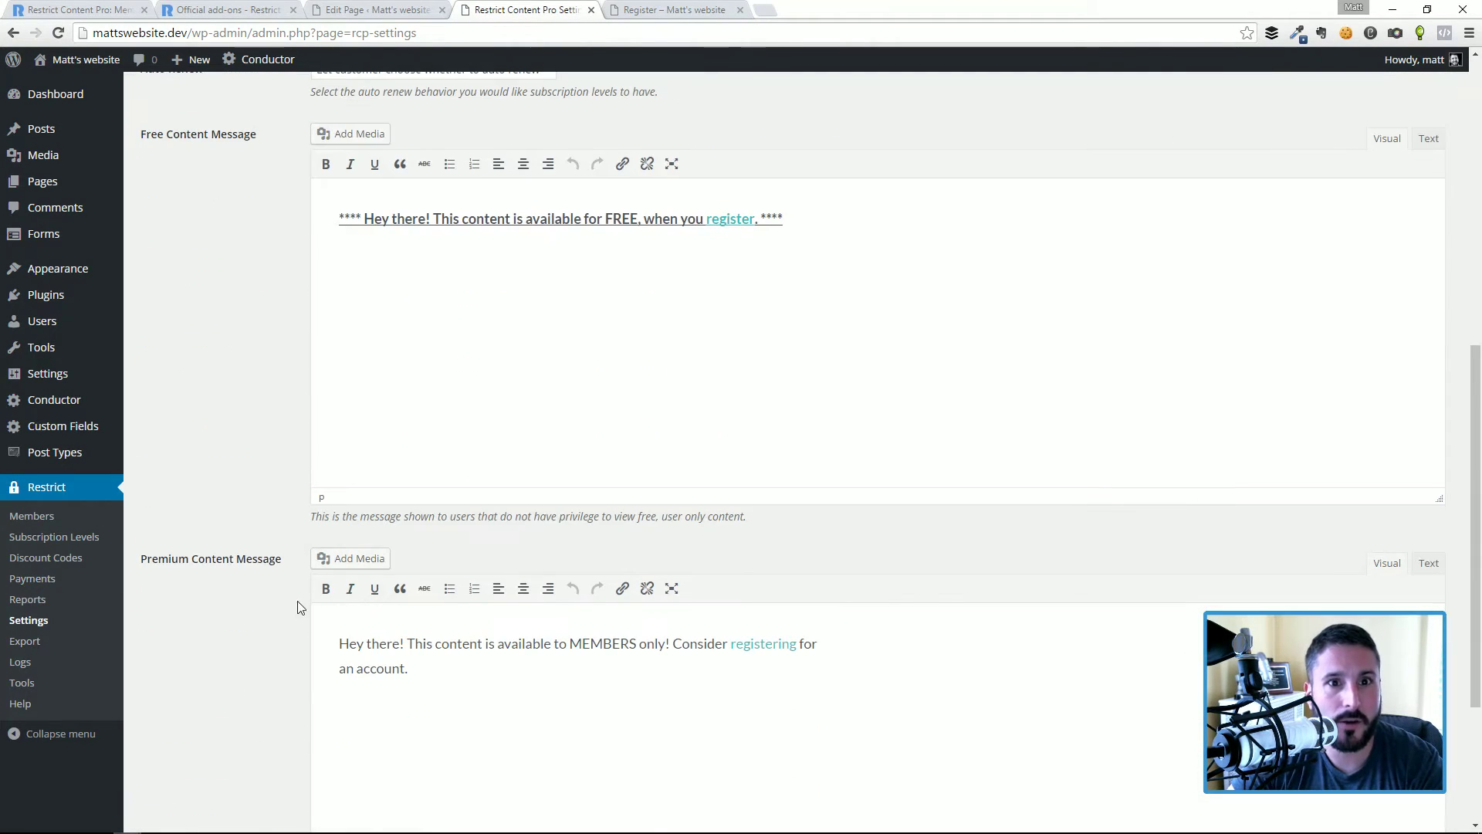
{"action": "key", "text": "alt+Tab"}
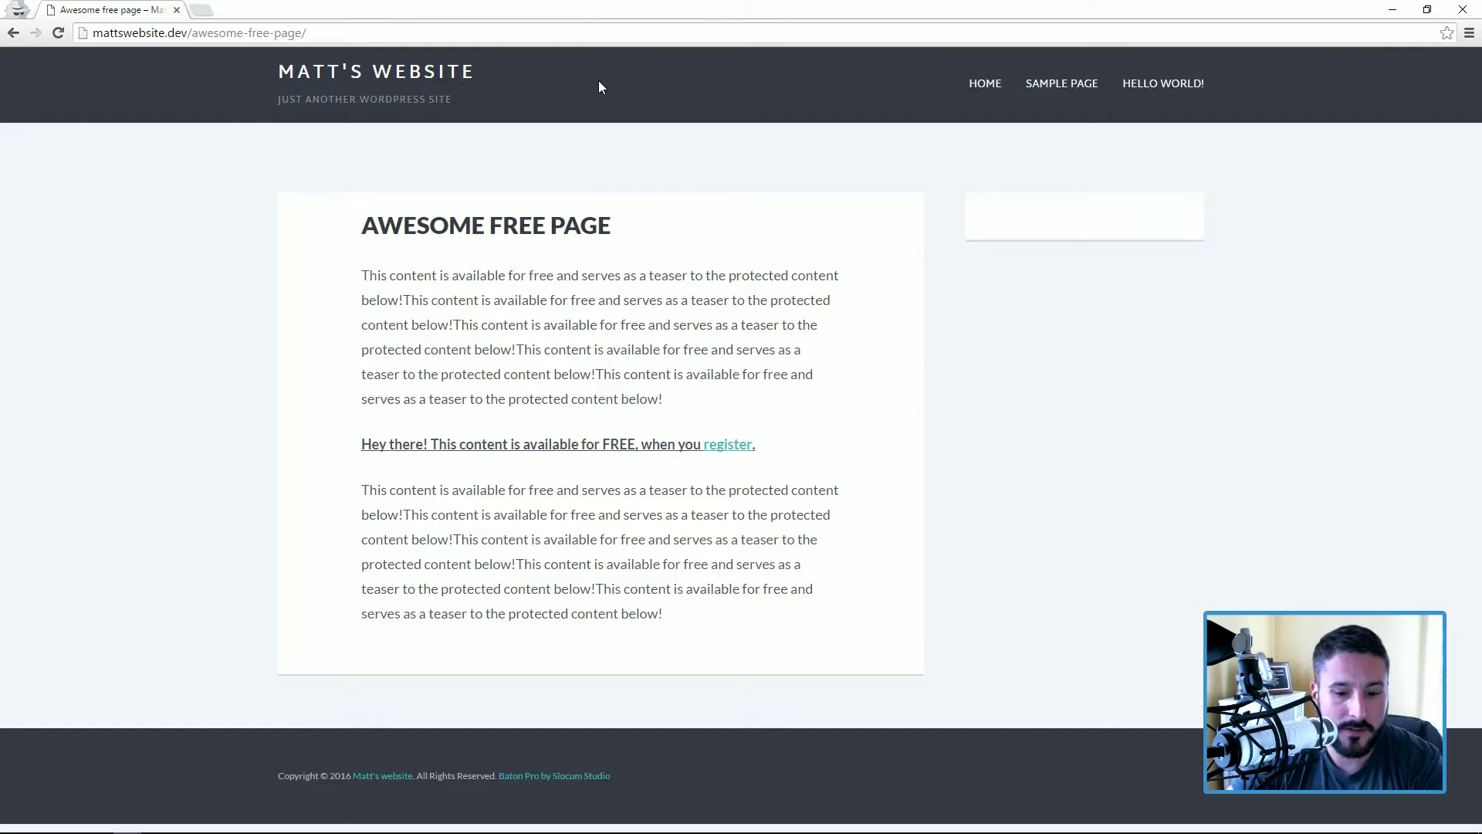
- Reload the logged-out page and follow the message's register link to the signup form
{"action": "key", "text": "F5"}
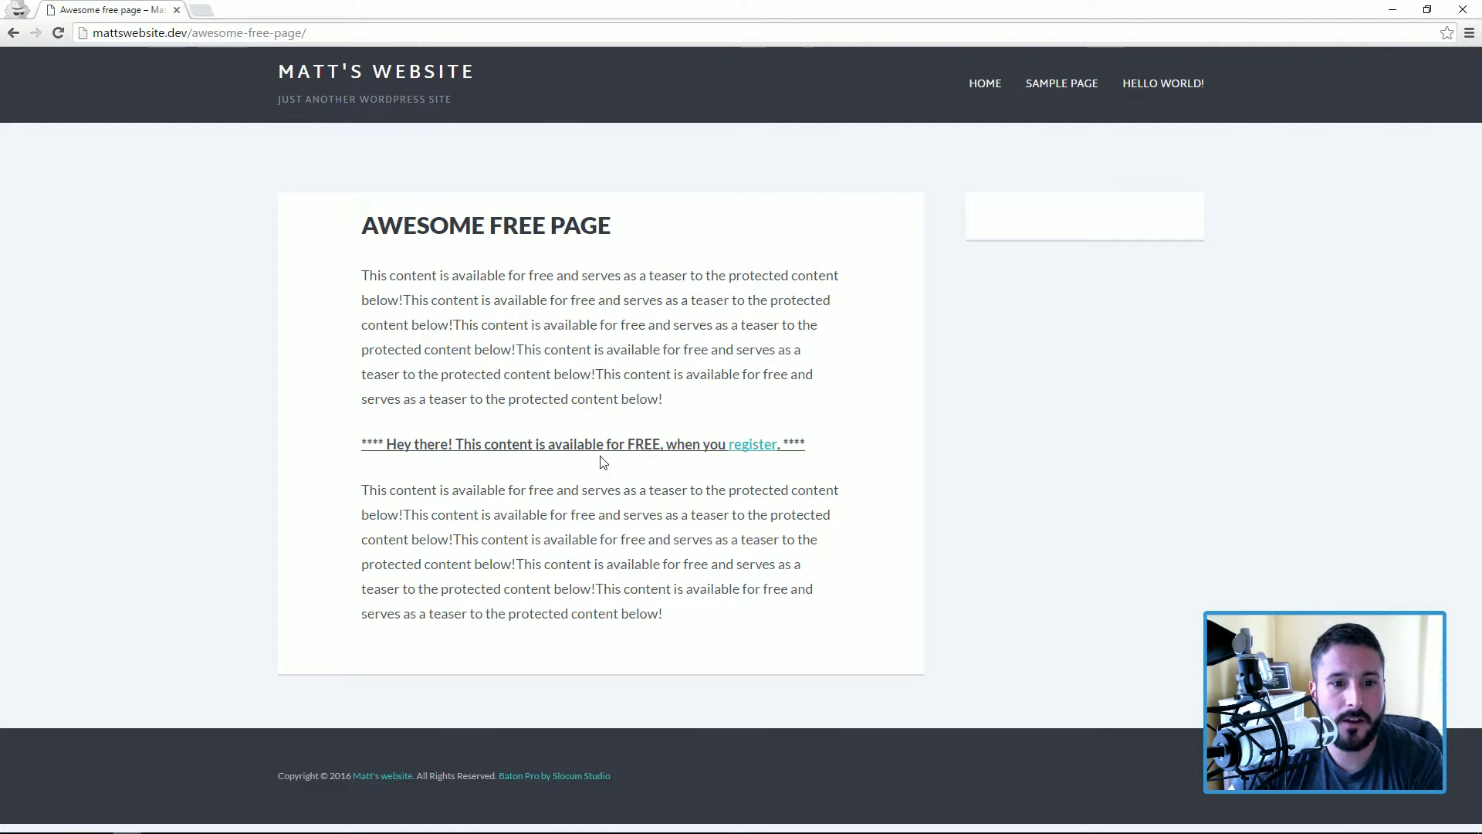
{"action": "left_click", "coordinate": [753, 451]}
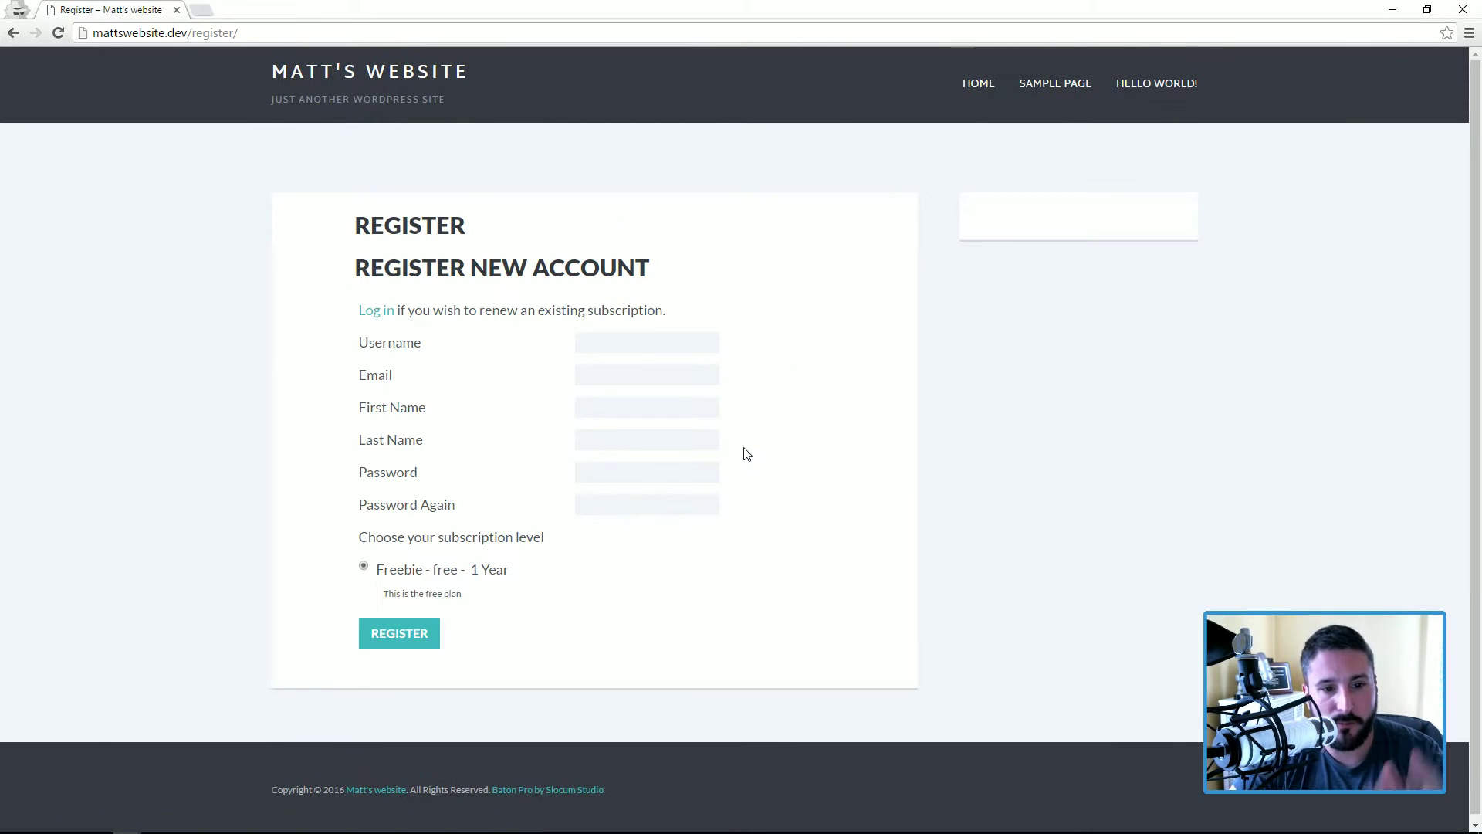
{"action": "key", "text": "alt+Tab"}
{"action": "left_click", "coordinate": [628, 417]}
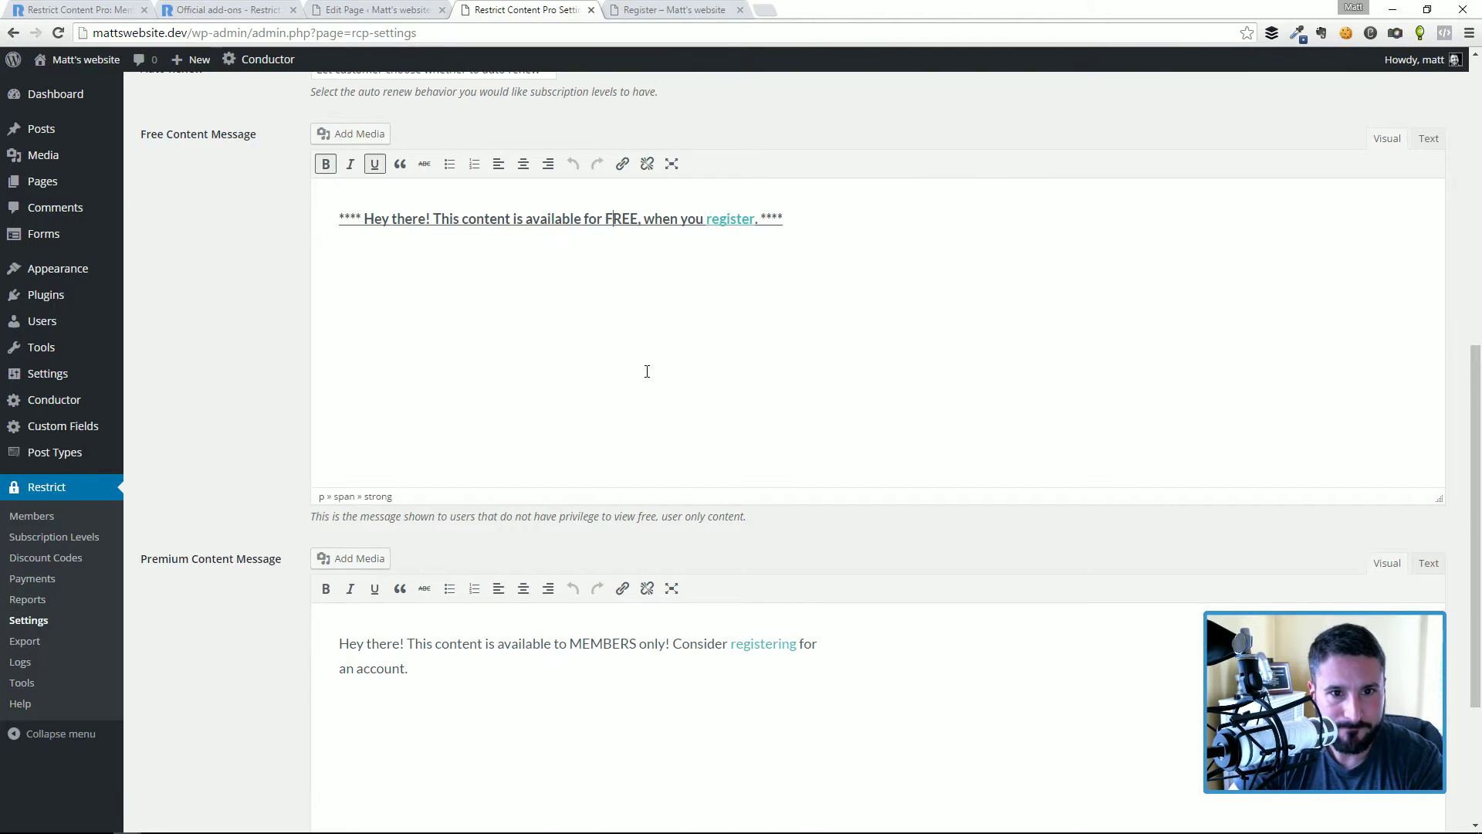
{"action": "scroll", "coordinate": [656, 421], "scroll_direction": "up", "scroll_amount": 8}
- Tick the Freebie subscription level under Restrict this content and update the Awesome free page
{"action": "left_click", "coordinate": [370, 9]}
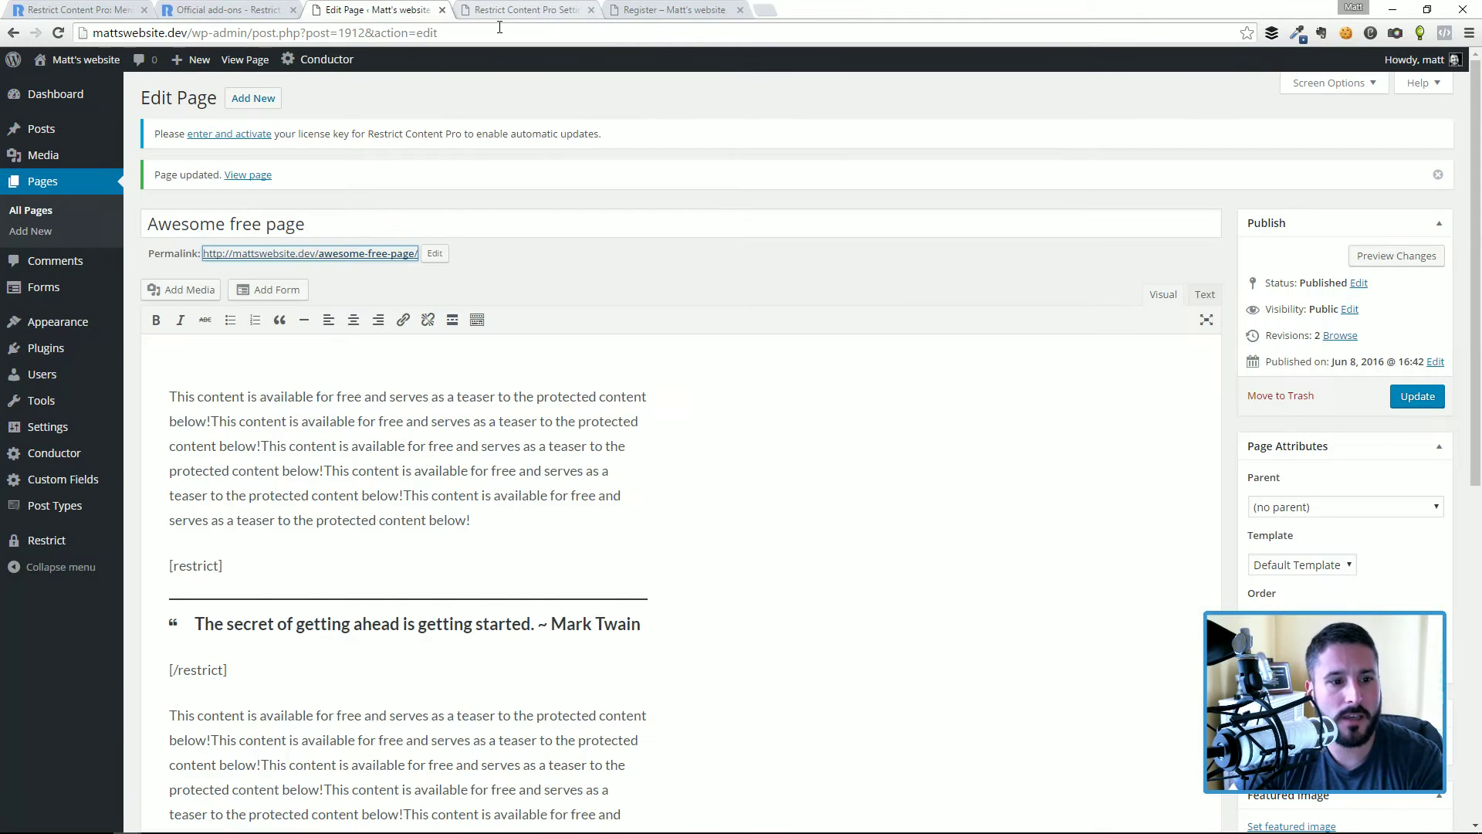
{"action": "scroll", "coordinate": [264, 592], "scroll_direction": "down", "scroll_amount": 6}
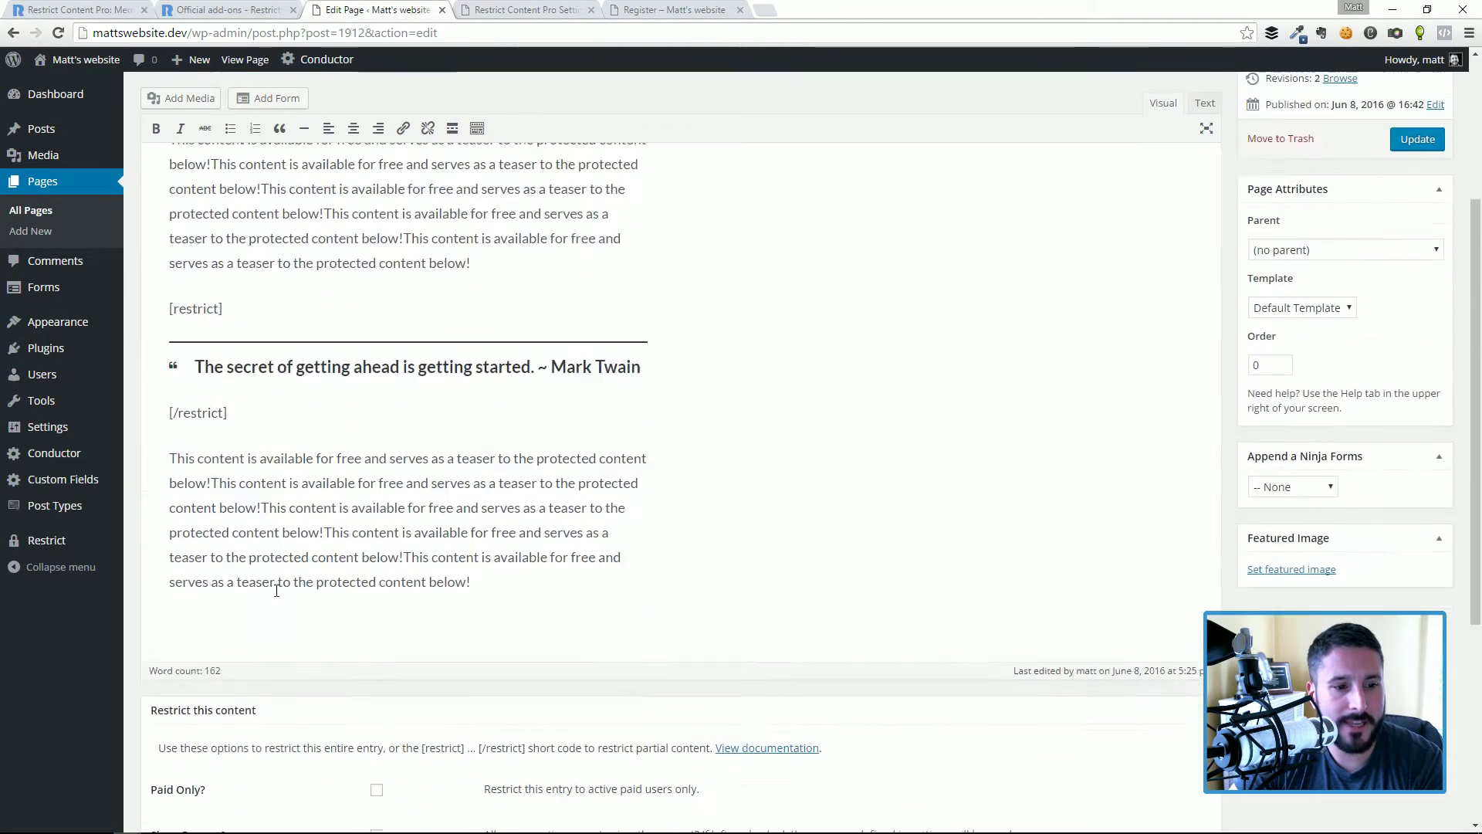
{"action": "scroll", "coordinate": [476, 526], "scroll_direction": "up", "scroll_amount": 4}
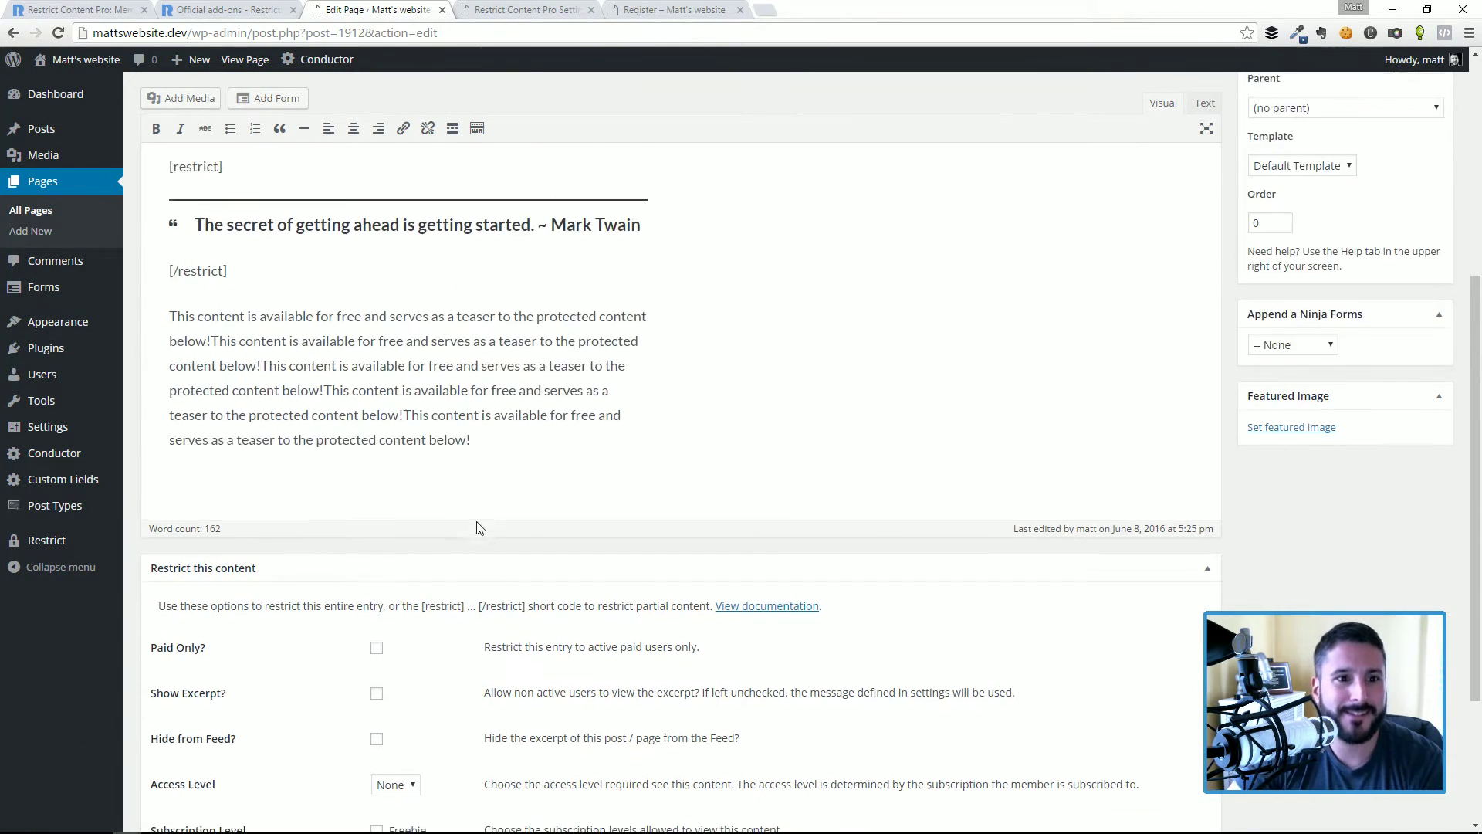
{"action": "scroll", "coordinate": [479, 541], "scroll_direction": "down", "scroll_amount": 4}
{"action": "scroll", "coordinate": [494, 559], "scroll_direction": "down", "scroll_amount": 2}
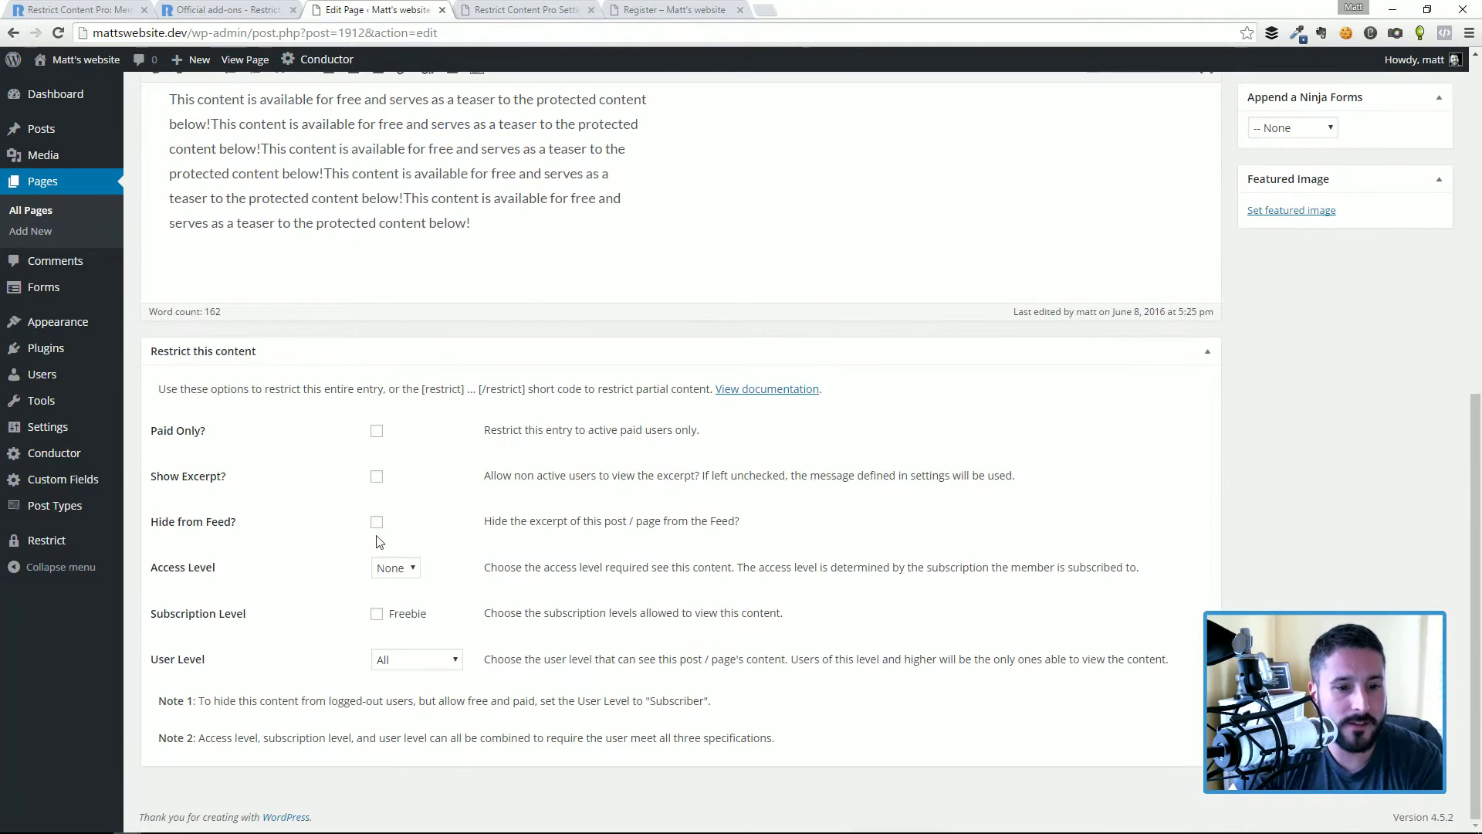
{"action": "left_click", "coordinate": [377, 614]}
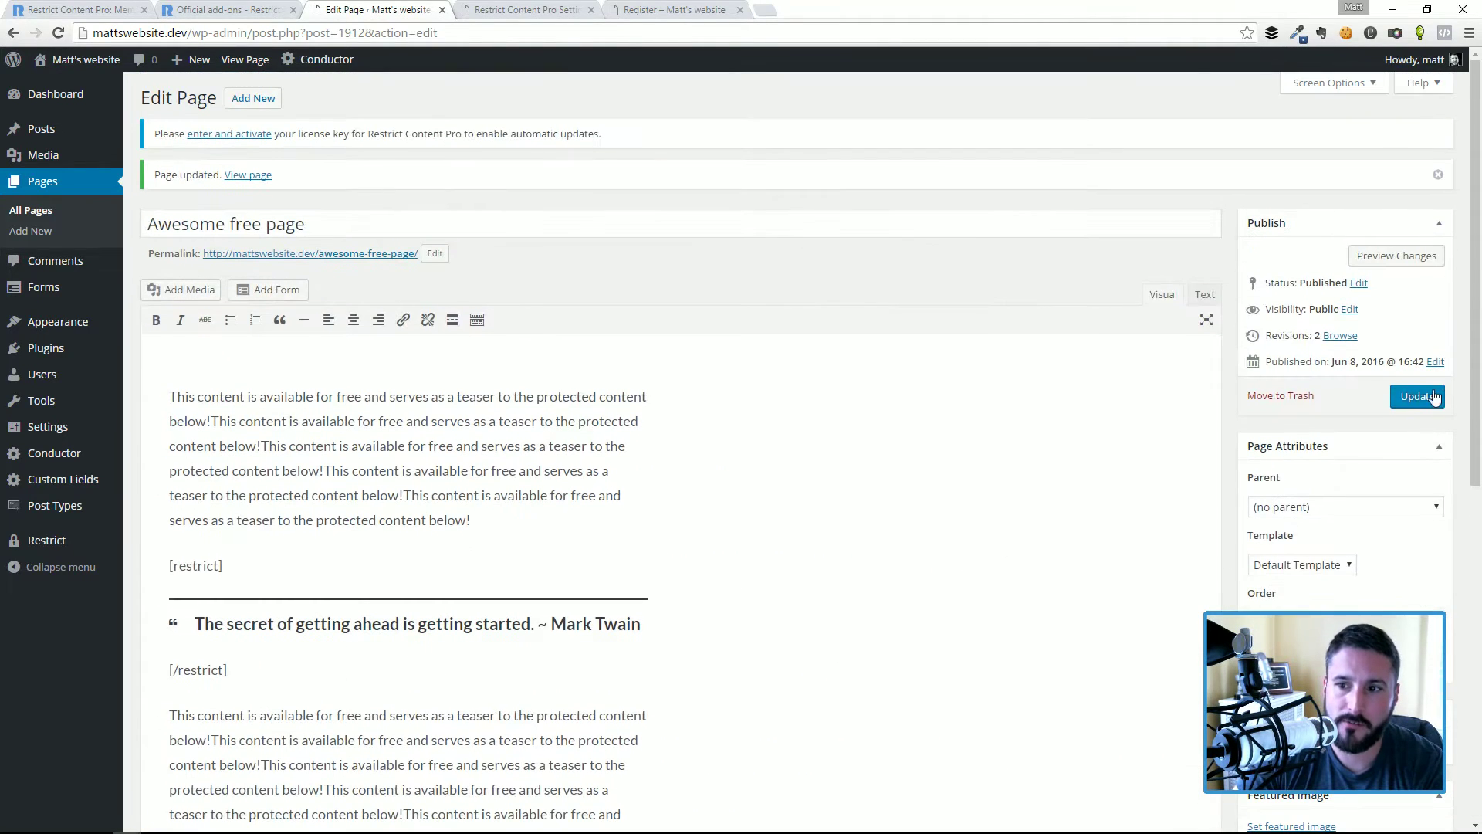
{"action": "left_click", "coordinate": [1417, 396]}
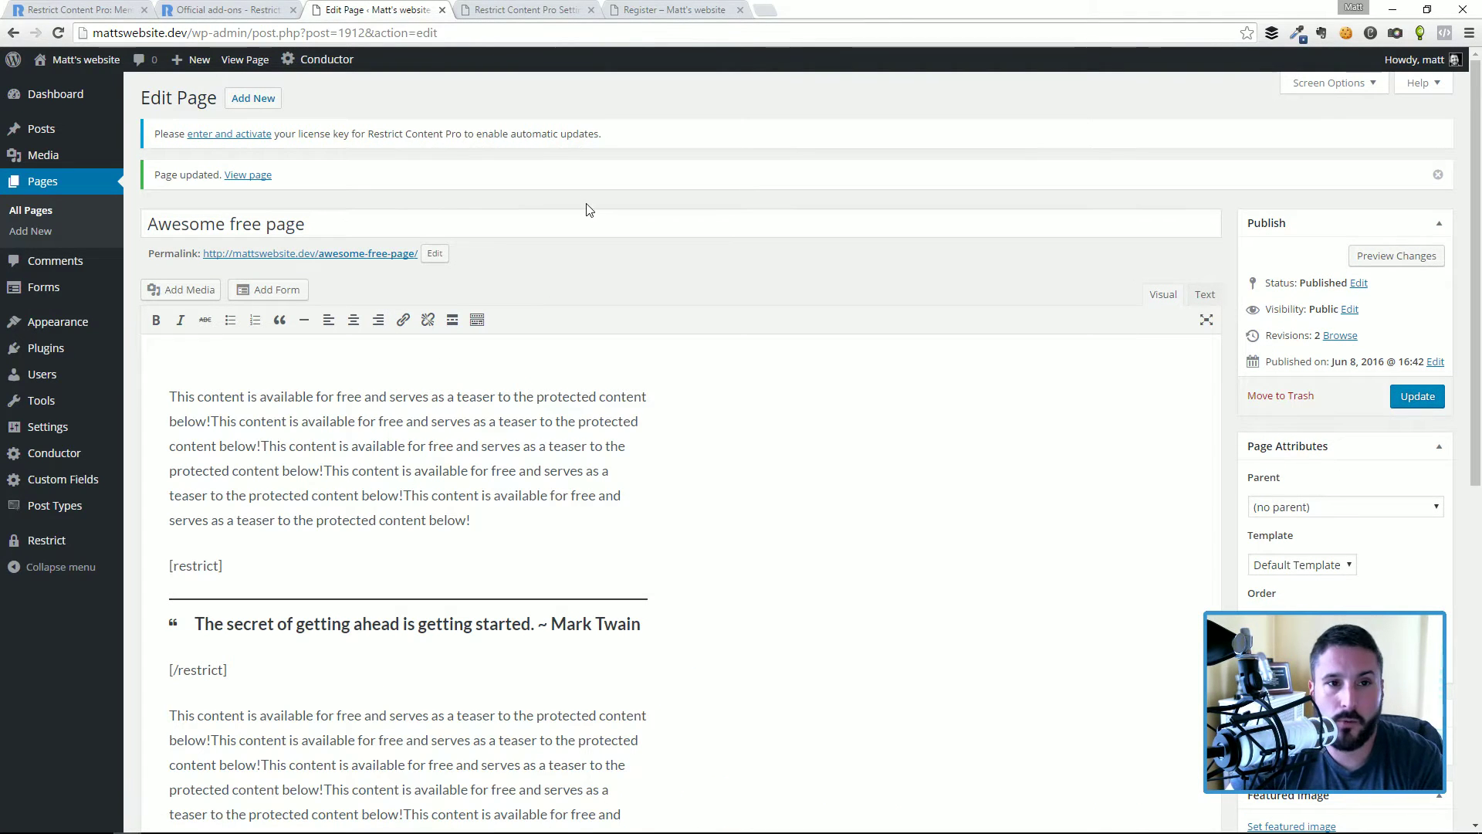
- Logged out, load awesome-free-page/ in place of register/ to see only the **** message
{"action": "key", "text": "alt+Tab"}
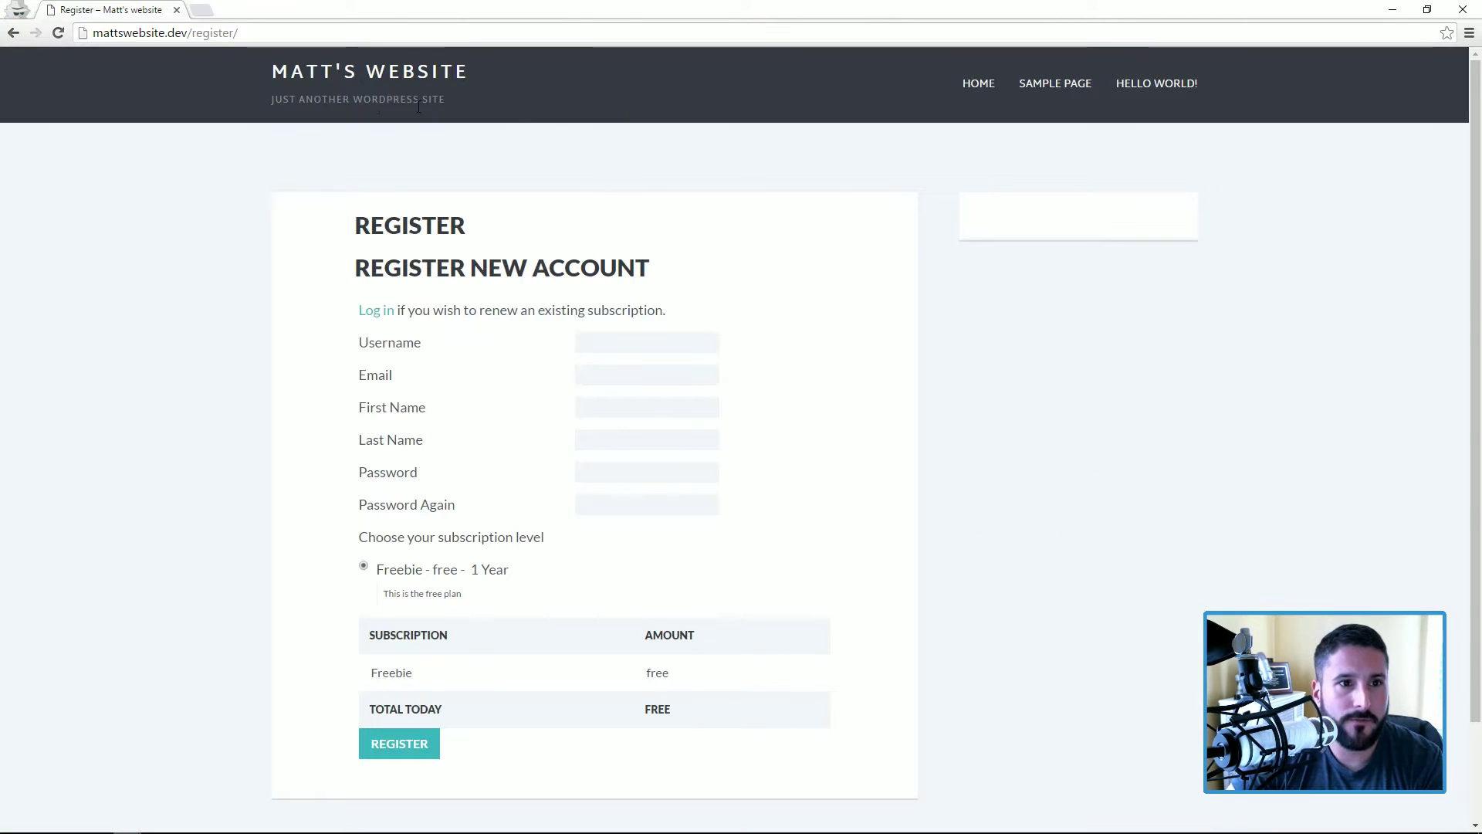
{"action": "left_click_drag", "start_coordinate": [192, 32], "coordinate": [239, 32]}
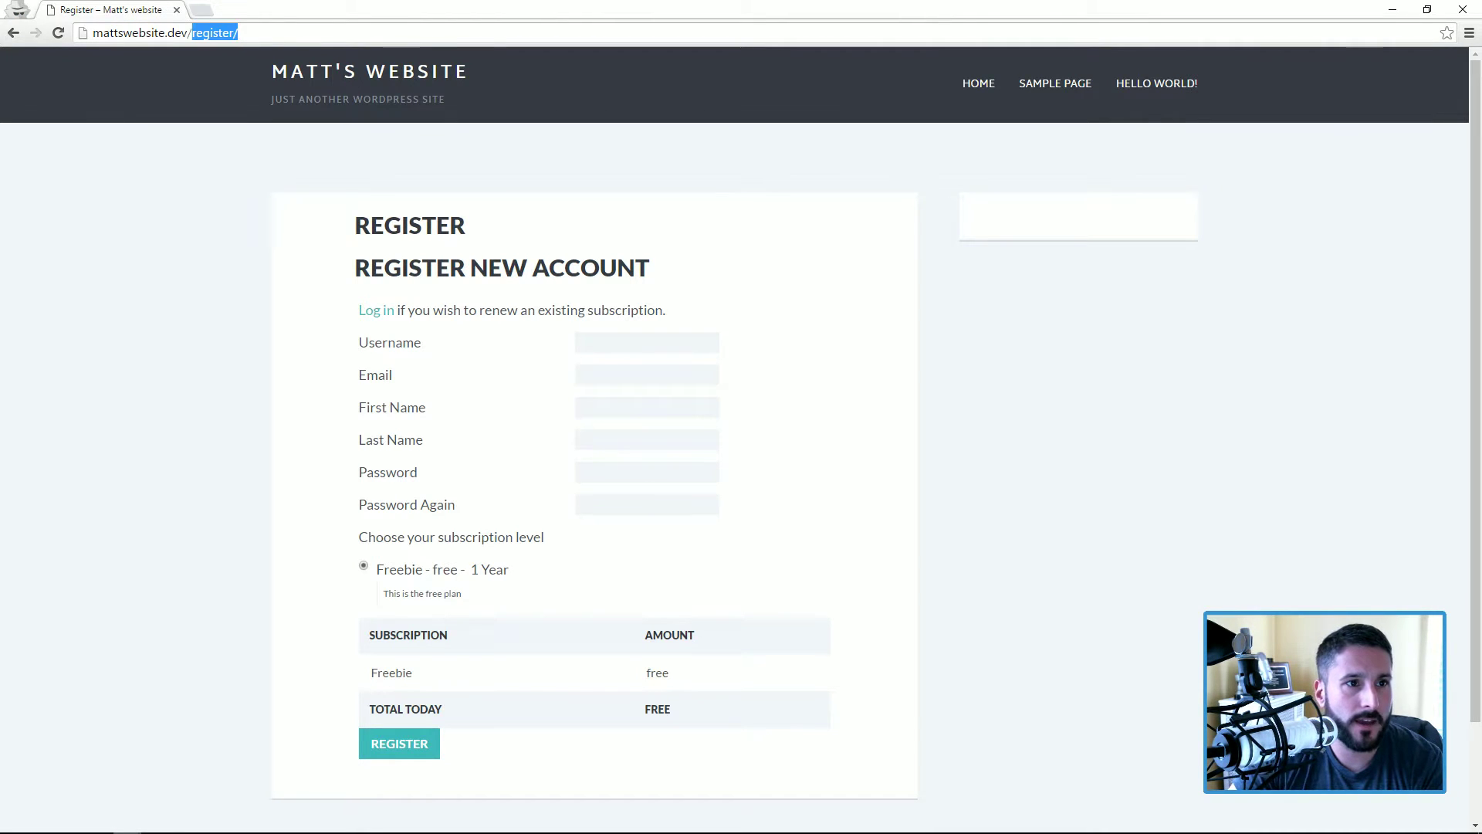
{"action": "type", "text": "aw"}
{"action": "key", "text": "Down"}
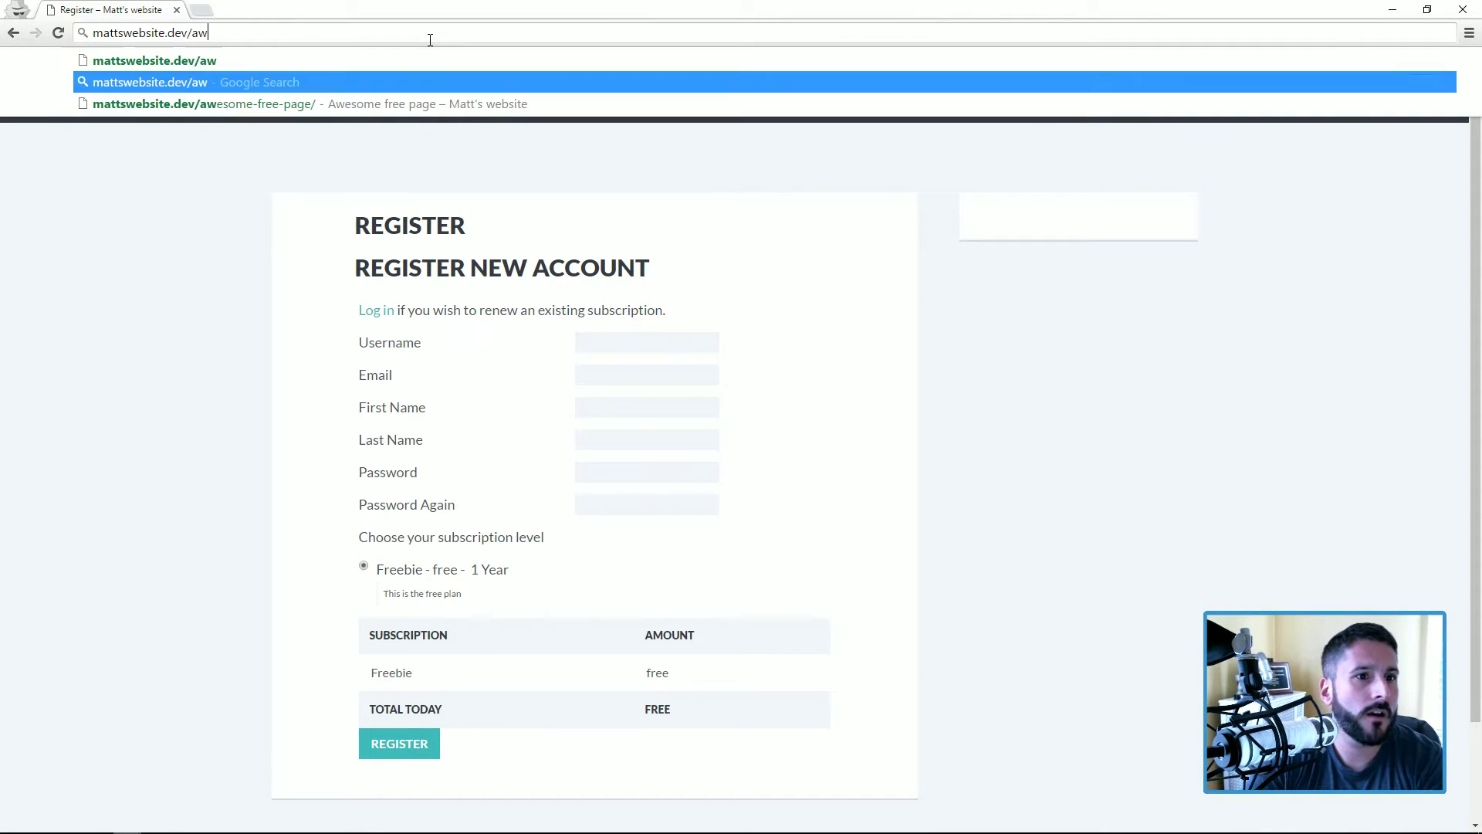
{"action": "key", "text": "Down"}
{"action": "key", "text": "Return"}
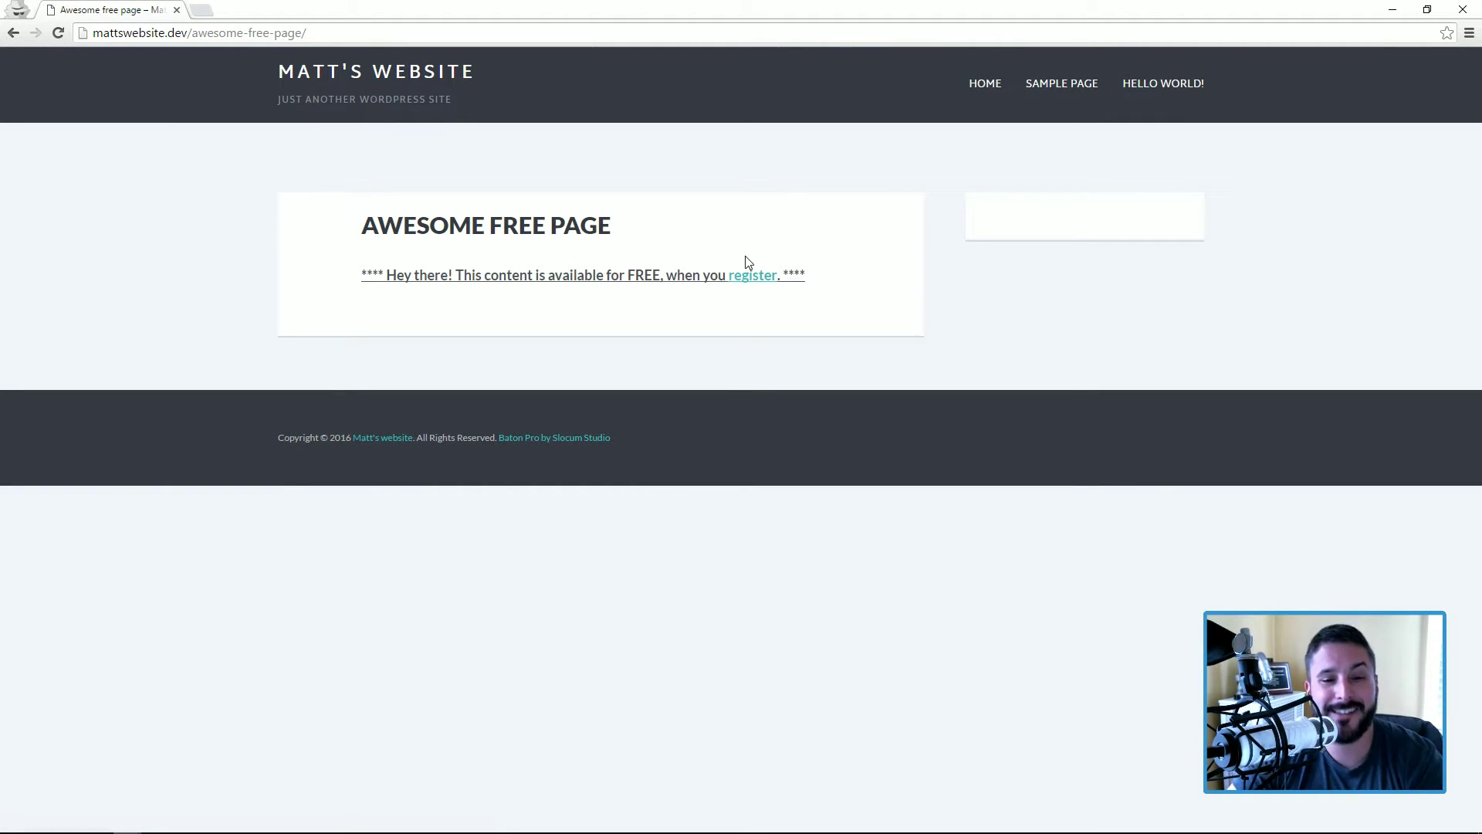
{"action": "key", "text": "alt+Tab"}
{"action": "scroll", "coordinate": [691, 447], "scroll_direction": "down", "scroll_amount": 8}
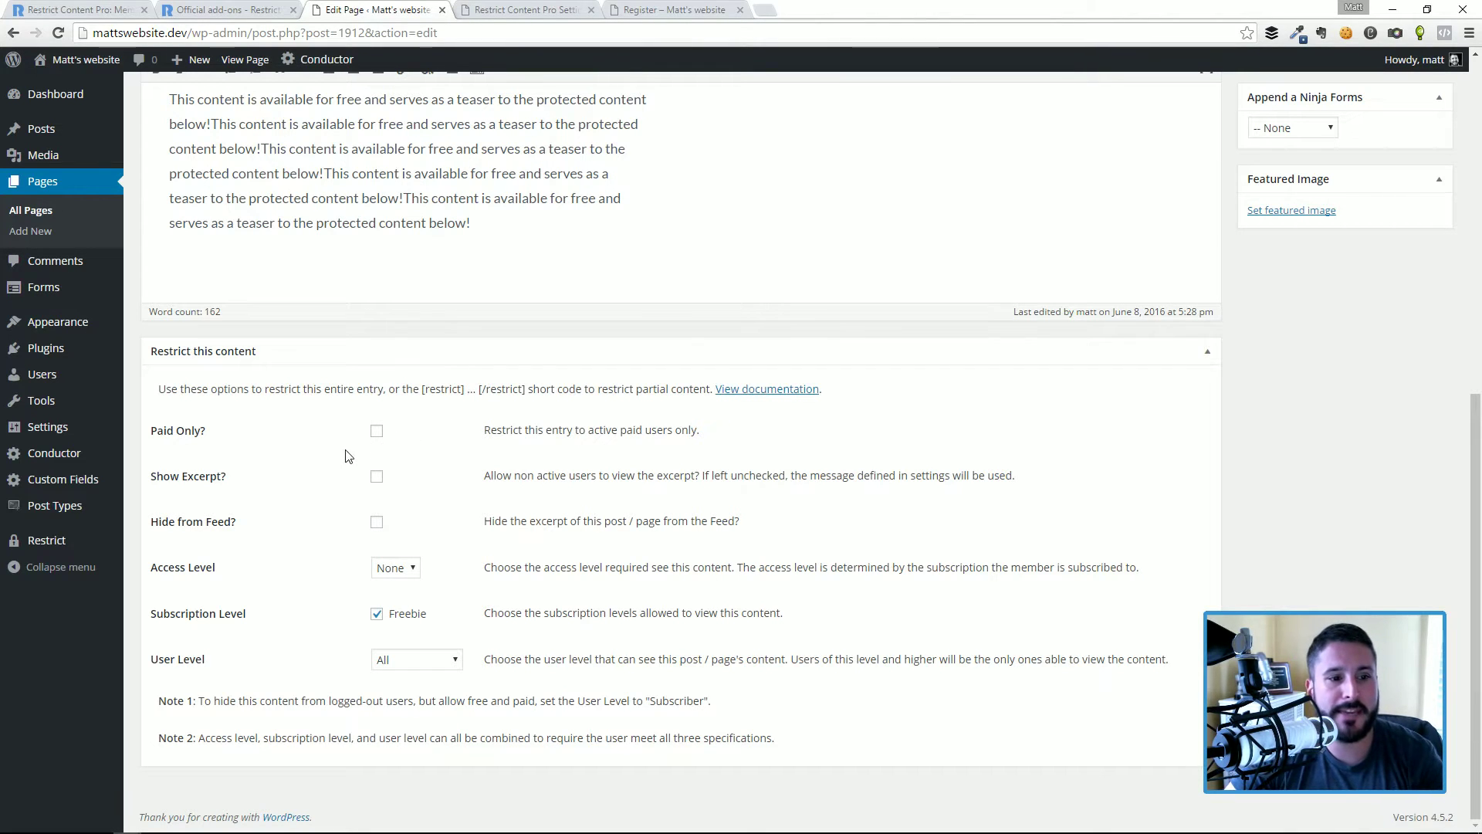
- Tick Paid Only, untick the Freebie level, and update the Awesome free page
{"action": "left_click", "coordinate": [376, 432]}
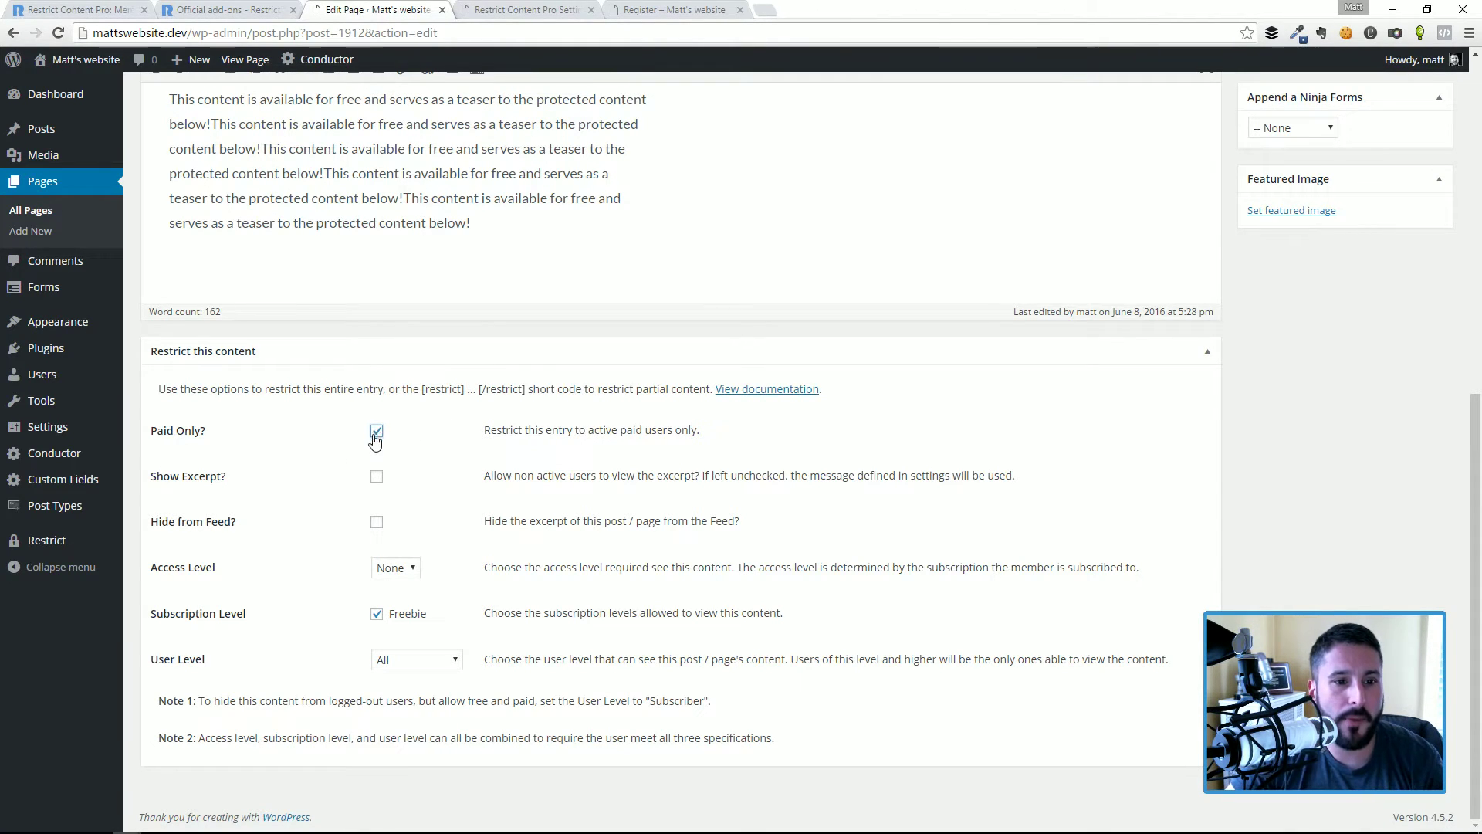
{"action": "left_click", "coordinate": [375, 616]}
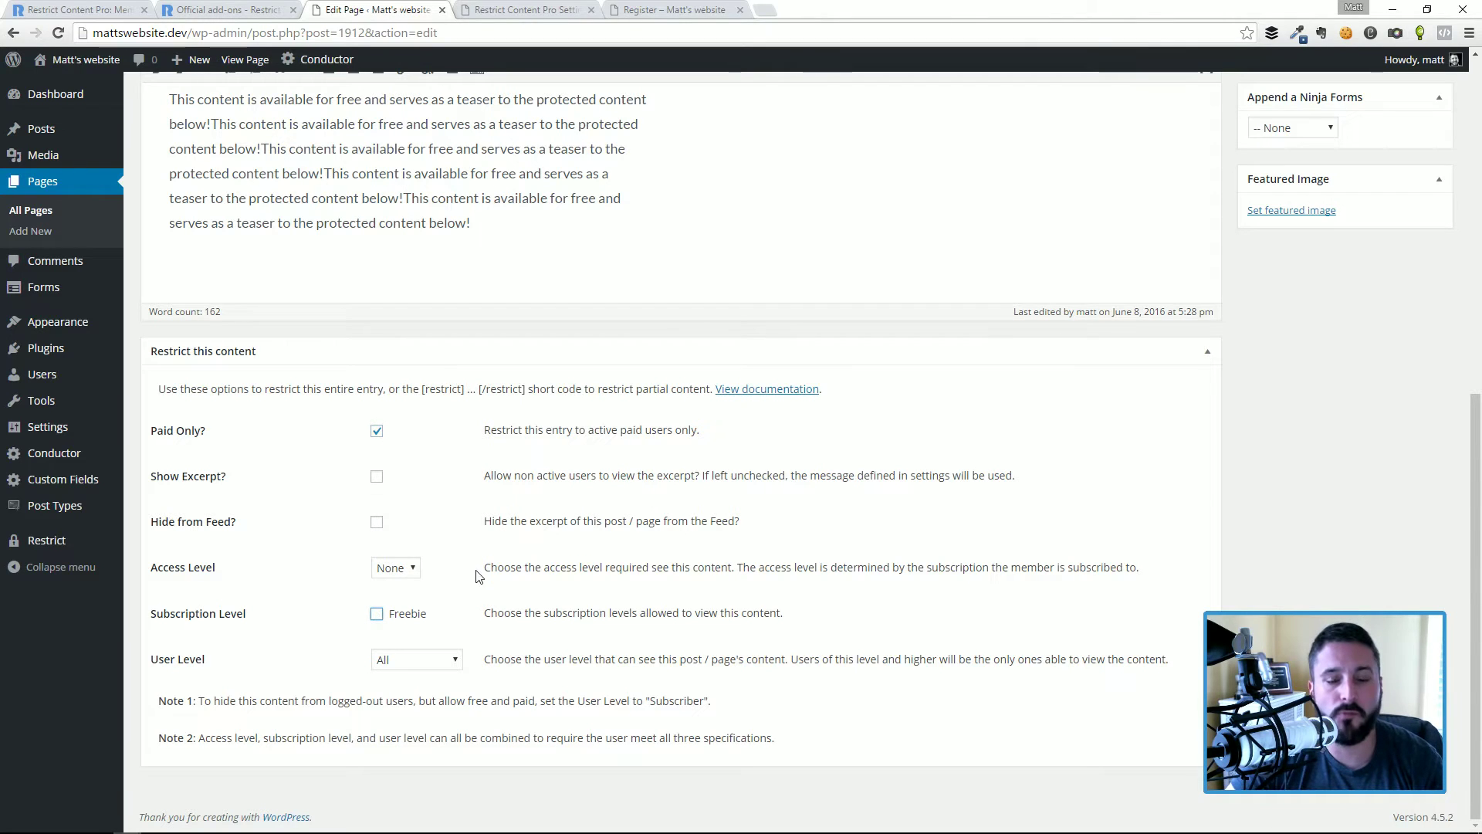
{"action": "scroll", "coordinate": [671, 520], "scroll_direction": "up", "scroll_amount": 7}
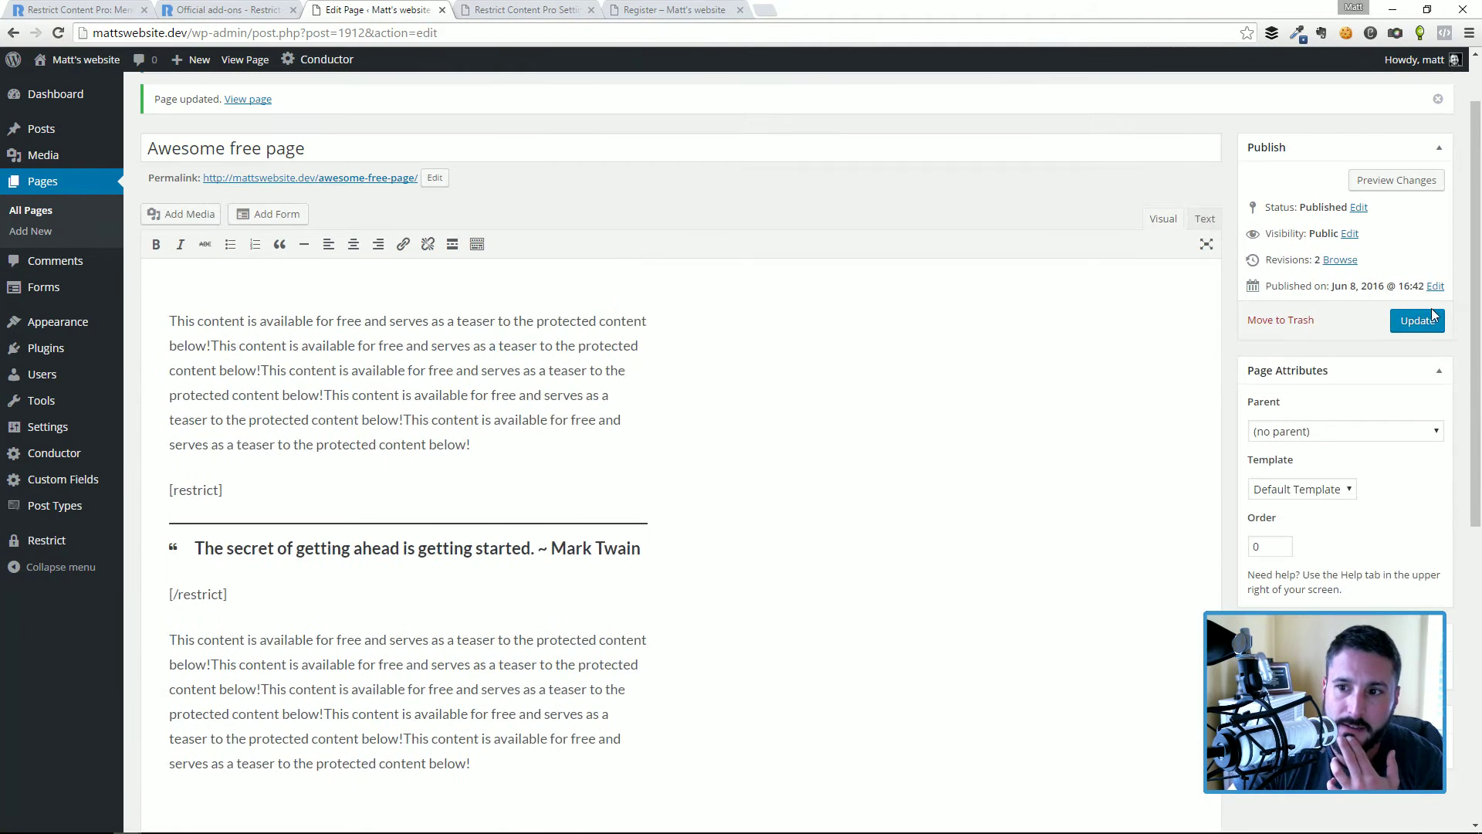
{"action": "left_click", "coordinate": [1422, 320]}
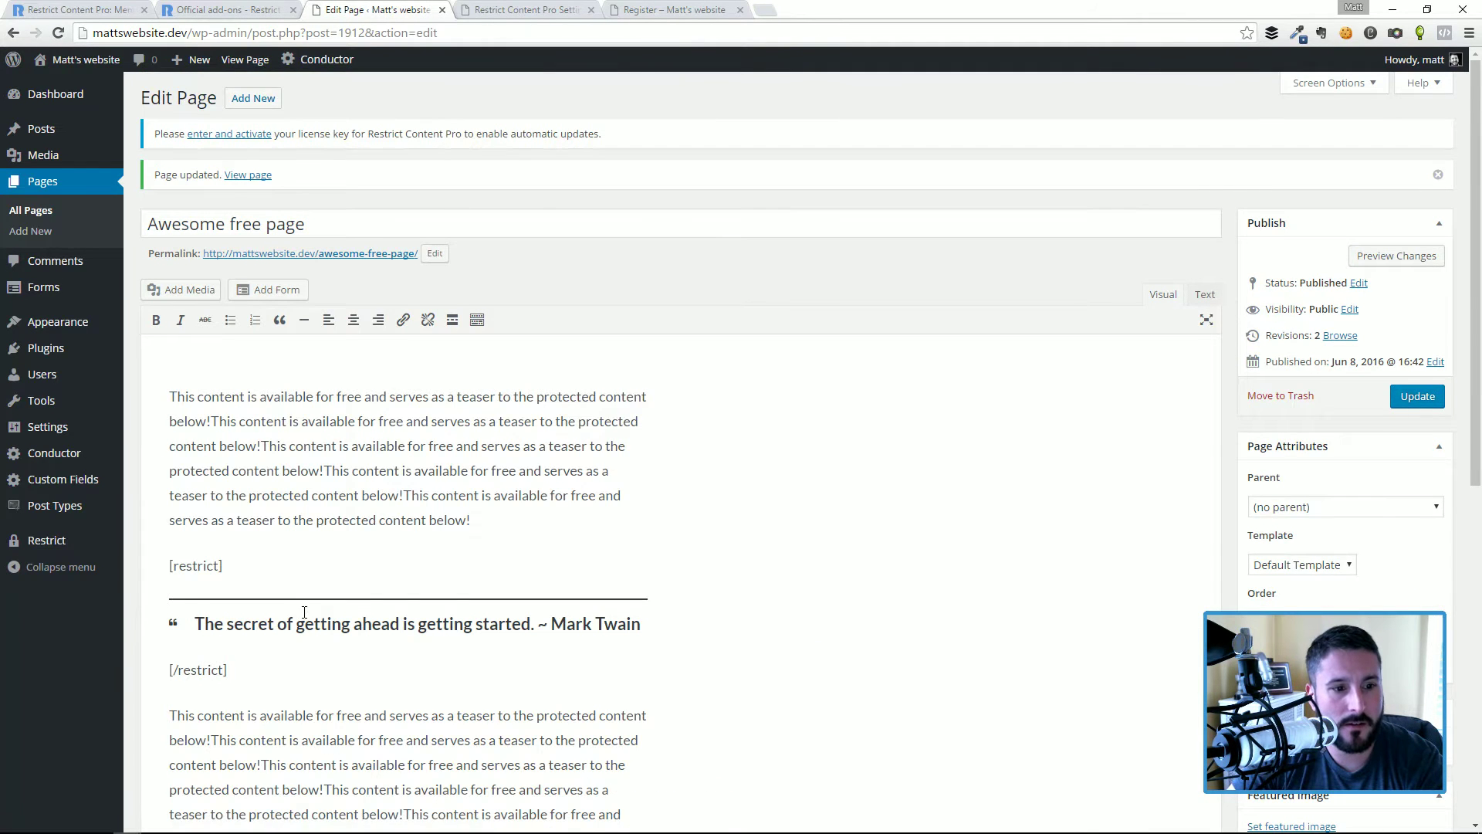
{"action": "scroll", "coordinate": [304, 612], "scroll_direction": "down", "scroll_amount": 6}
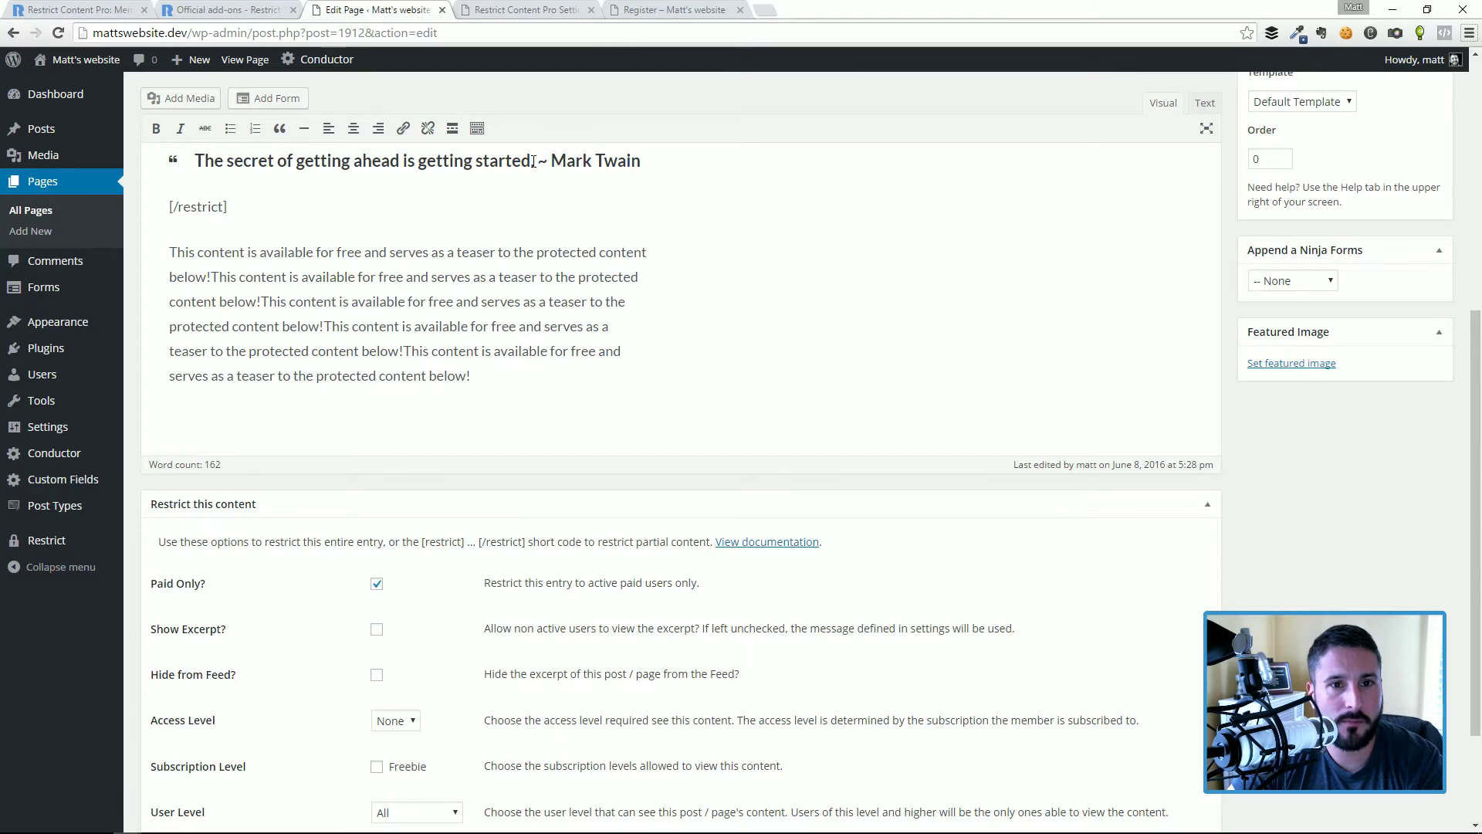
{"action": "key", "text": "alt+Tab"}
- Reload and re-enter the awesome-free-page URL while logged out, confirming it redirects to About
{"action": "key", "text": "F5"}
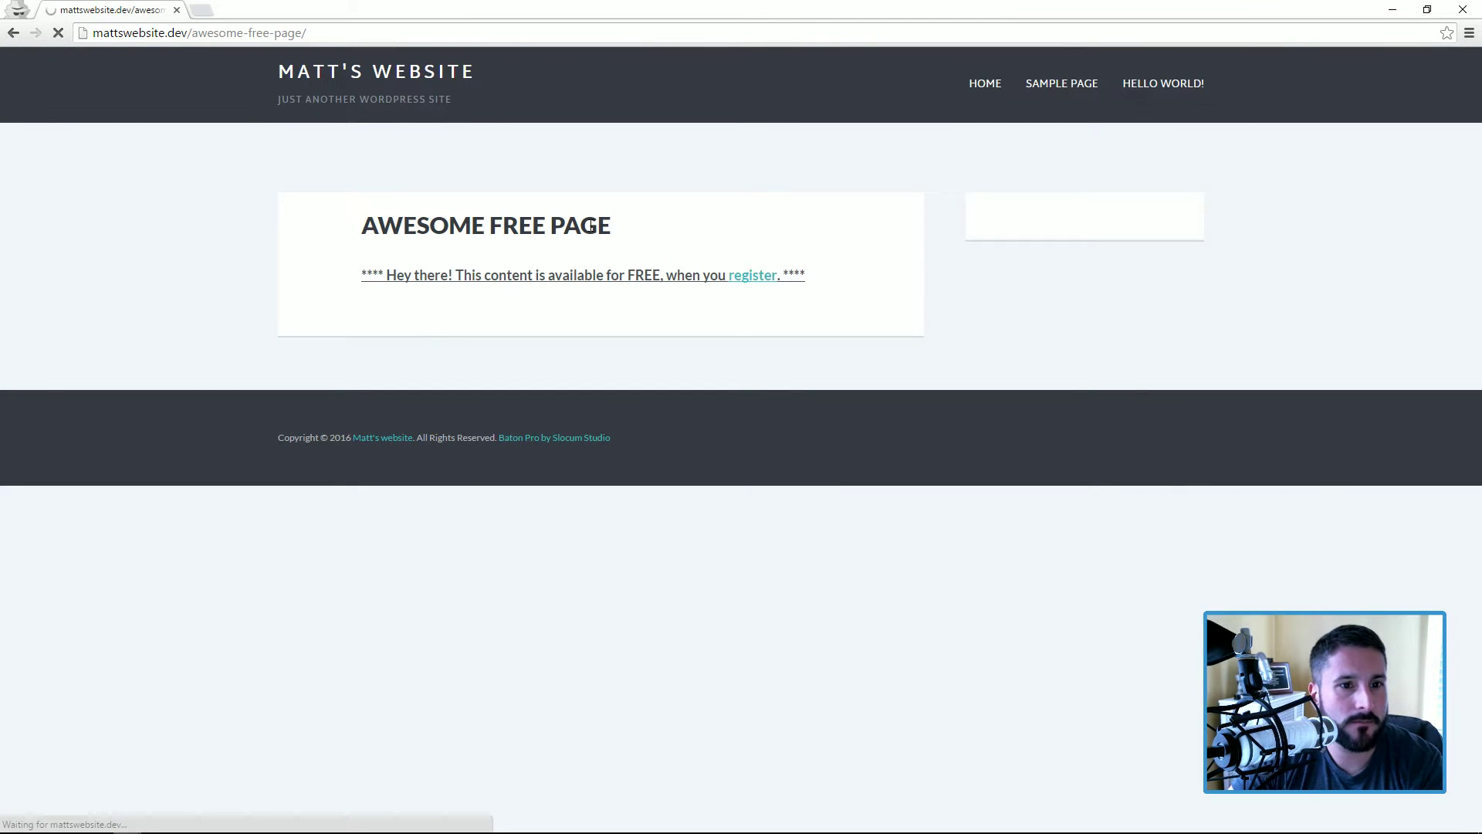
{"action": "scroll", "coordinate": [648, 247], "scroll_direction": "down", "scroll_amount": 1}
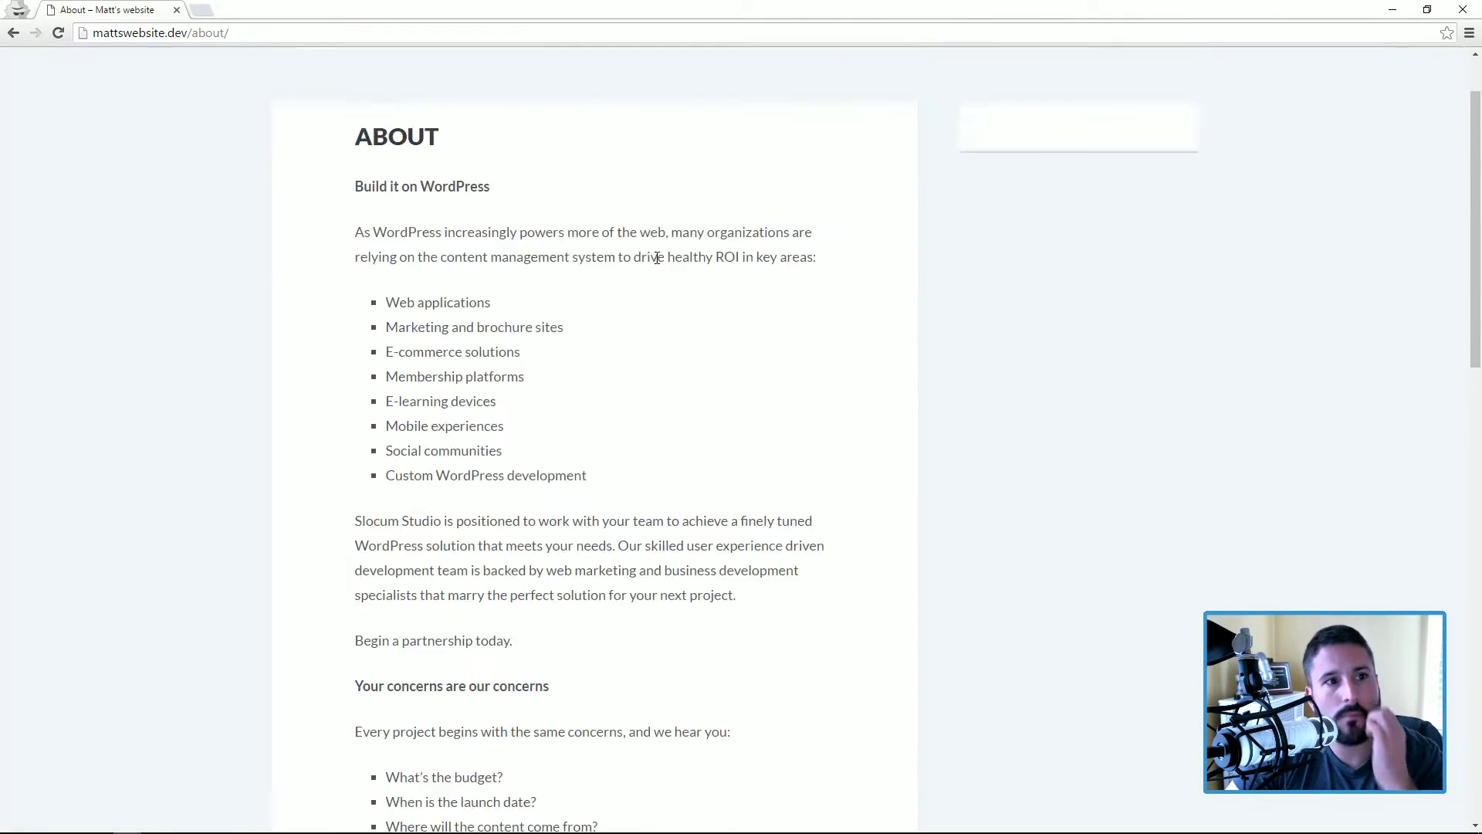
{"action": "scroll", "coordinate": [656, 258], "scroll_direction": "up", "scroll_amount": 1}
{"action": "left_click_drag", "start_coordinate": [199, 32], "coordinate": [230, 32]}
{"action": "type", "text": "we"}
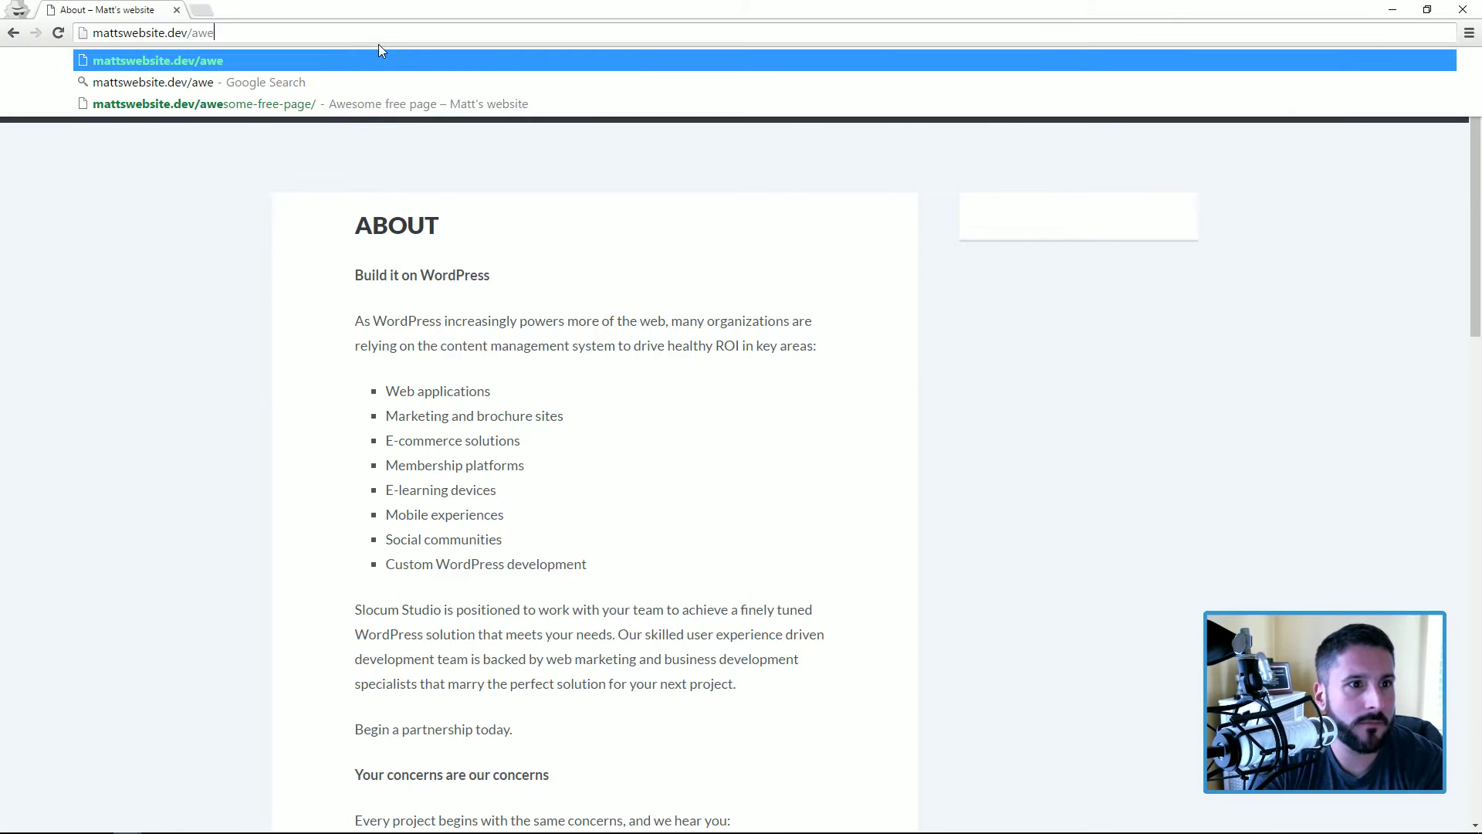
{"action": "key", "text": "Down"}
{"action": "key", "text": "Down"}
{"action": "key", "text": "Return"}
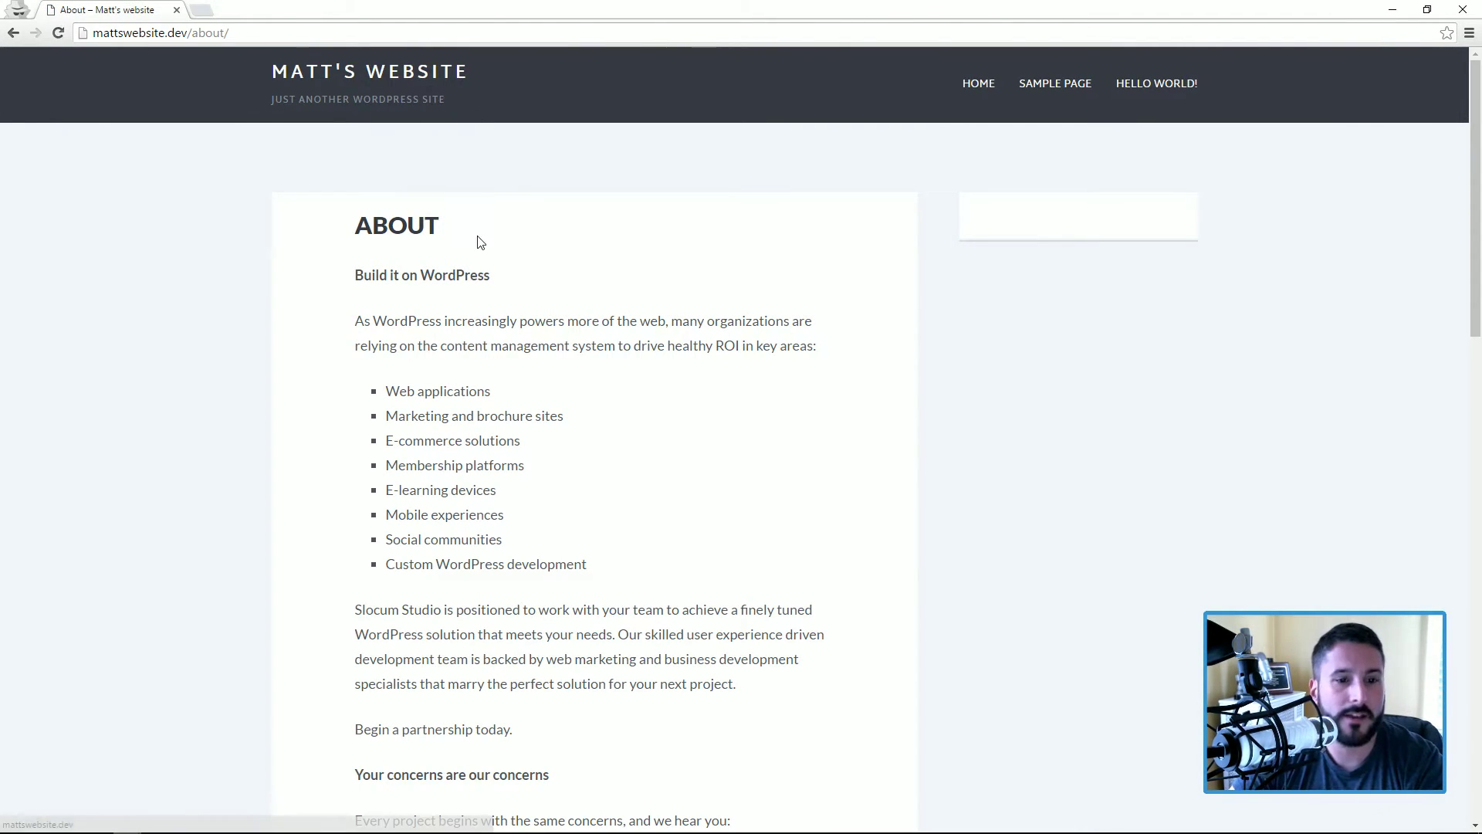
{"action": "scroll", "coordinate": [492, 273], "scroll_direction": "down", "scroll_amount": 4}
{"action": "scroll", "coordinate": [492, 273], "scroll_direction": "up", "scroll_amount": 4}
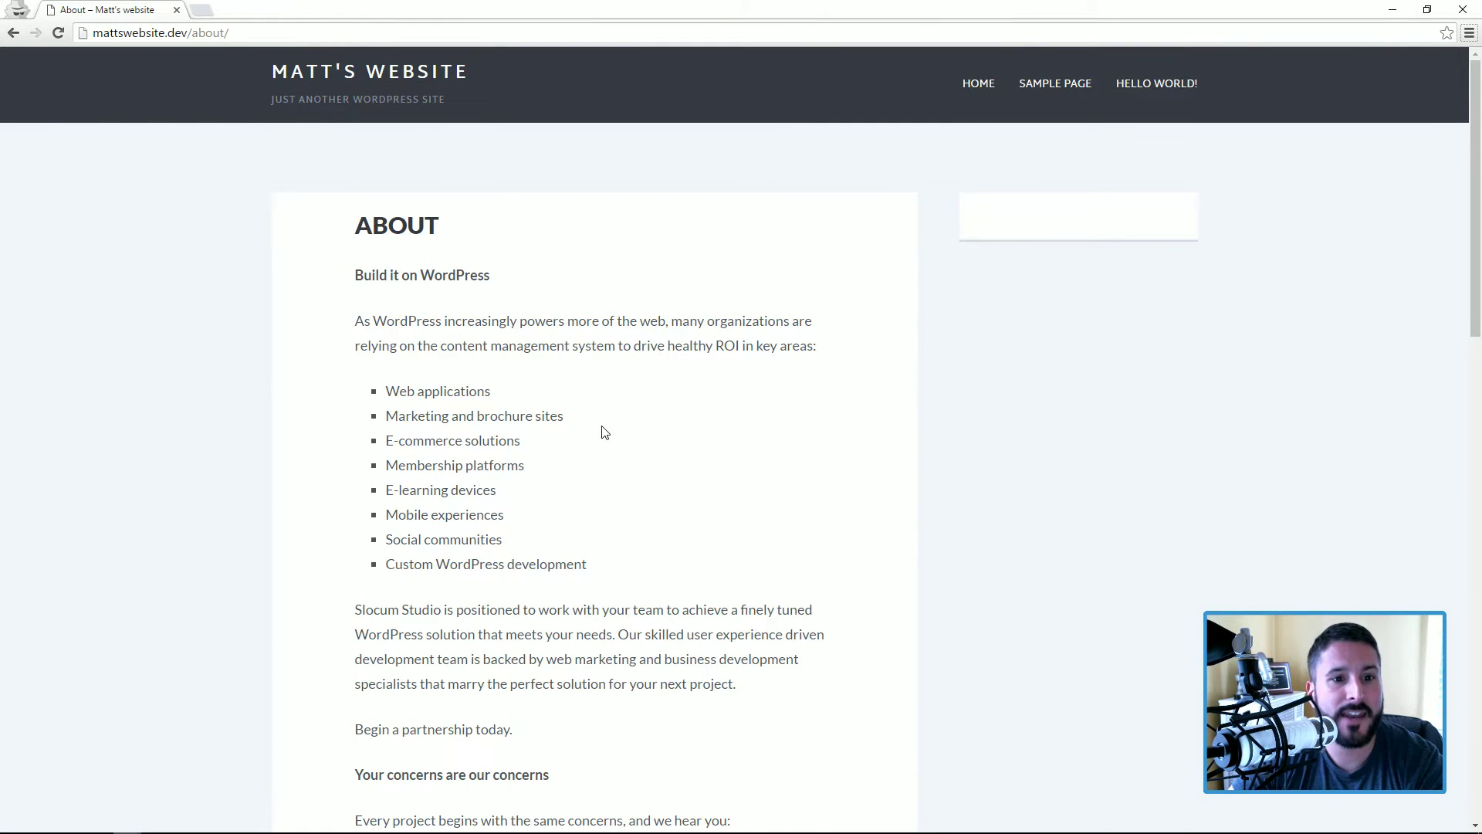
{"action": "key", "text": "alt+Tab"}
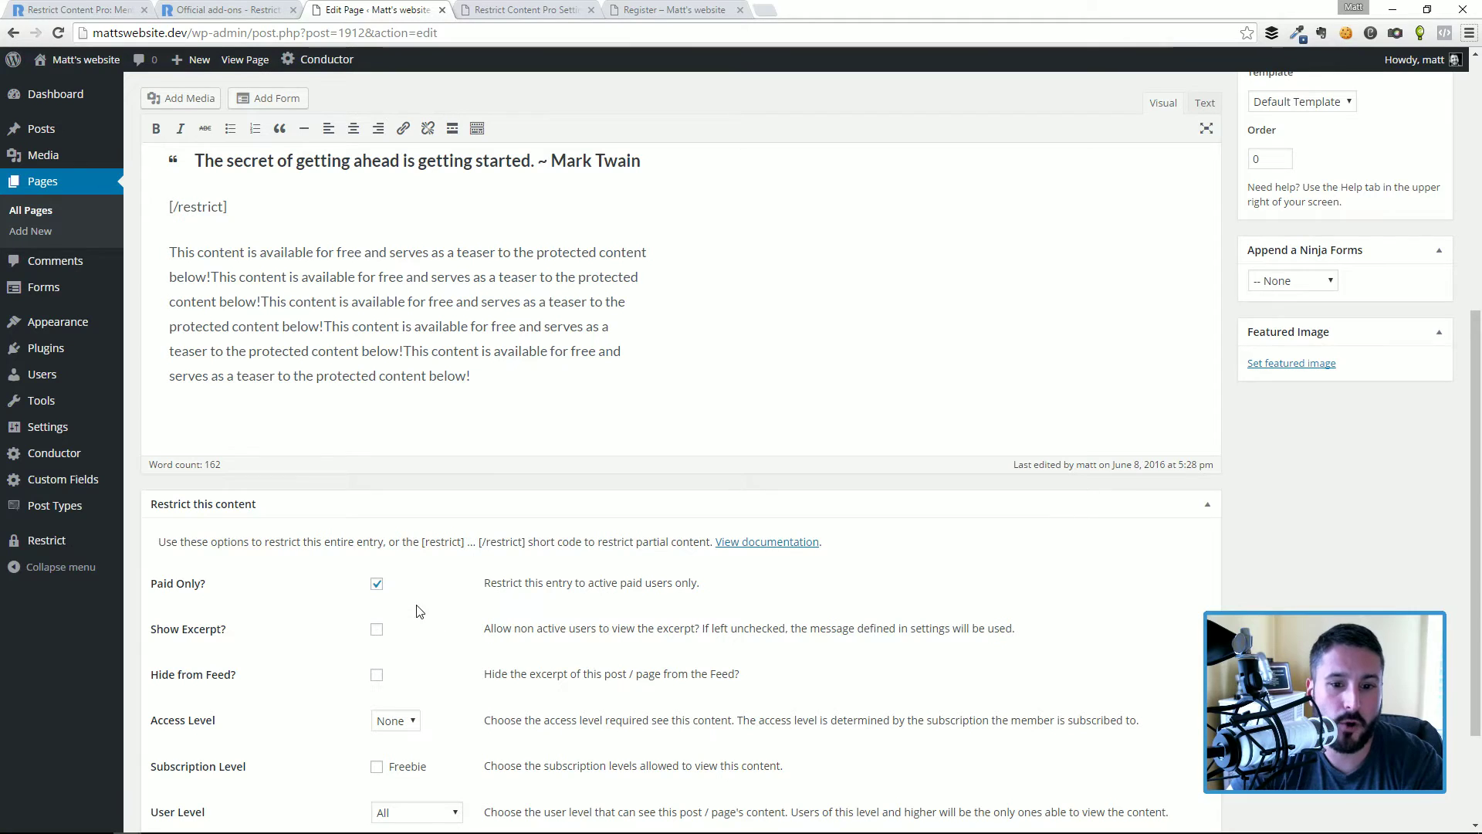
- Tick Show Excerpt in Restrict this content, trying Access Level 3 before returning it to None
{"action": "scroll", "coordinate": [440, 523], "scroll_direction": "up", "scroll_amount": 4}
{"action": "scroll", "coordinate": [442, 510], "scroll_direction": "down", "scroll_amount": 1}
{"action": "scroll", "coordinate": [441, 509], "scroll_direction": "down", "scroll_amount": 5}
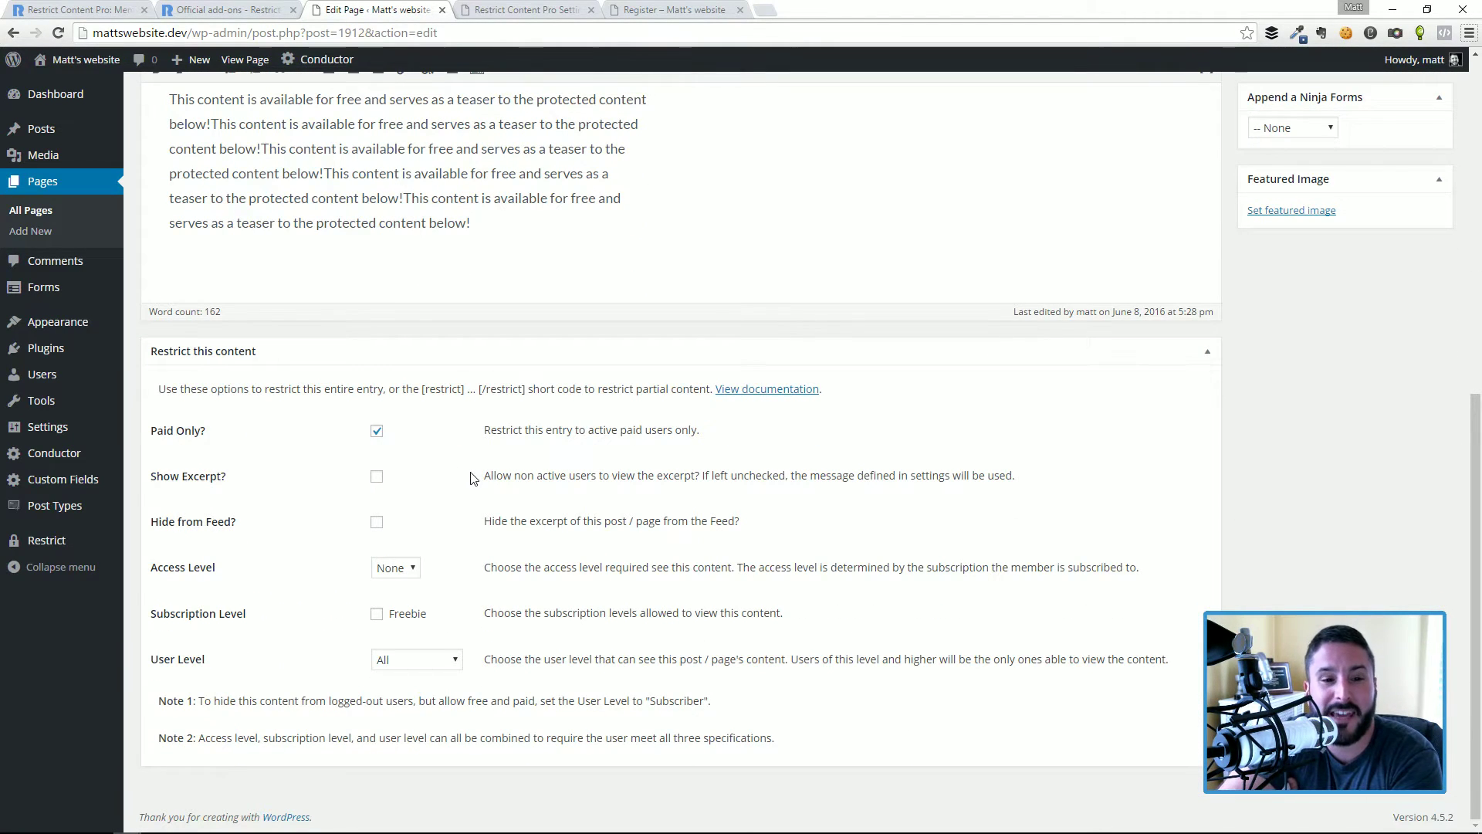
{"action": "scroll", "coordinate": [432, 502], "scroll_direction": "up", "scroll_amount": 1}
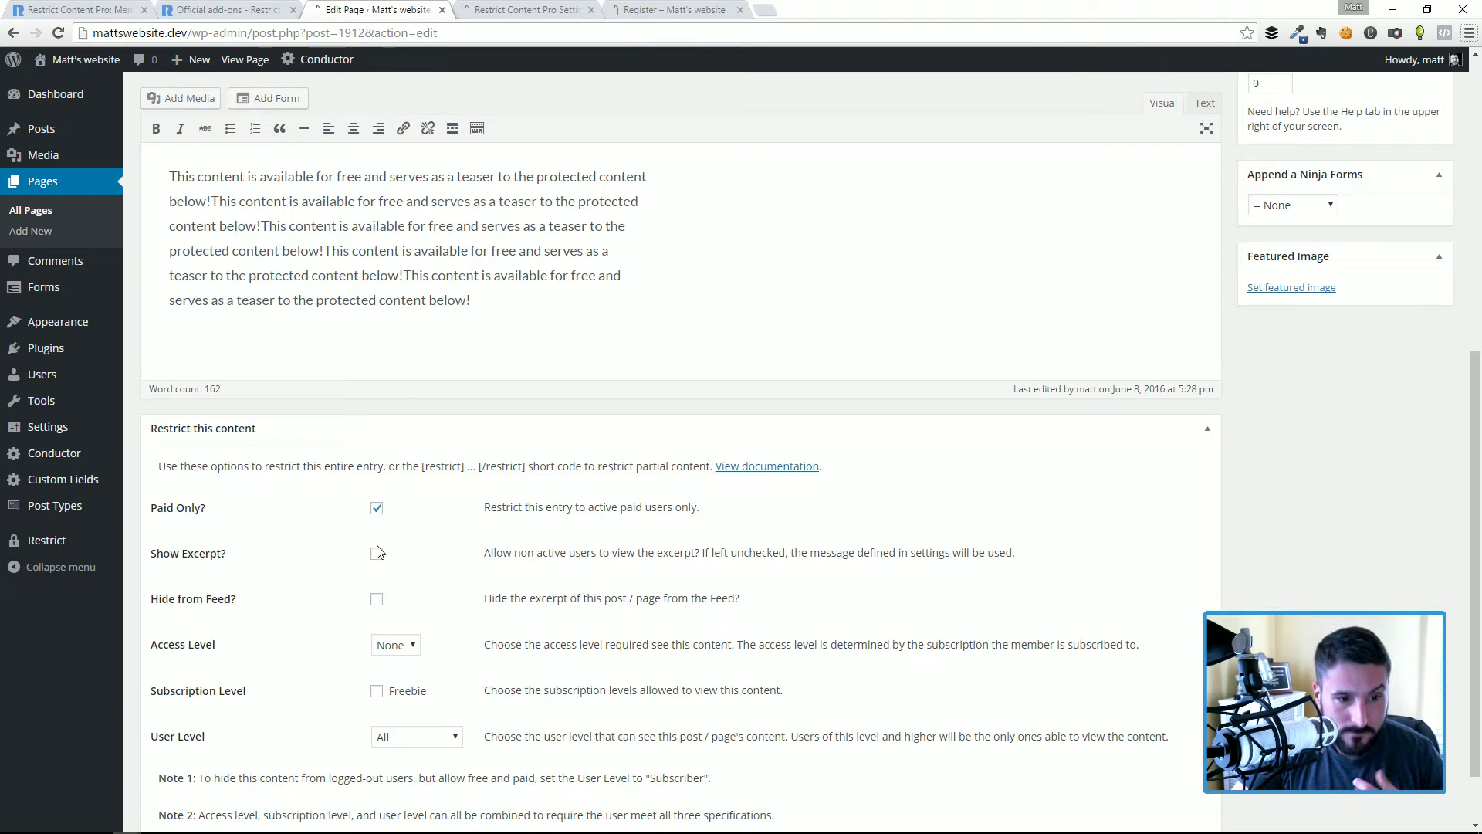
{"action": "left_click", "coordinate": [377, 510]}
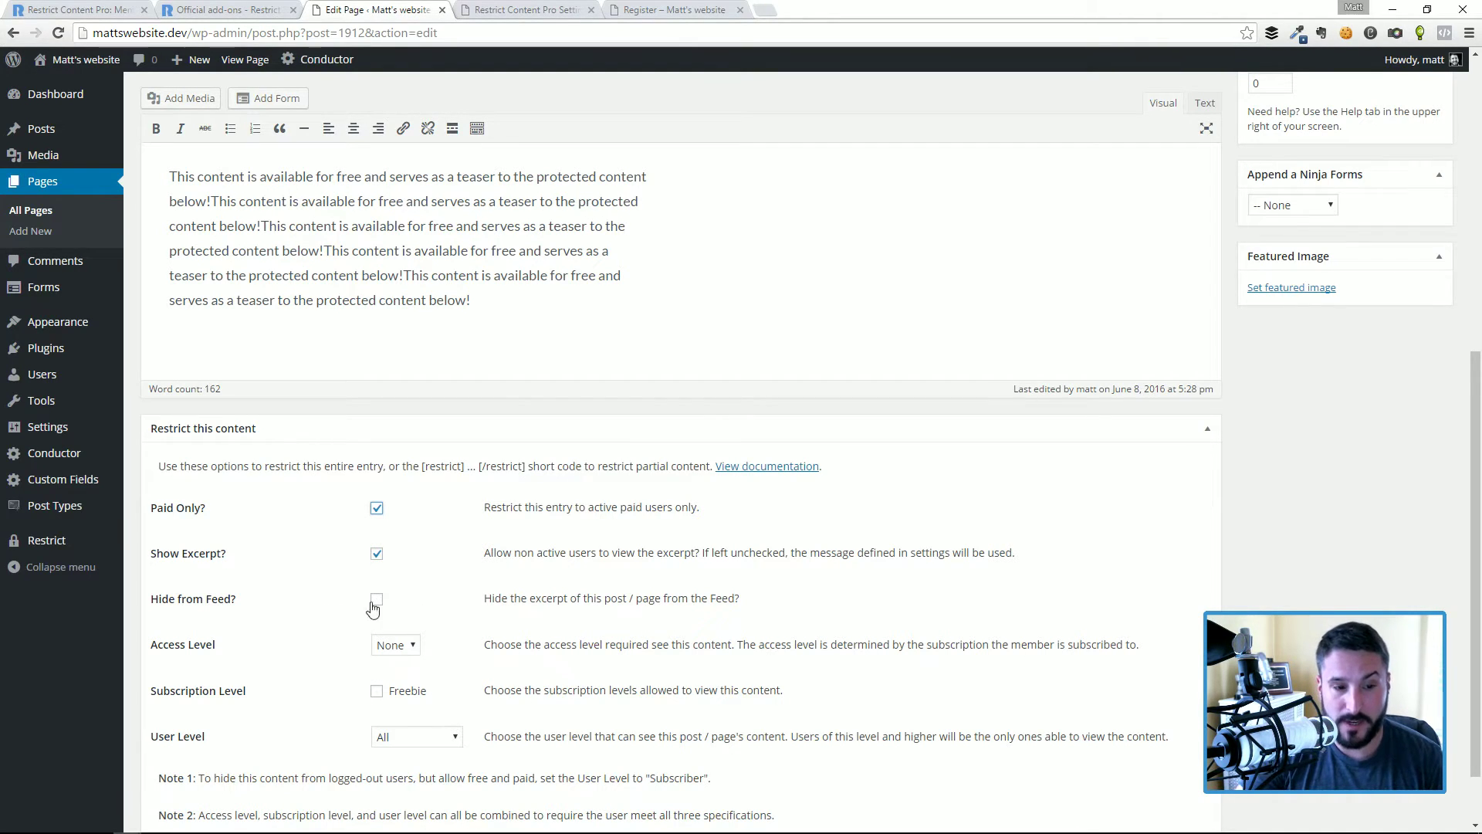
{"action": "left_click", "coordinate": [410, 648]}
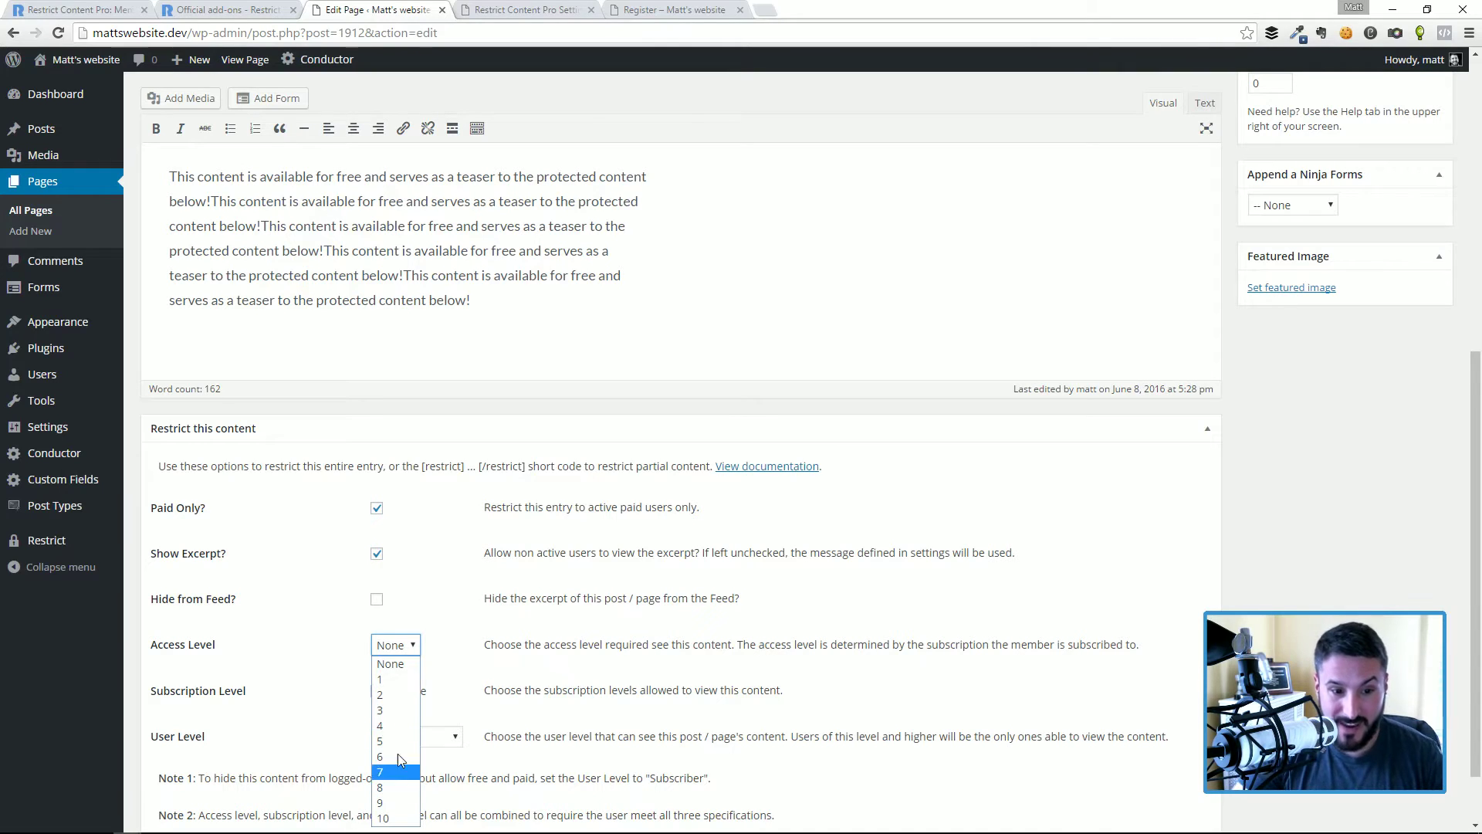
{"action": "left_click", "coordinate": [409, 709]}
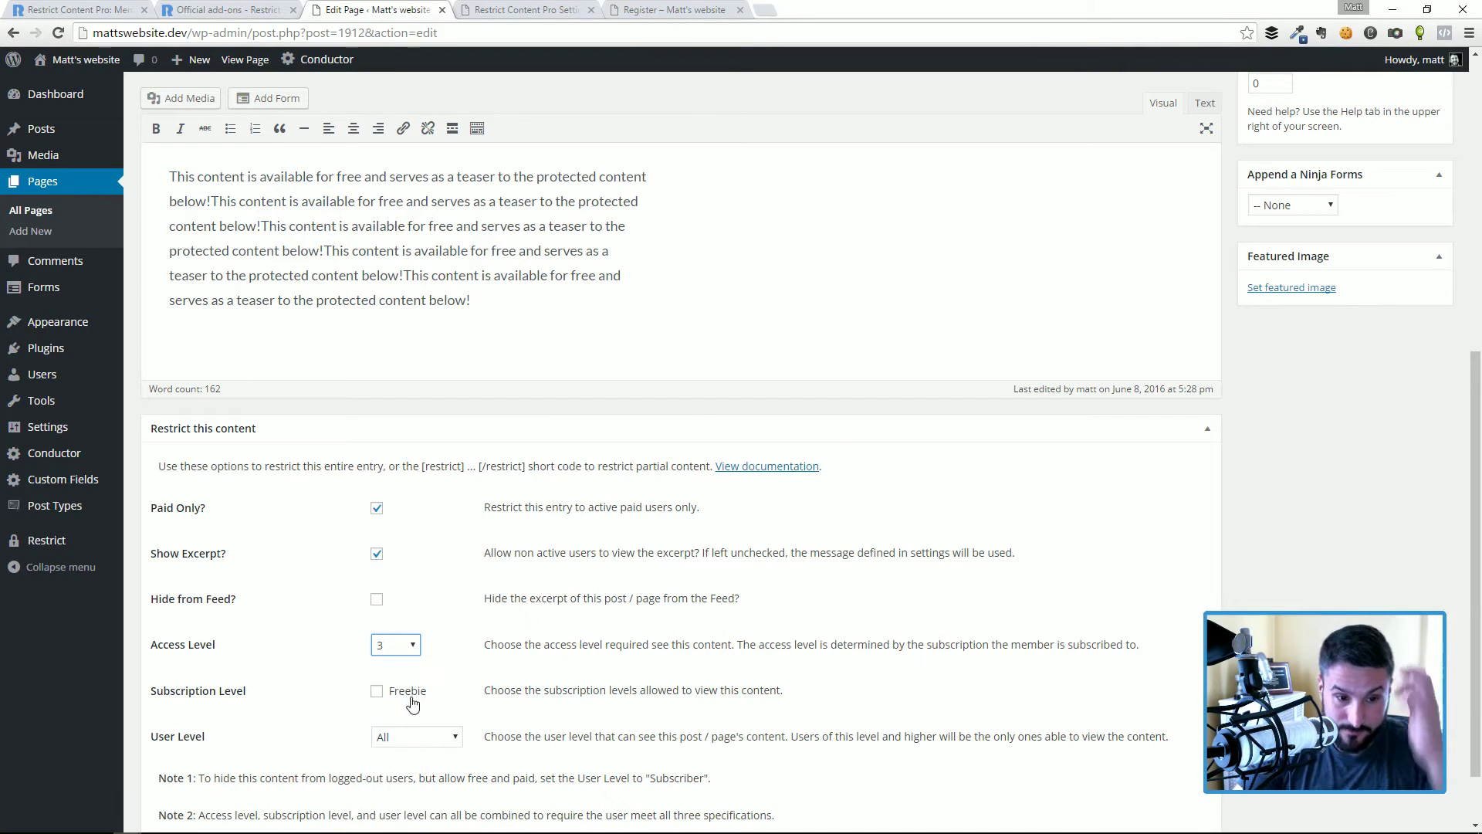
{"action": "left_click", "coordinate": [412, 647]}
{"action": "left_click", "coordinate": [397, 665]}
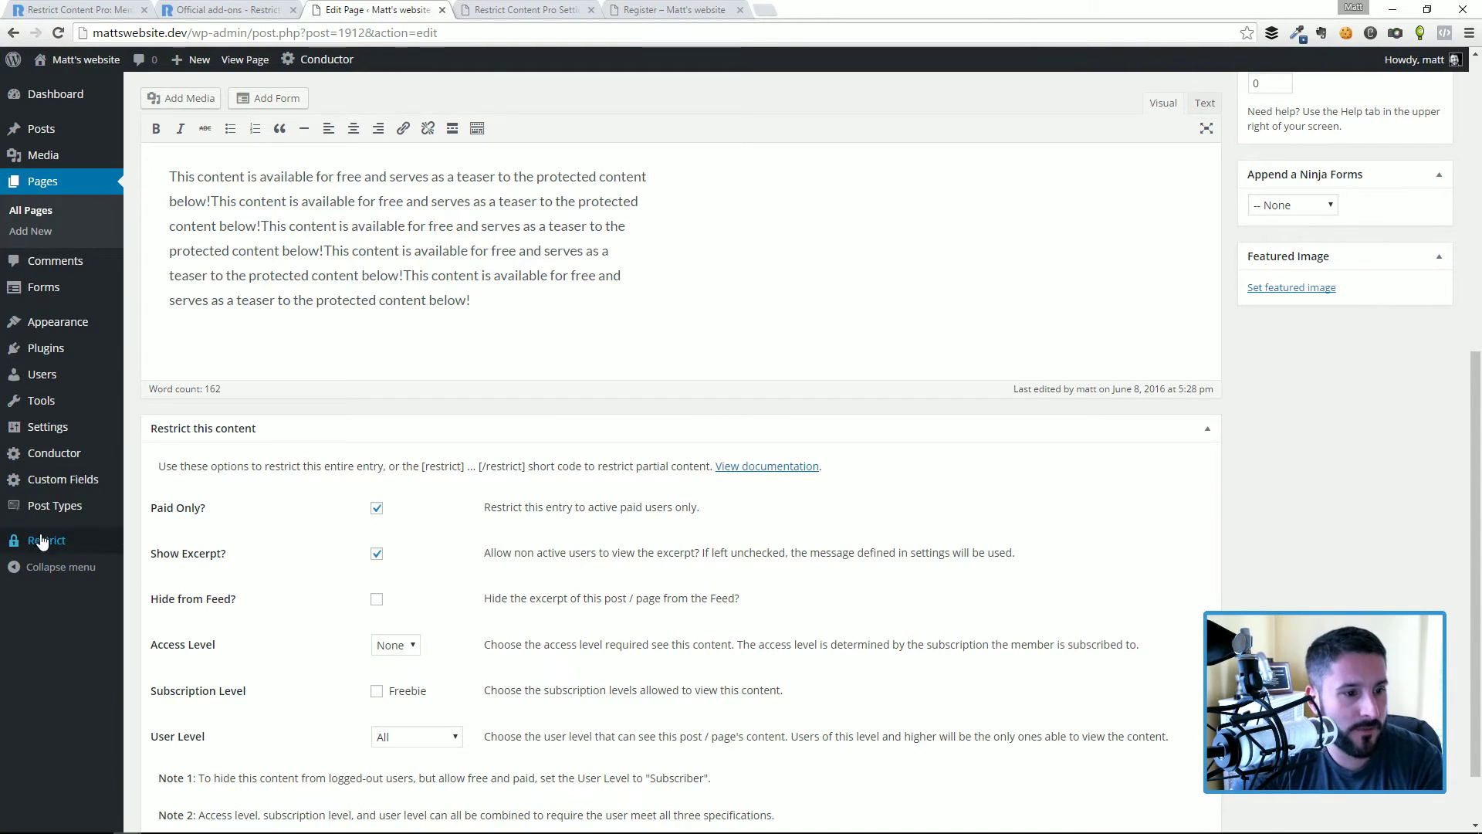
- Check the Freebie level (access 0) under Restrict > Subscription Levels, glance at Settings and Register, then list all pages
{"action": "mouse_move", "coordinate": [47, 541]}
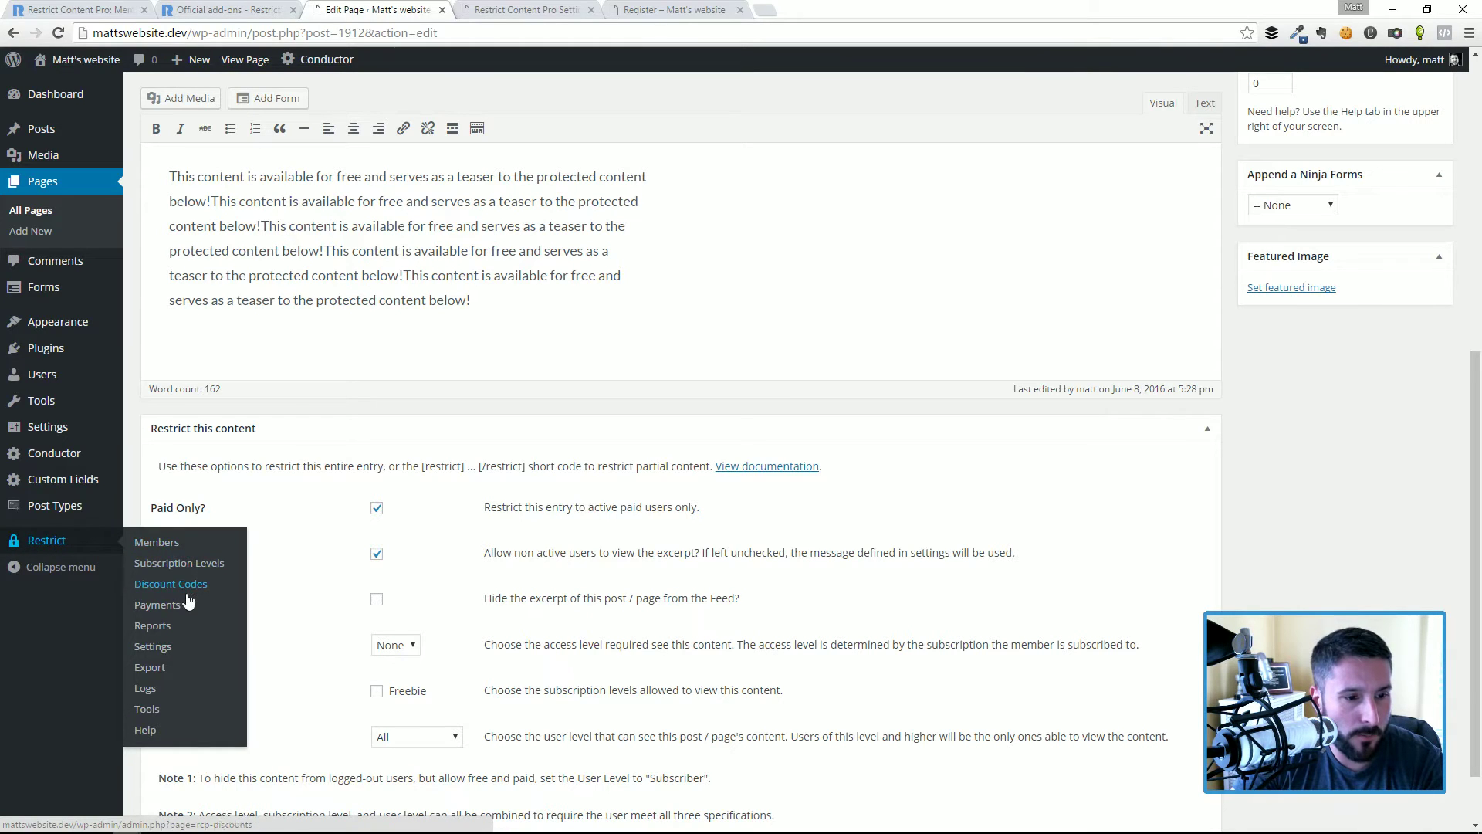
{"action": "left_click", "coordinate": [205, 563]}
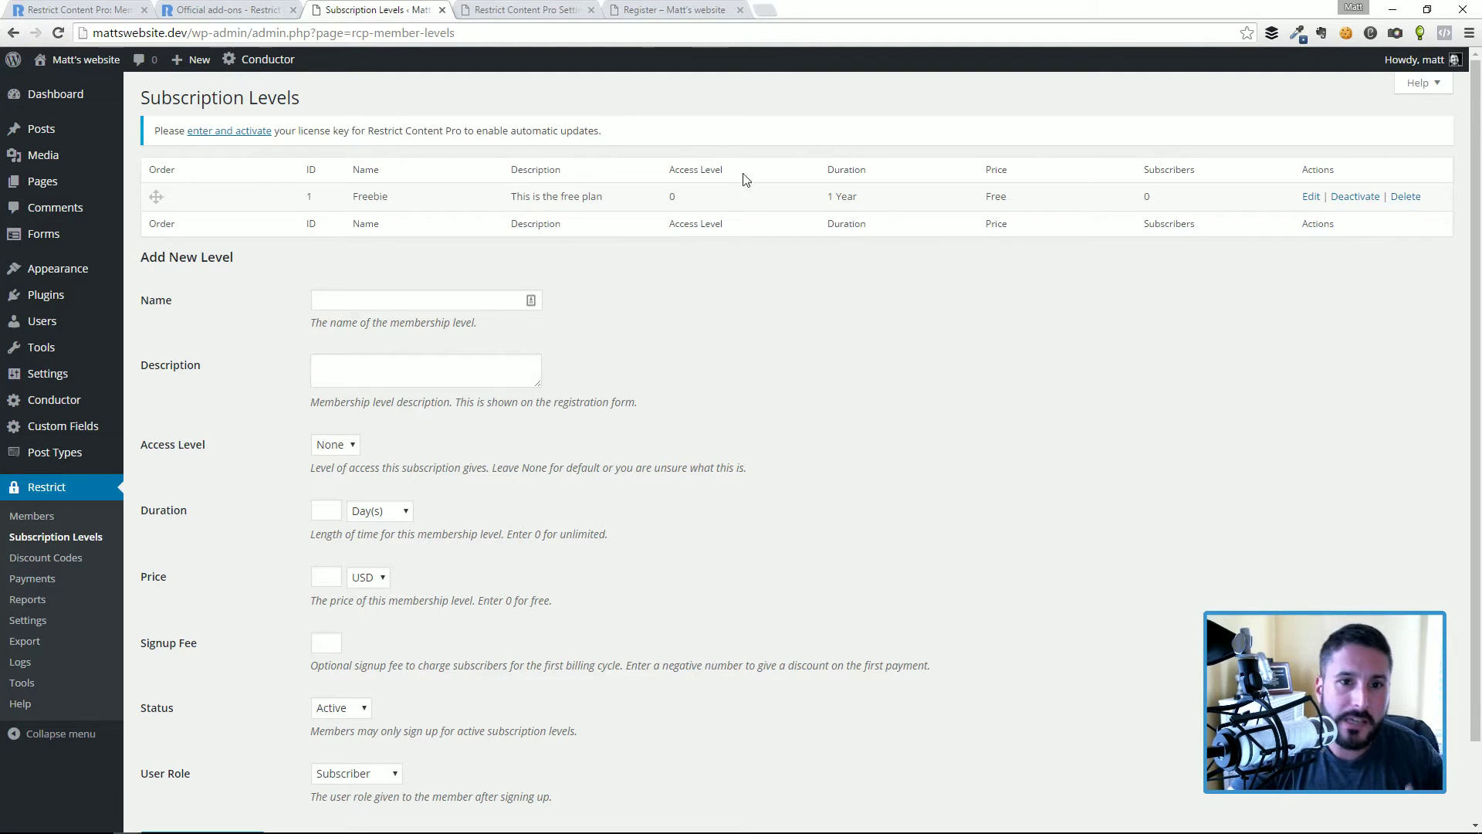
{"action": "left_click", "coordinate": [540, 9]}
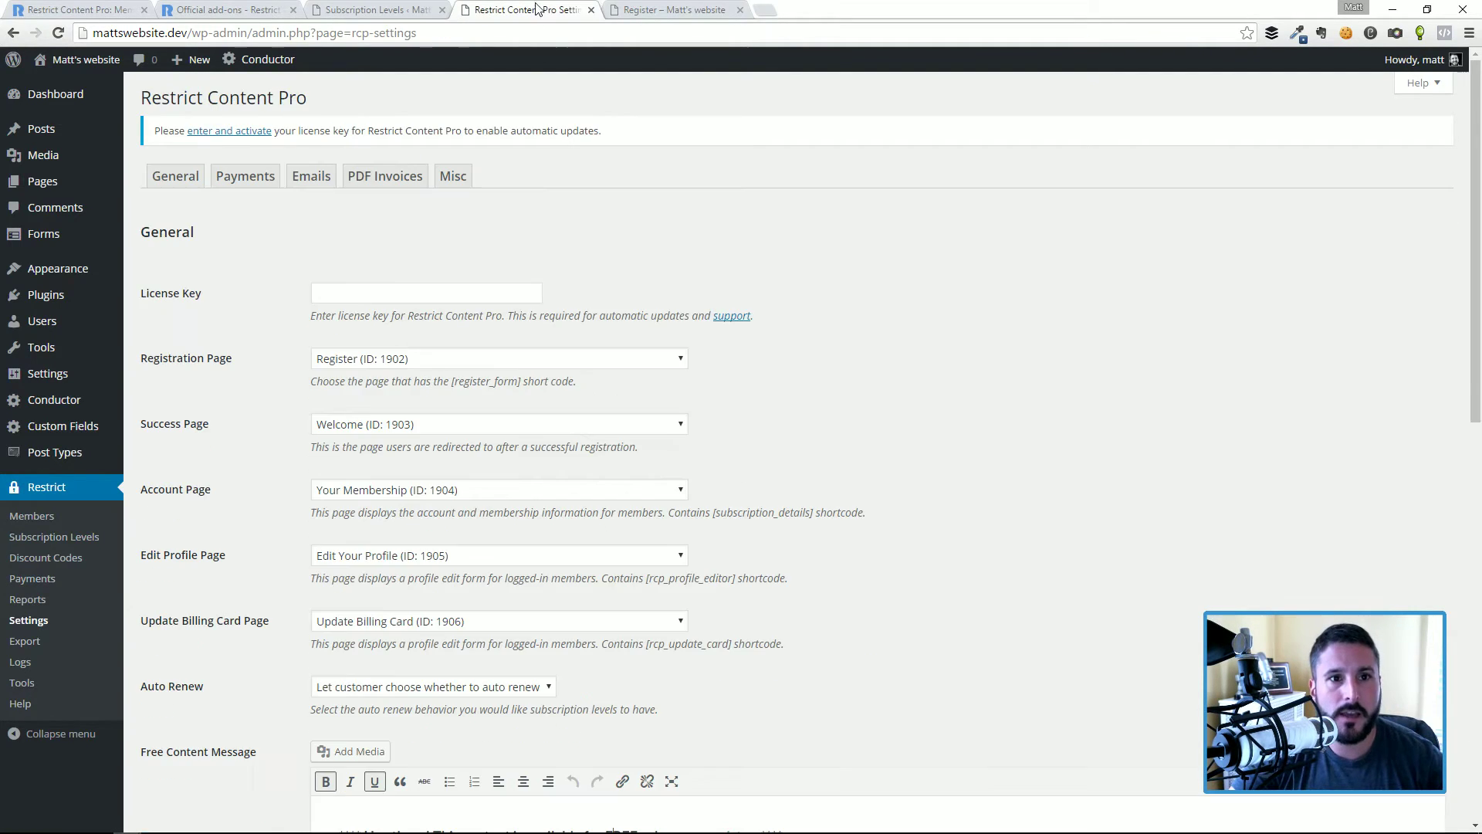
{"action": "left_click", "coordinate": [662, 10]}
{"action": "left_click", "coordinate": [544, 10]}
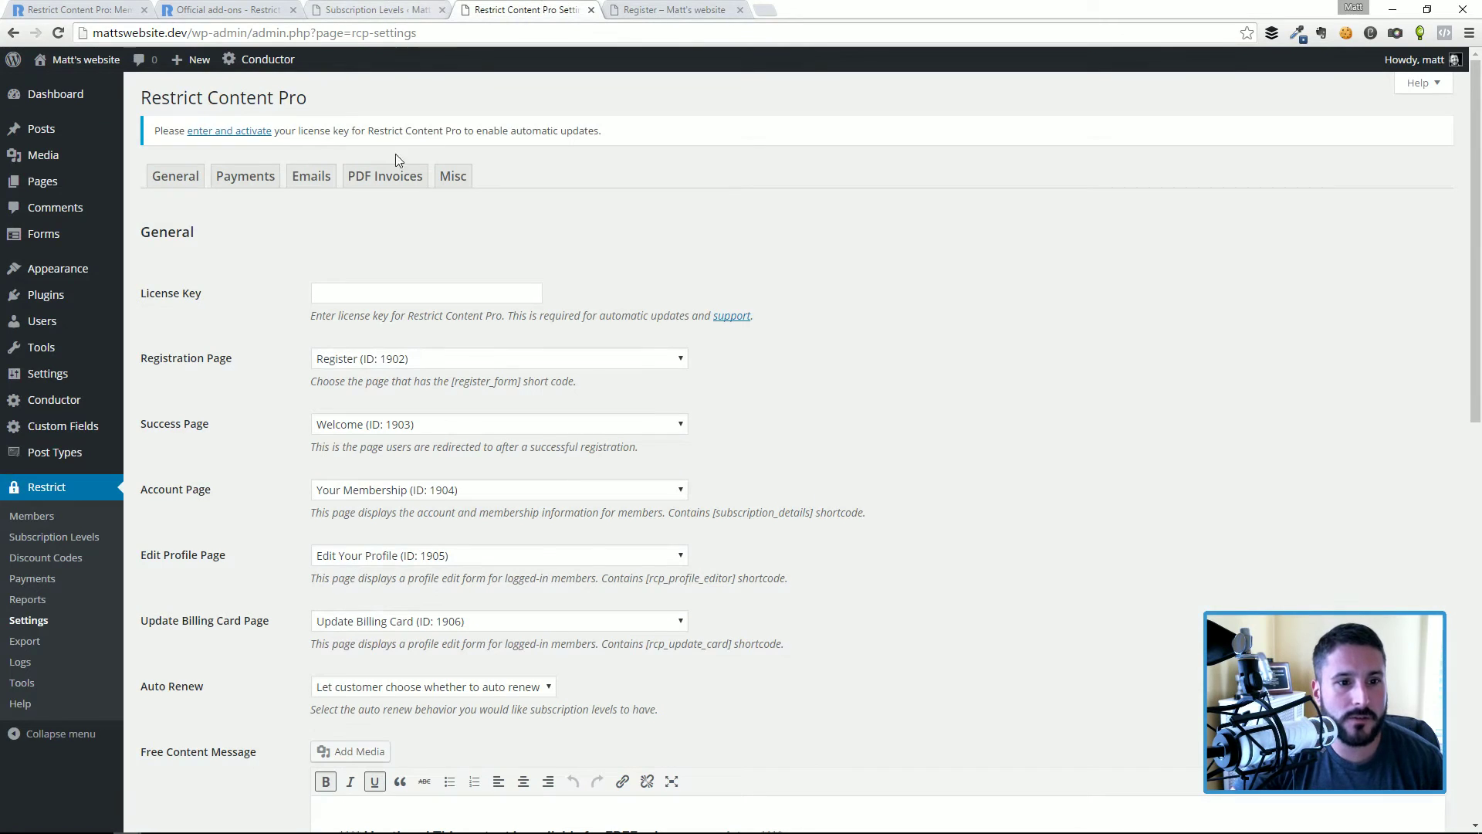
{"action": "left_click", "coordinate": [402, 9]}
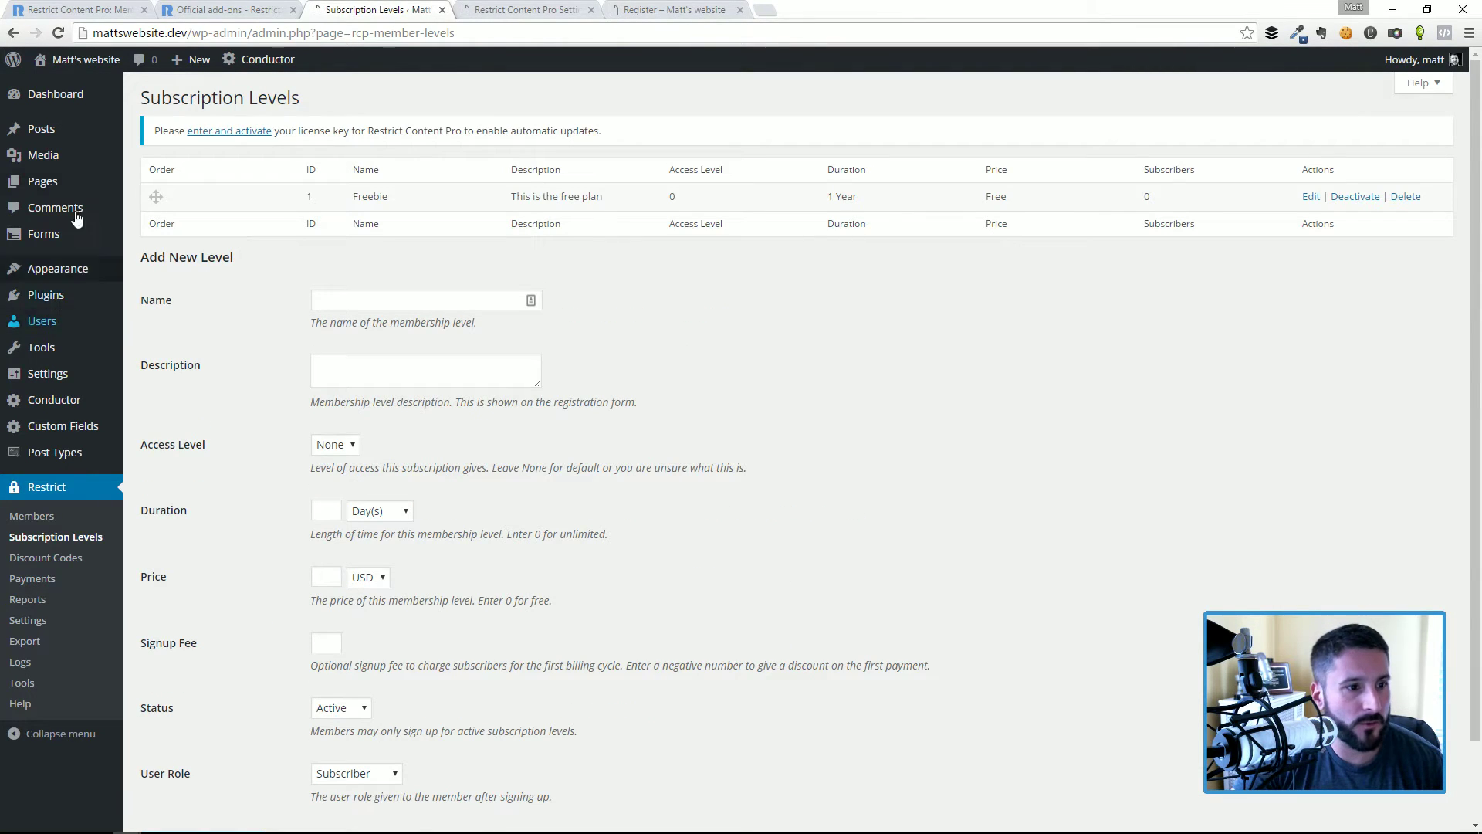
{"action": "mouse_move", "coordinate": [70, 181]}
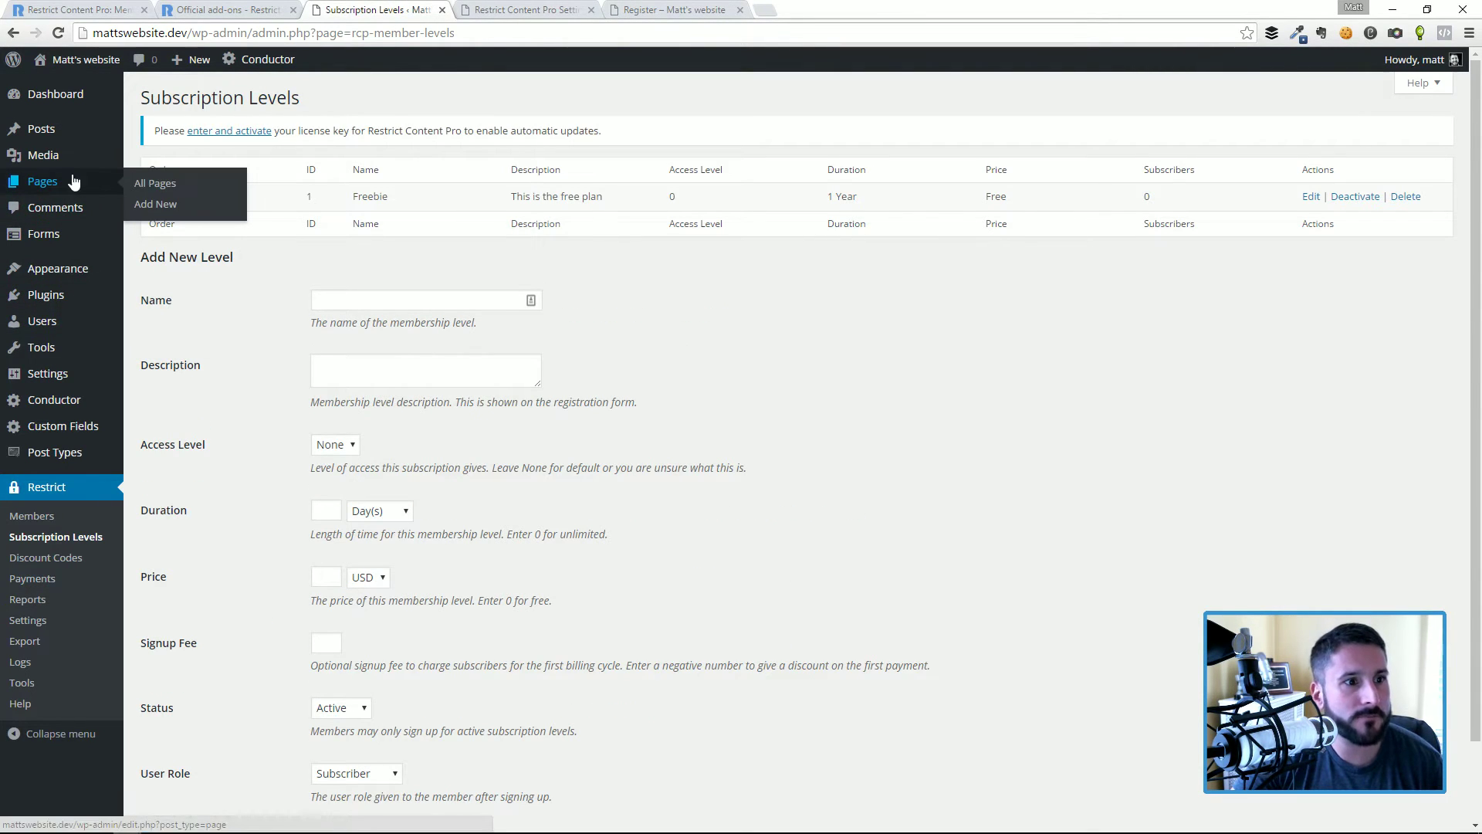
{"action": "left_click", "coordinate": [176, 183]}
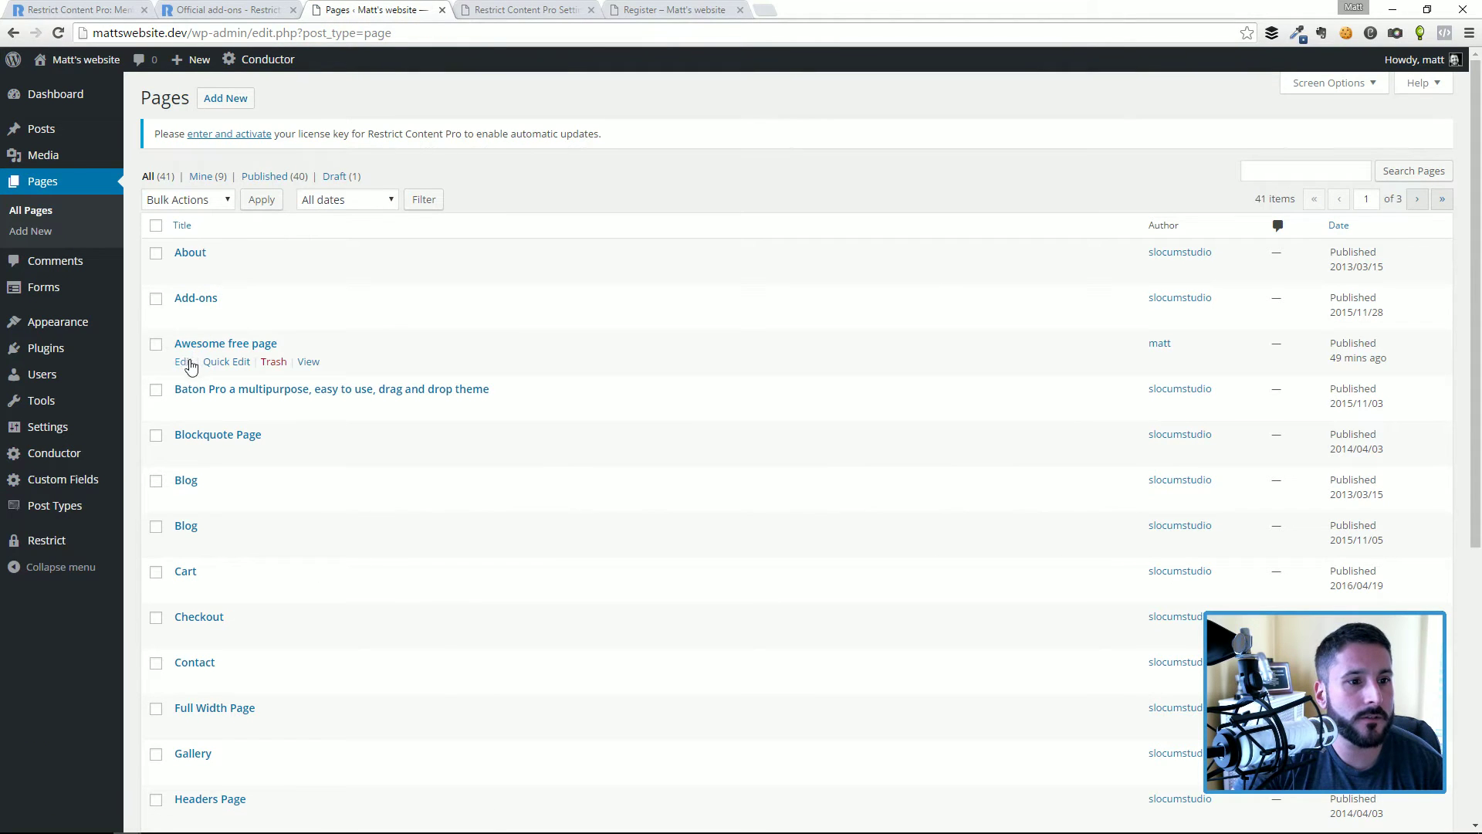
- Edit the Awesome free page and allow the Freebie subscription level to view it
{"action": "left_click", "coordinate": [183, 360]}
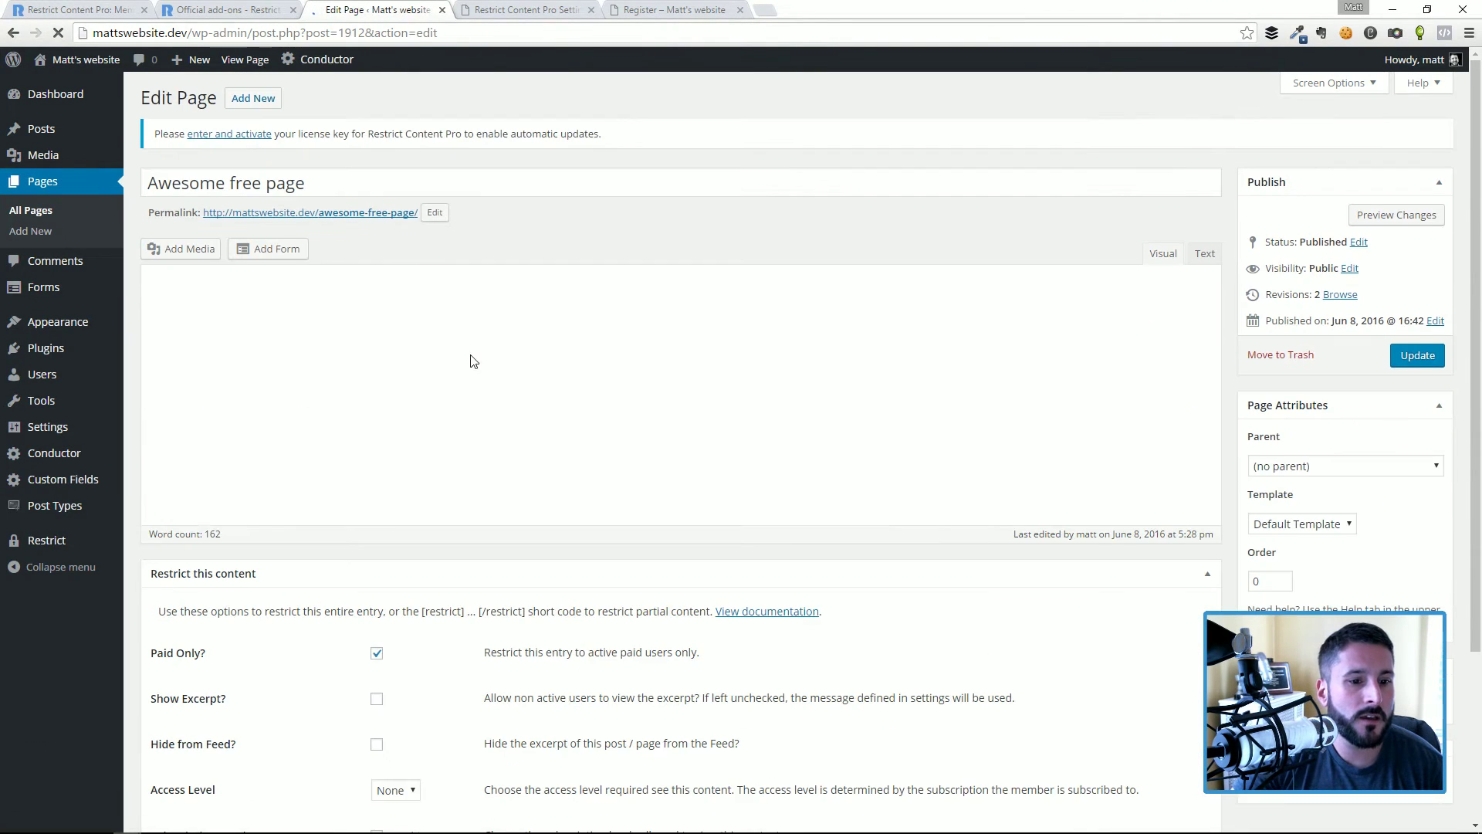
{"action": "scroll", "coordinate": [473, 363], "scroll_direction": "down", "scroll_amount": 5}
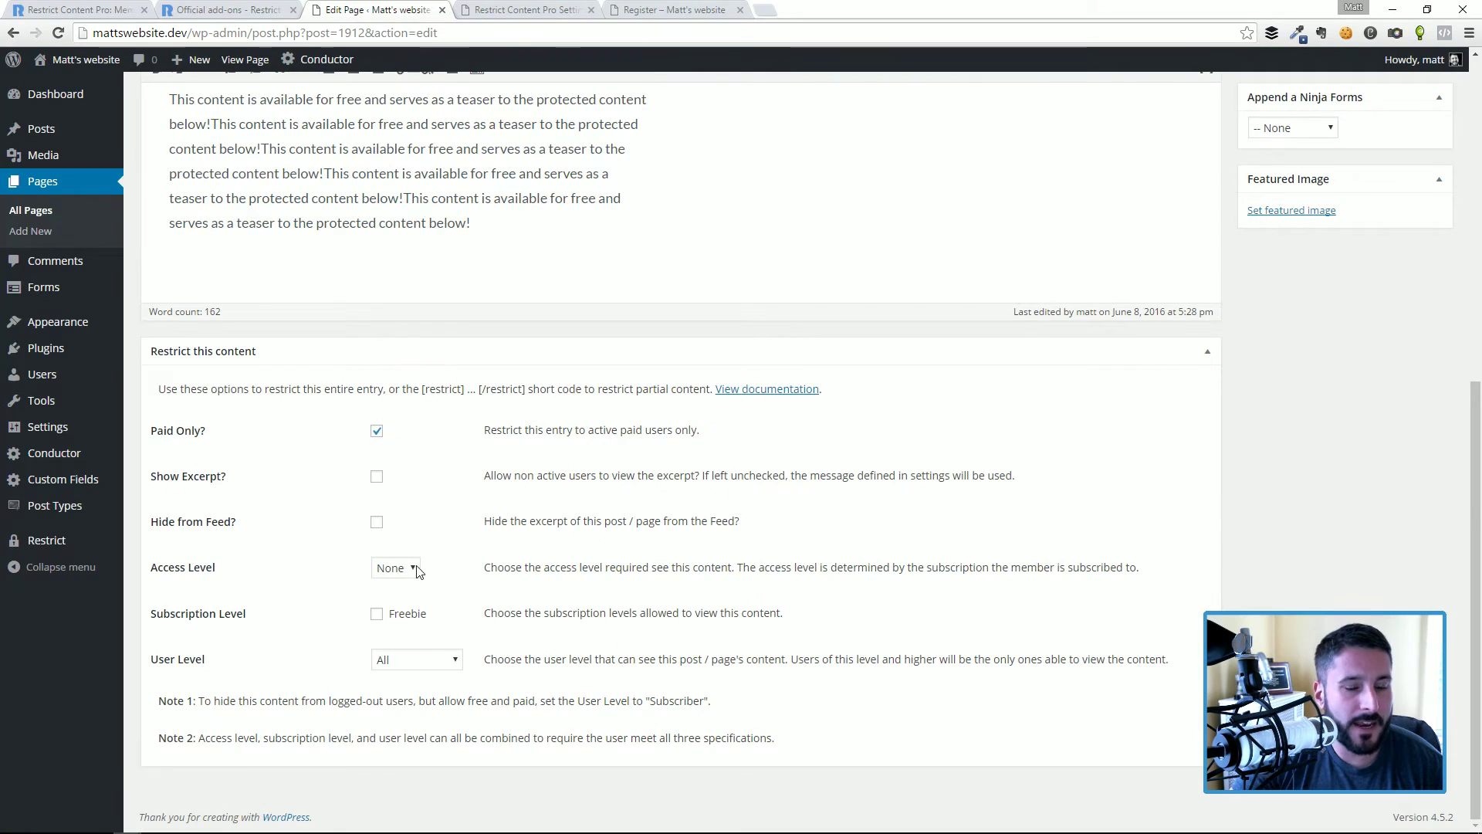
{"action": "left_click", "coordinate": [414, 569]}
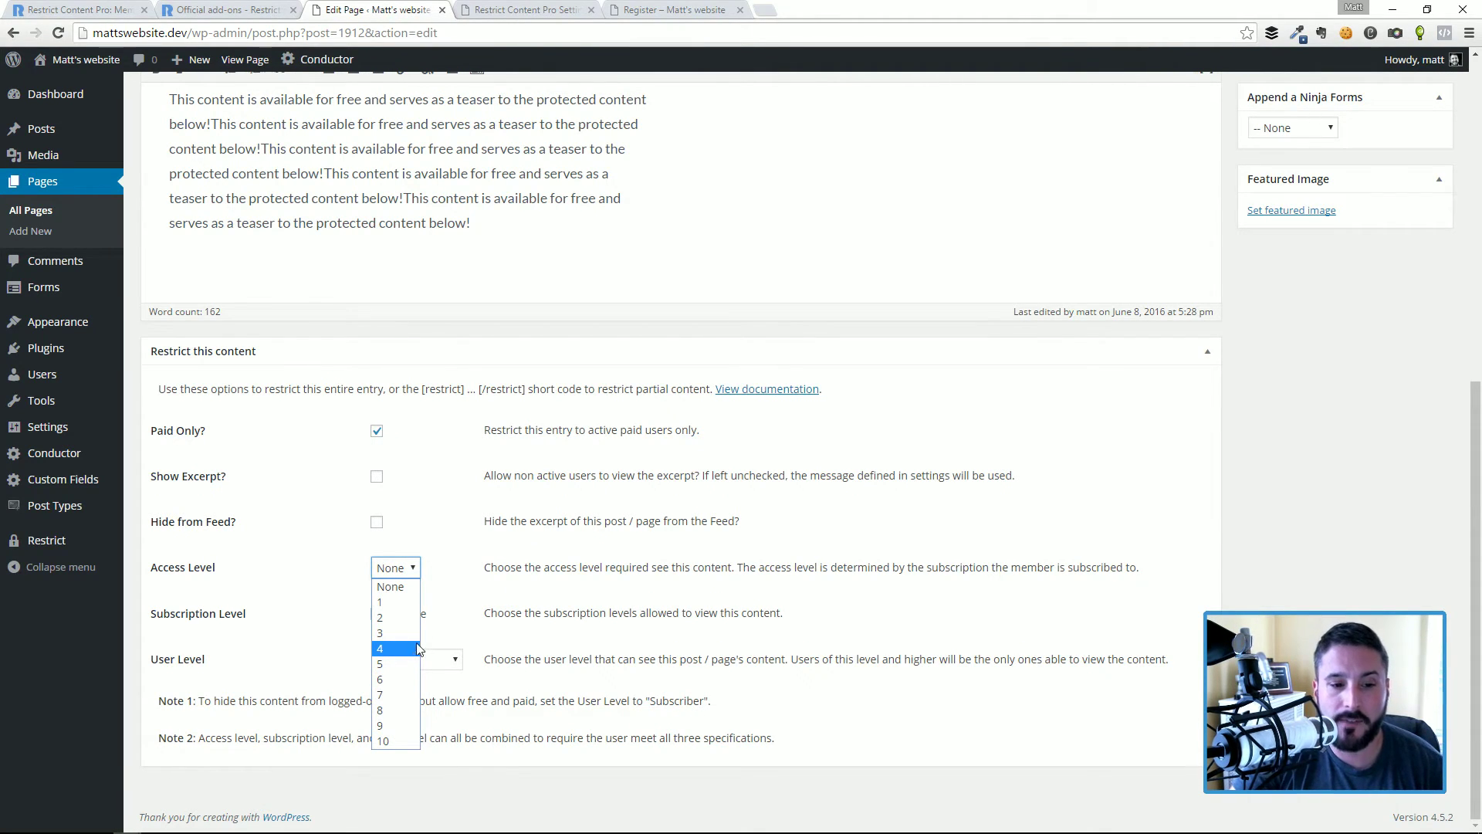
{"action": "left_click", "coordinate": [416, 569]}
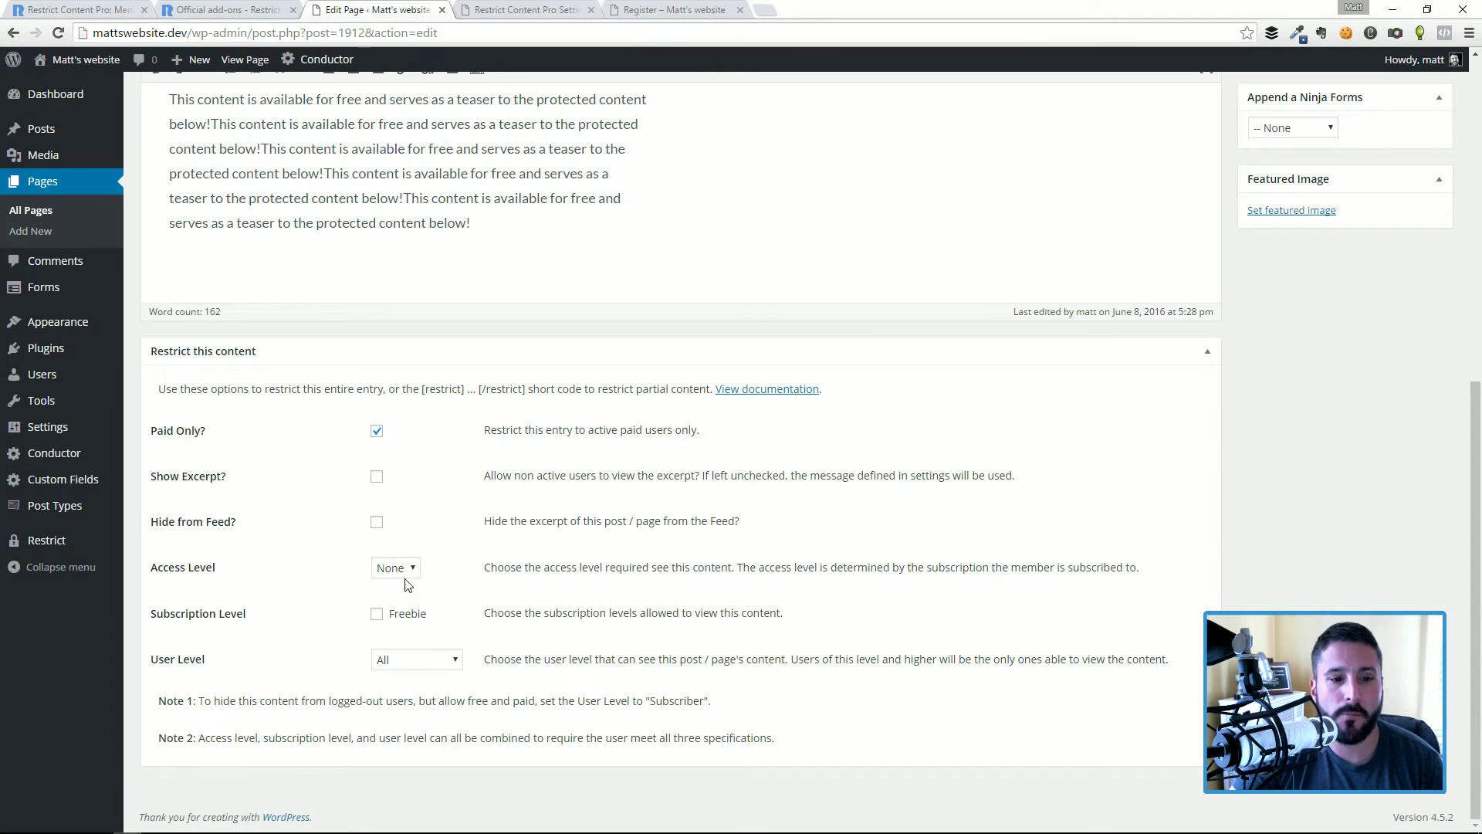
{"action": "left_click", "coordinate": [396, 614]}
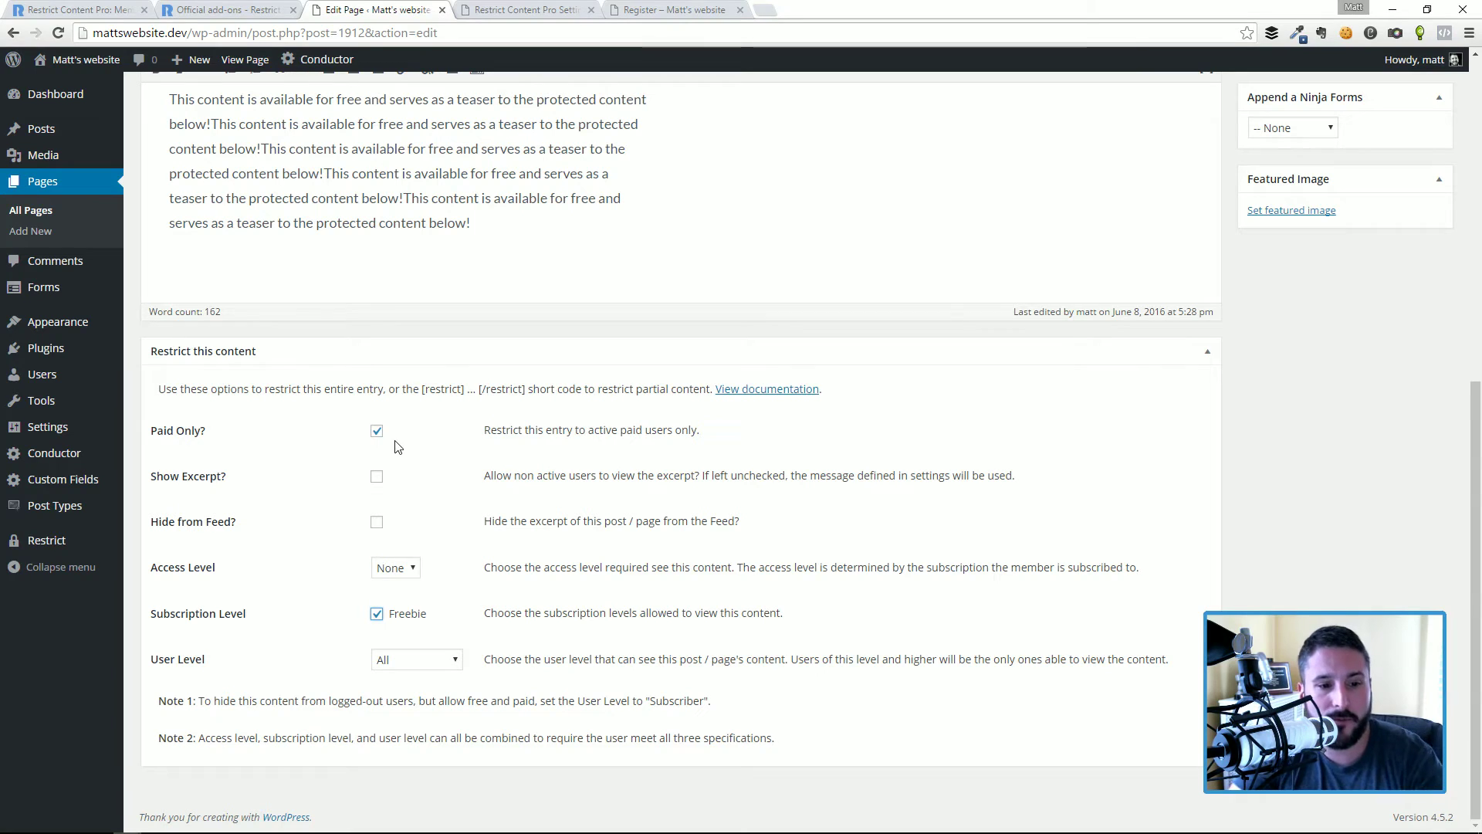
- Set the page's Access Level to 5, keeping User Level at All
{"action": "left_click", "coordinate": [395, 567]}
{"action": "left_click", "coordinate": [395, 584]}
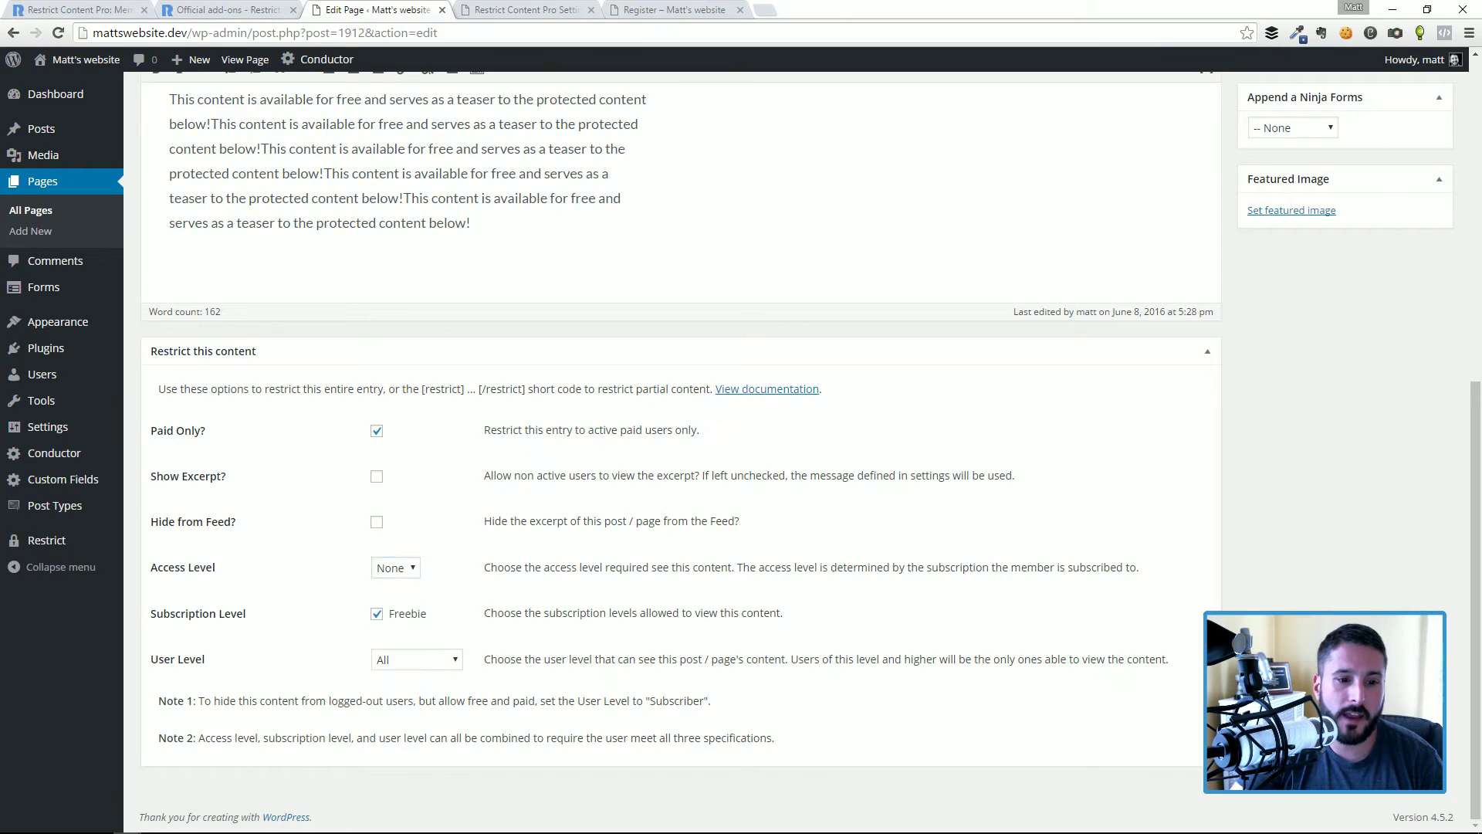
{"action": "left_click", "coordinate": [409, 569]}
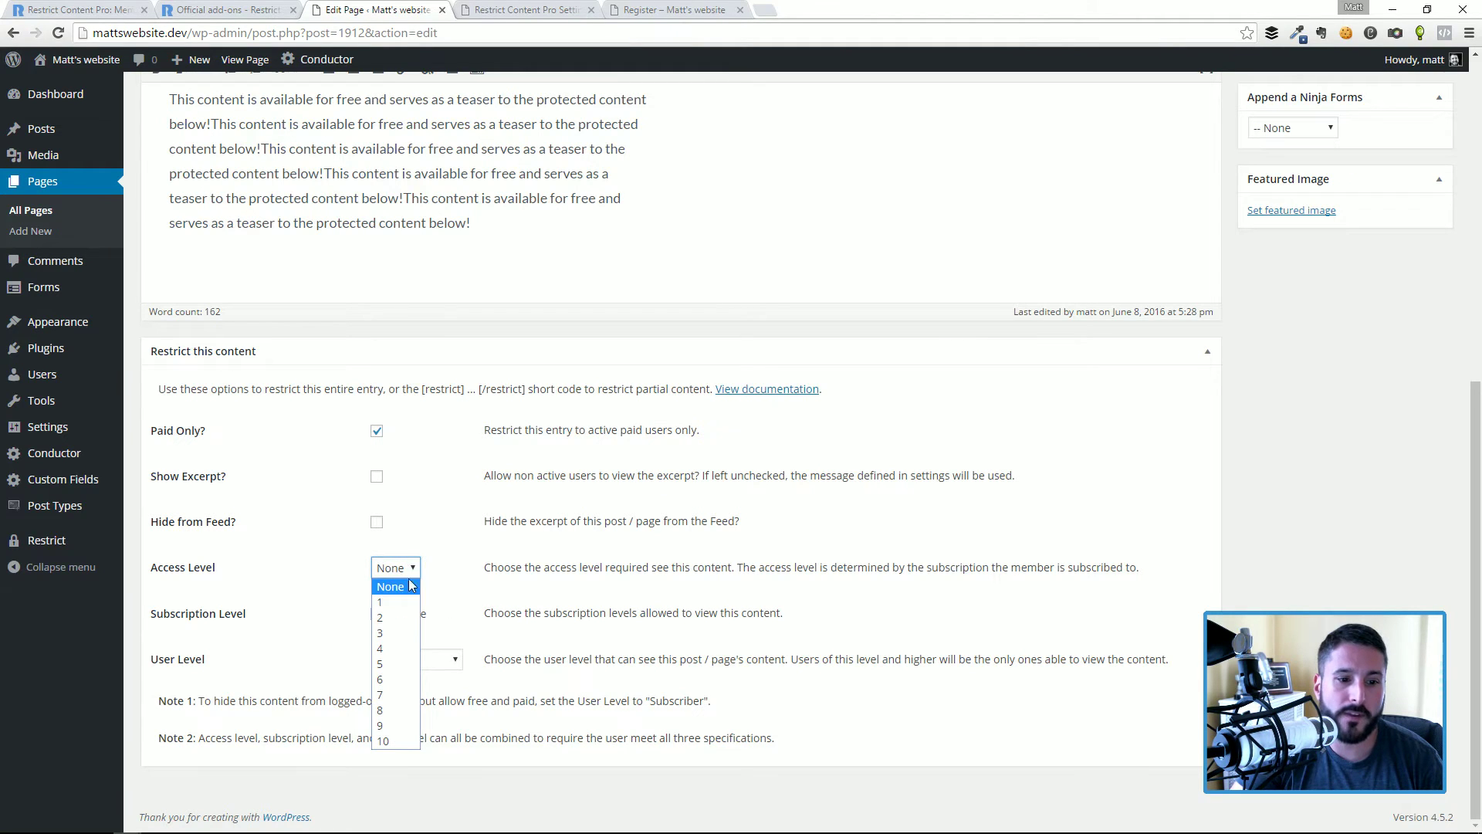
{"action": "left_click", "coordinate": [399, 666]}
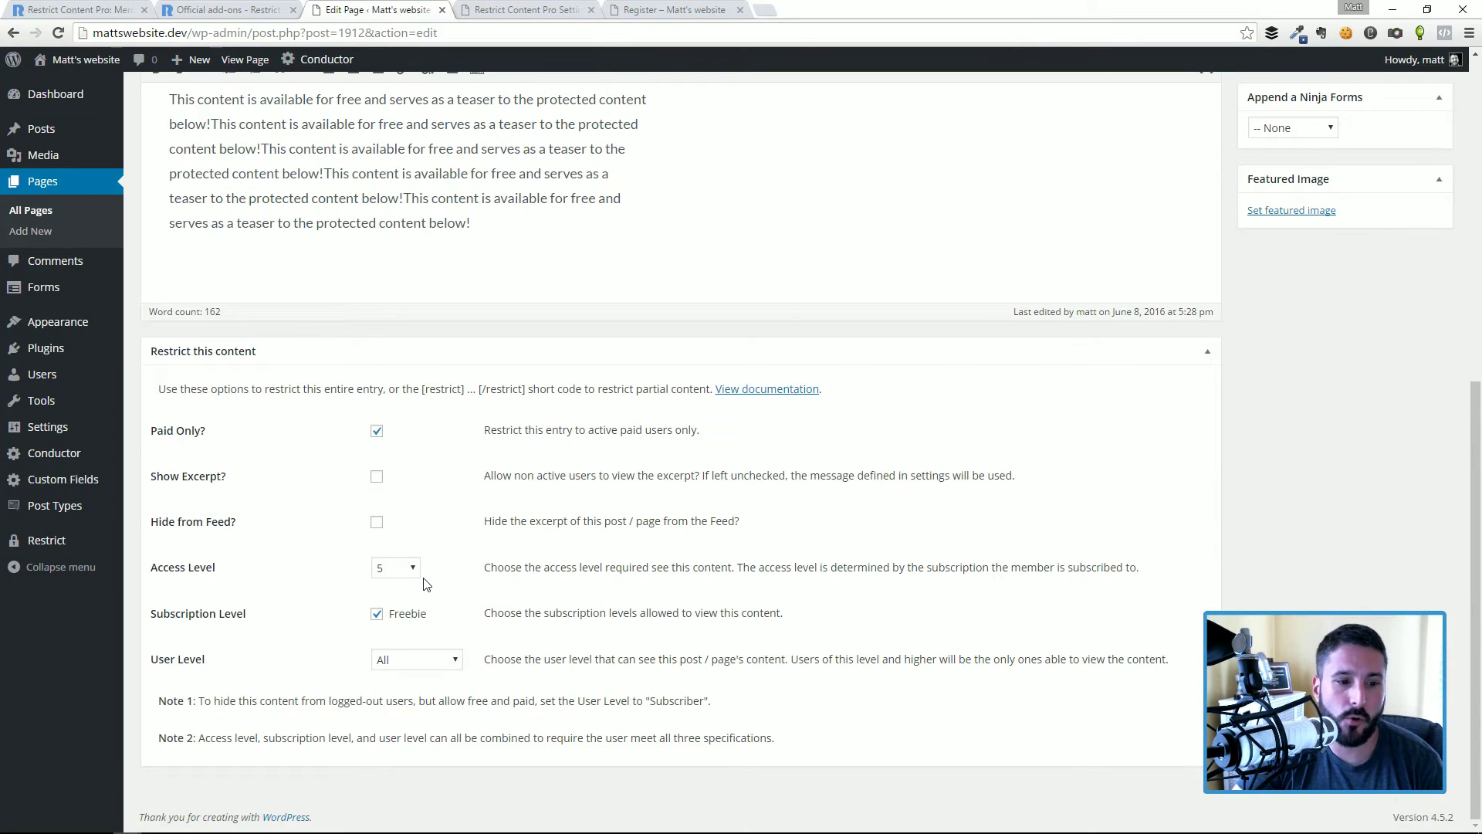
{"action": "left_click", "coordinate": [454, 662]}
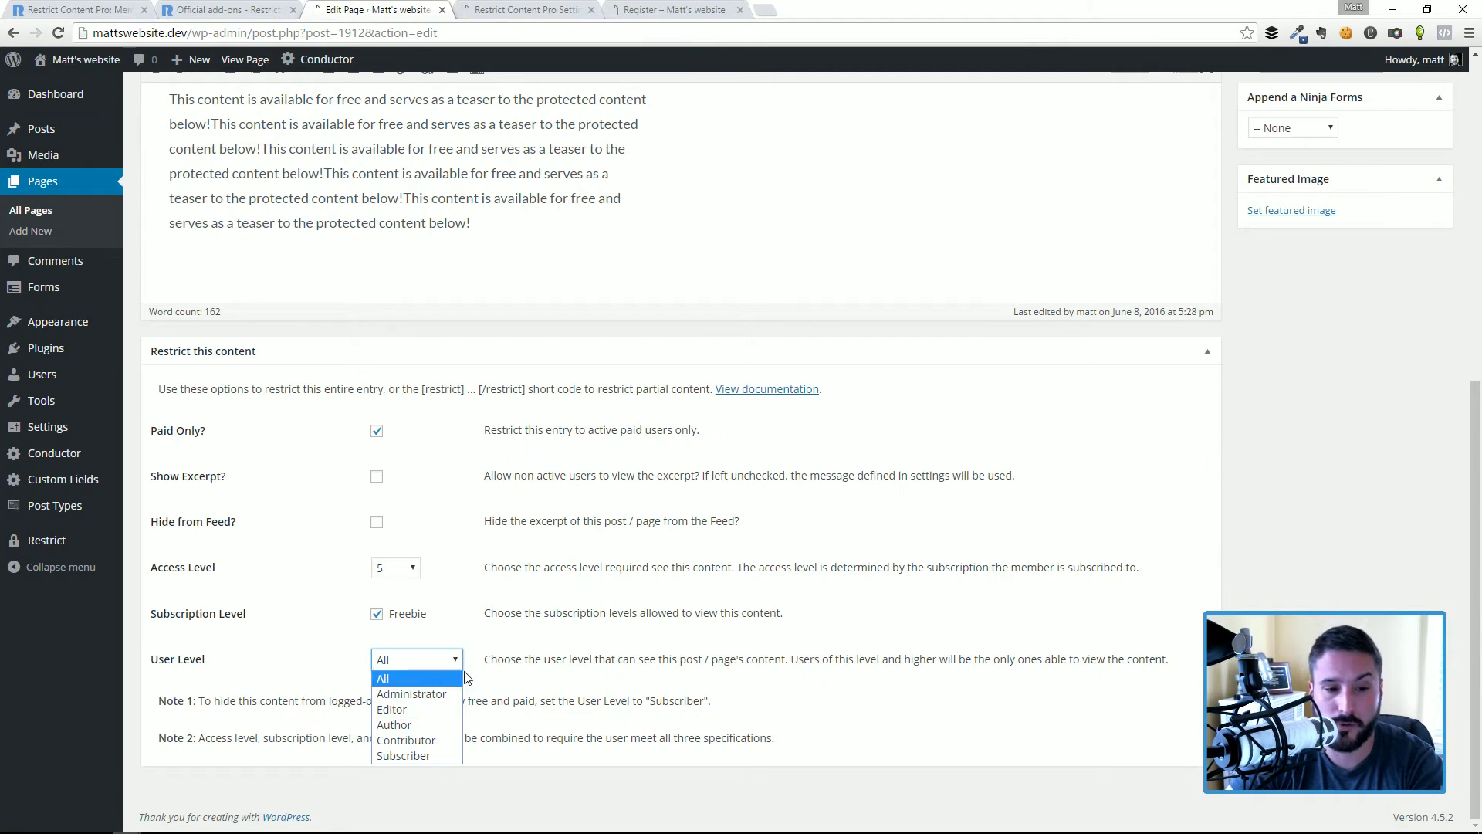
{"action": "left_click", "coordinate": [386, 678]}
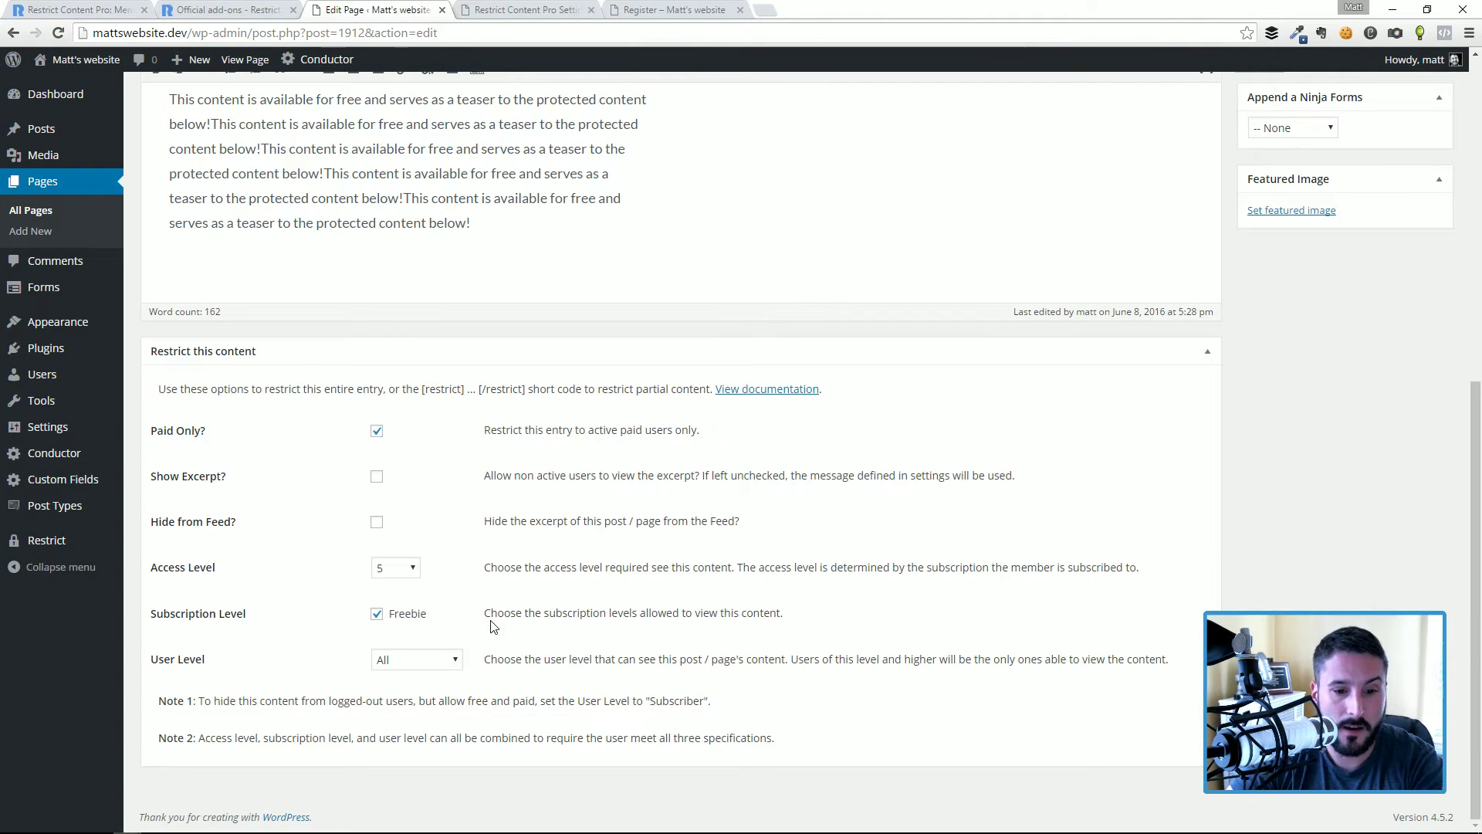
{"action": "scroll", "coordinate": [506, 626], "scroll_direction": "up", "scroll_amount": 5}
{"action": "scroll", "coordinate": [511, 614], "scroll_direction": "down", "scroll_amount": 6}
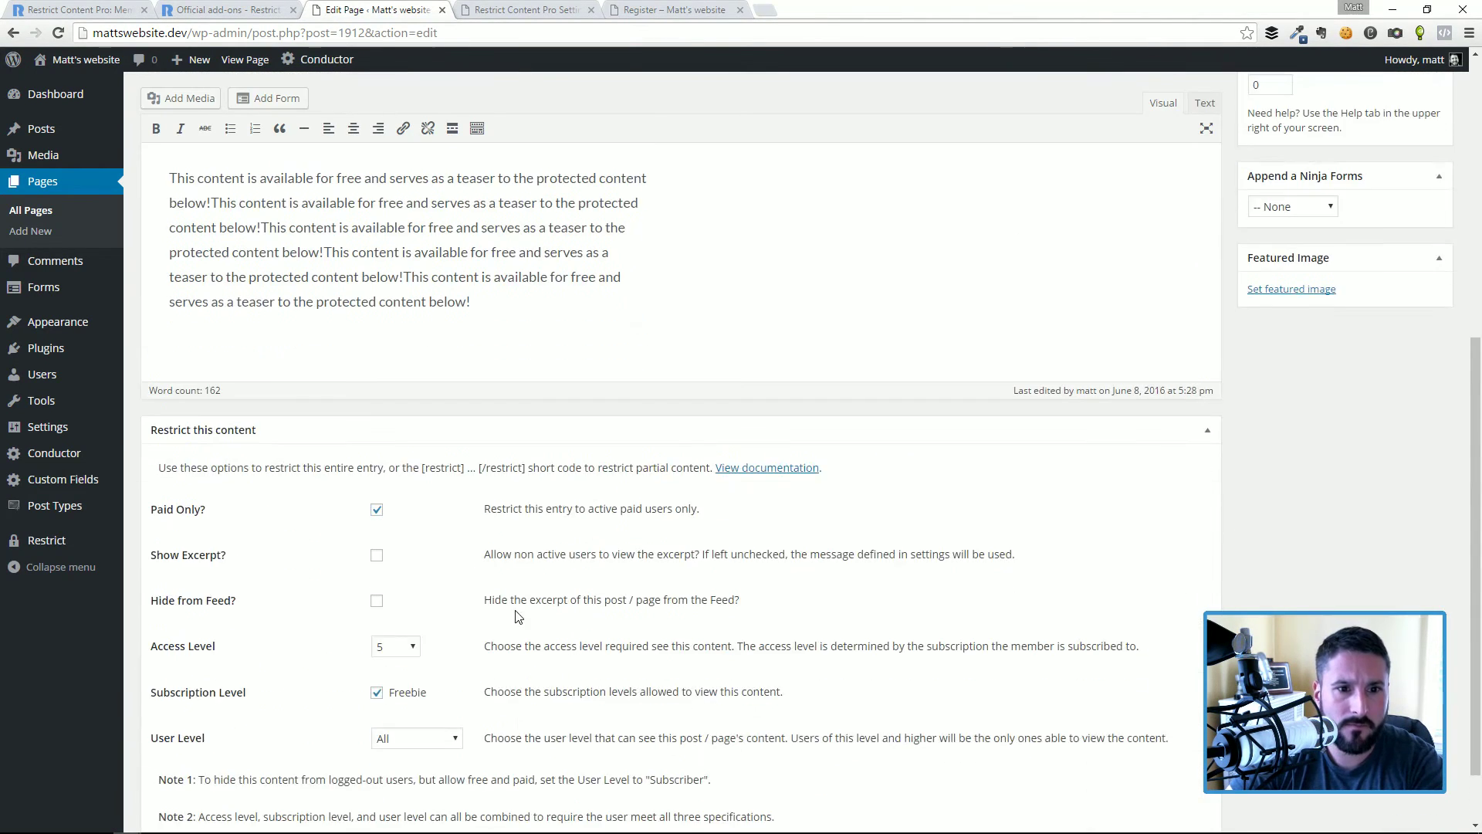
{"action": "scroll", "coordinate": [521, 587], "scroll_direction": "up", "scroll_amount": 5}
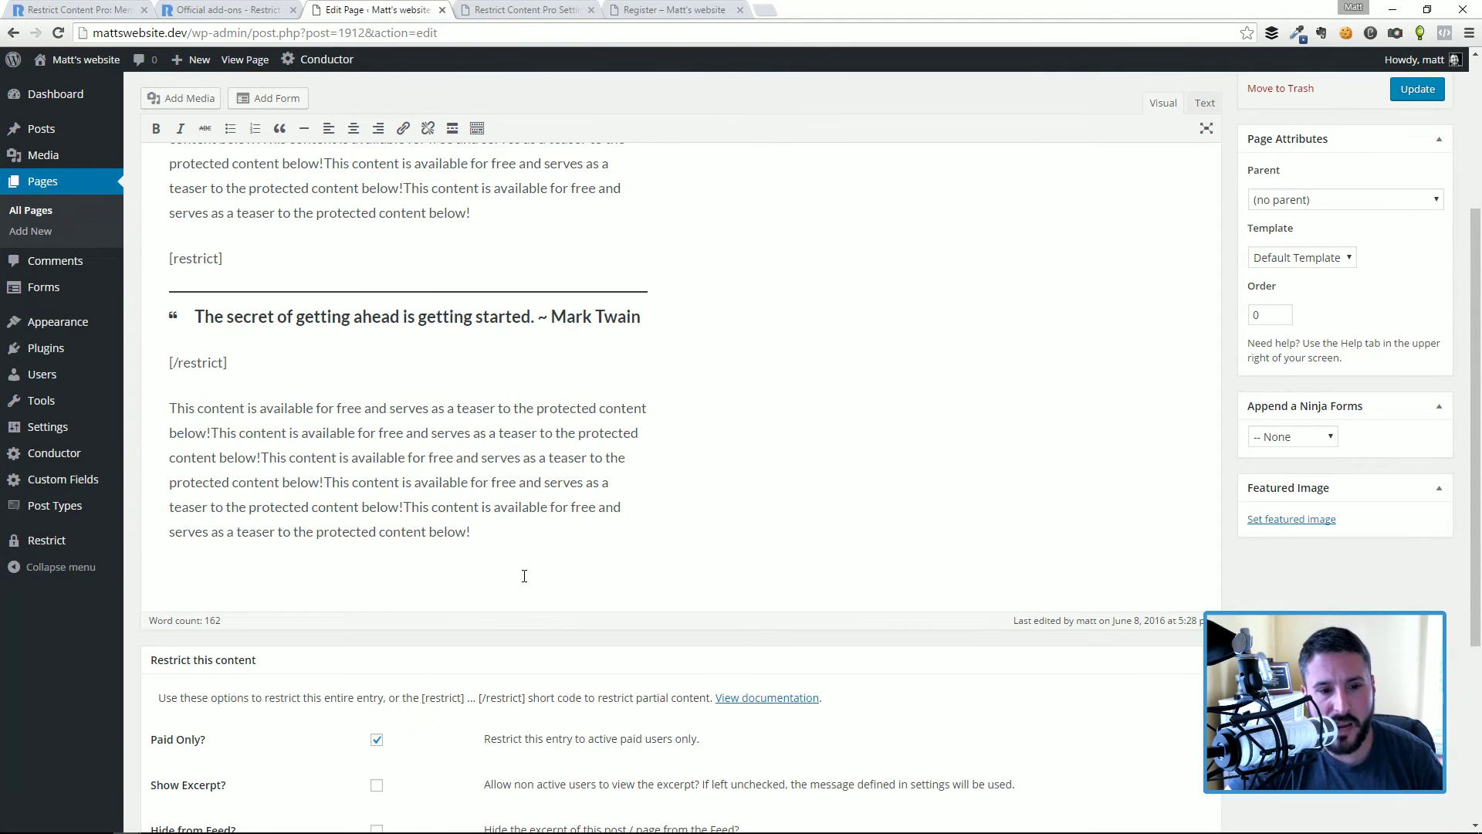
{"action": "scroll", "coordinate": [494, 535], "scroll_direction": "up", "scroll_amount": 1}
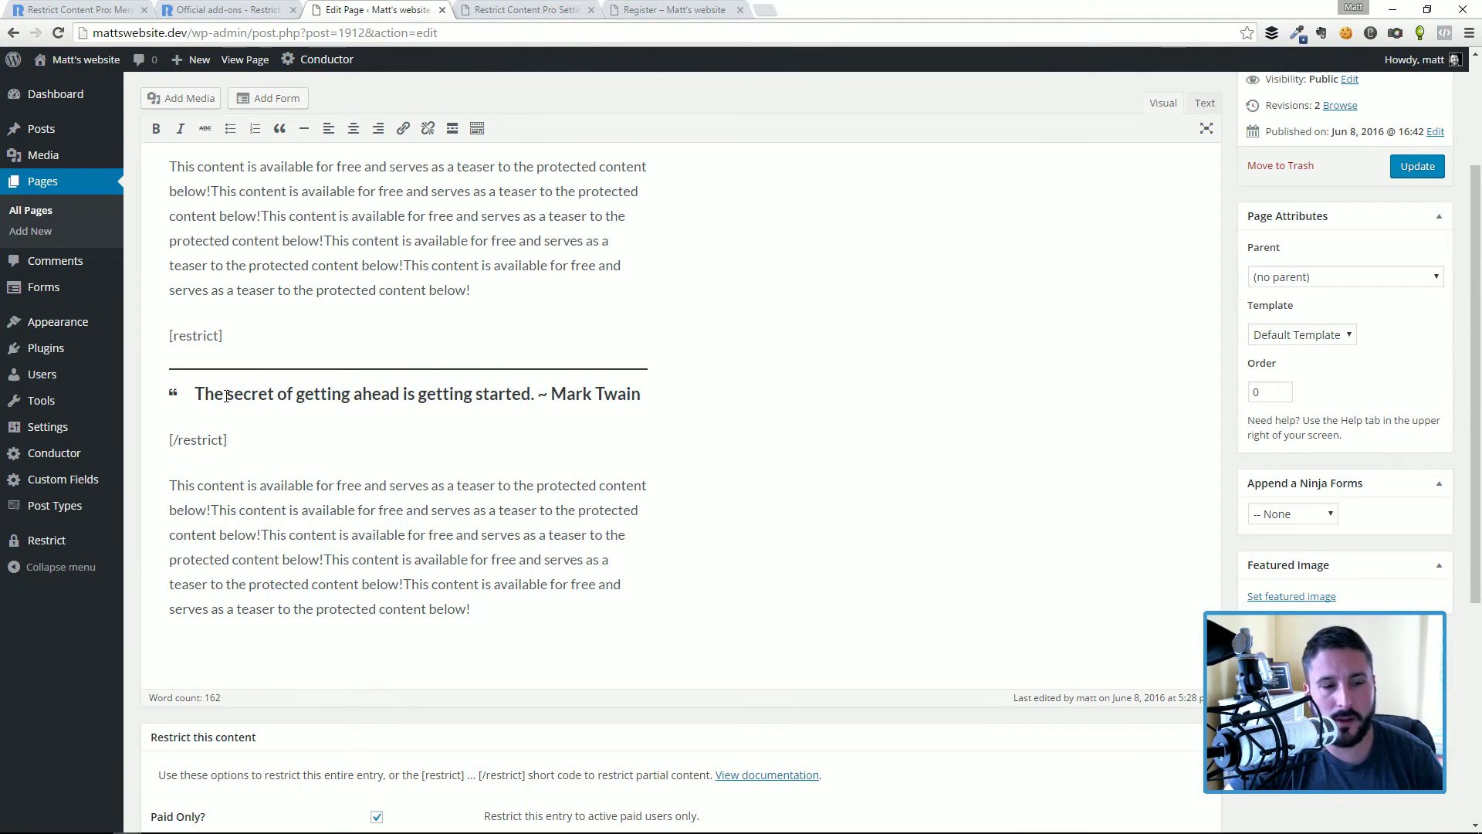
{"action": "scroll", "coordinate": [359, 503], "scroll_direction": "down", "scroll_amount": 4}
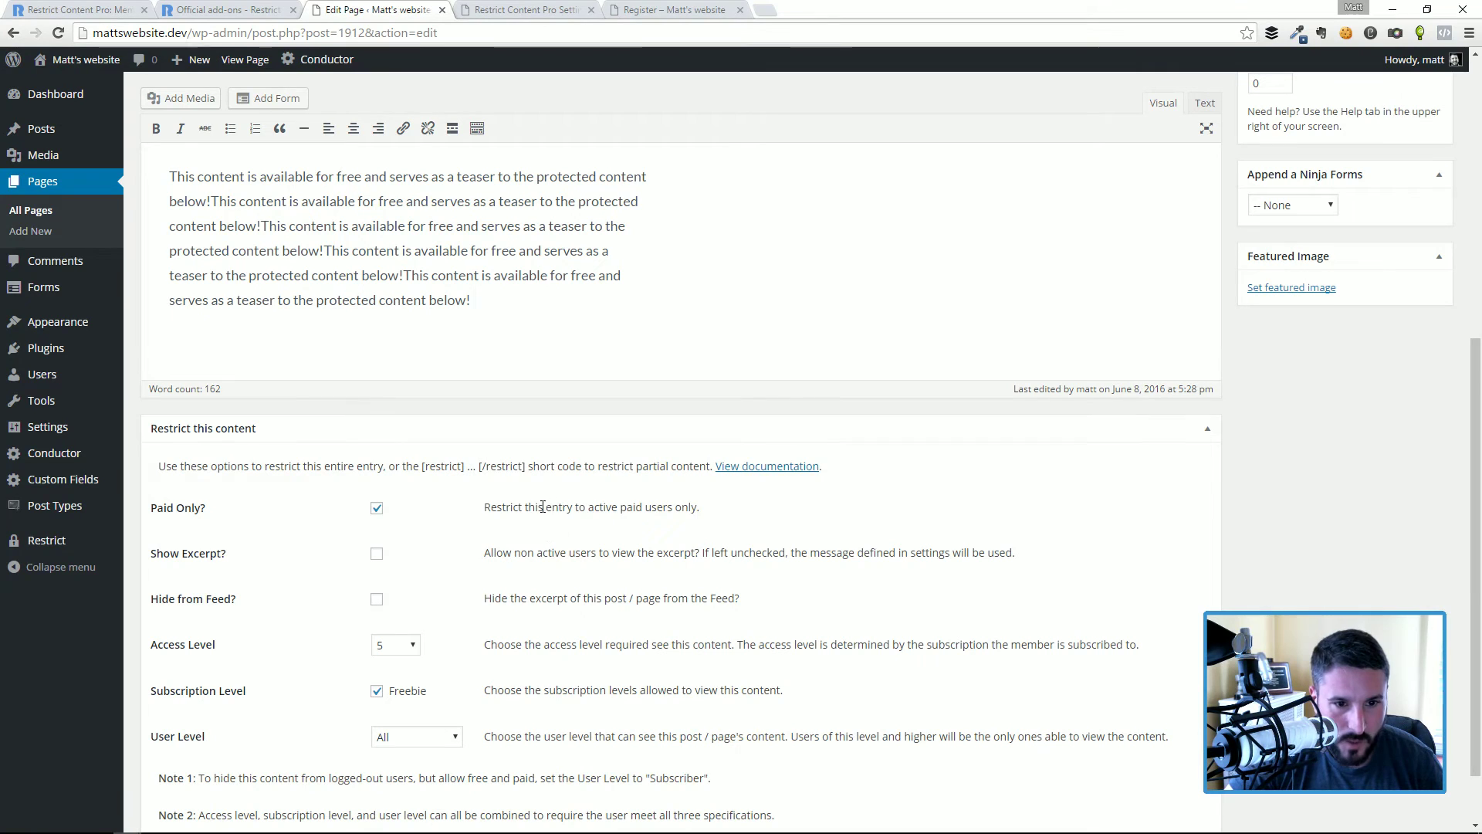
{"action": "right_click", "coordinate": [745, 470]}
- Open the Restricting Post and Page Content docs in a new tab and review the [restrict] shortcode examples
{"action": "left_click", "coordinate": [803, 481]}
{"action": "left_click", "coordinate": [525, 9]}
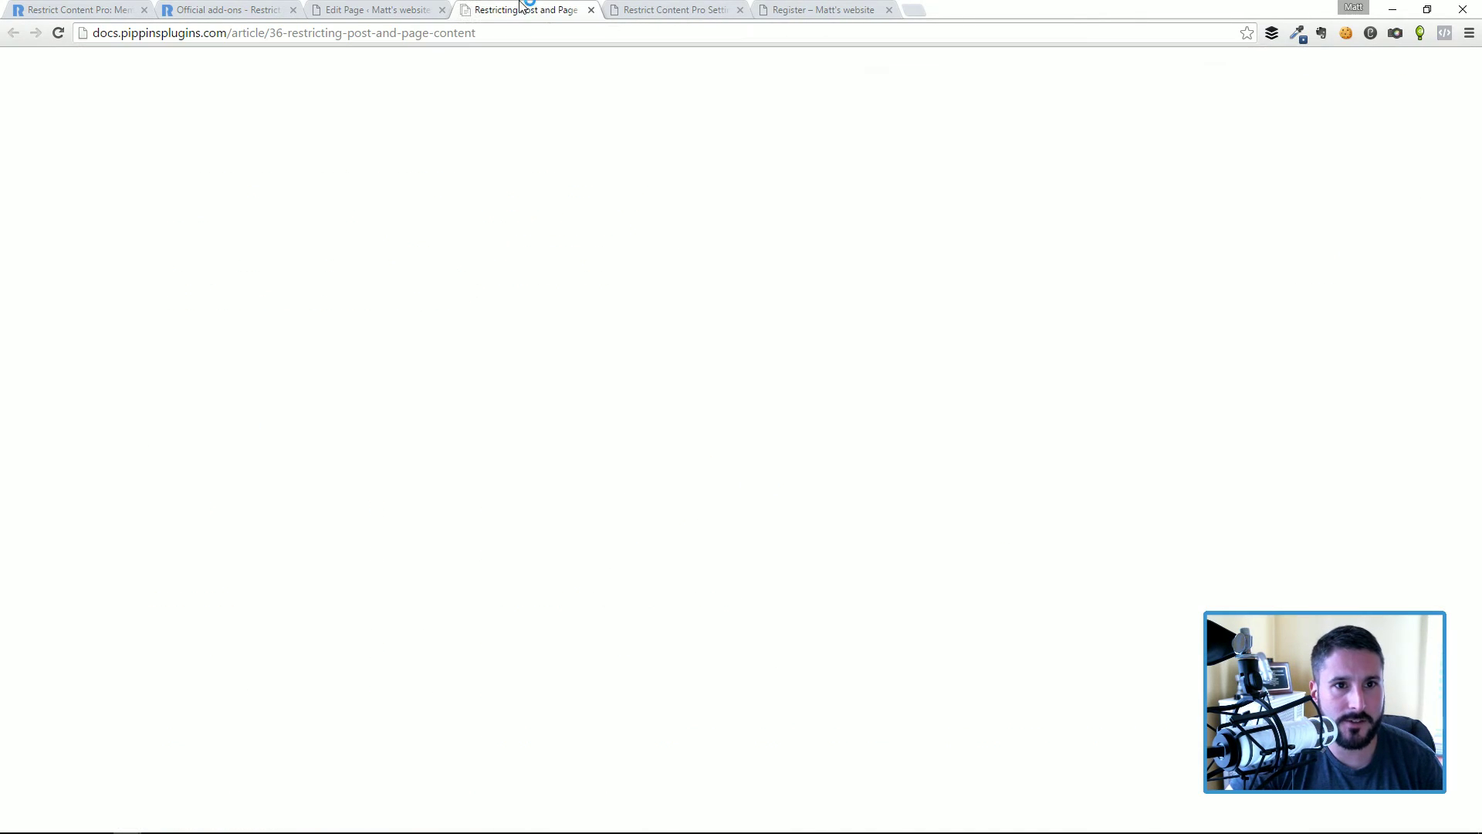
{"action": "scroll", "coordinate": [724, 469], "scroll_direction": "down", "scroll_amount": 12}
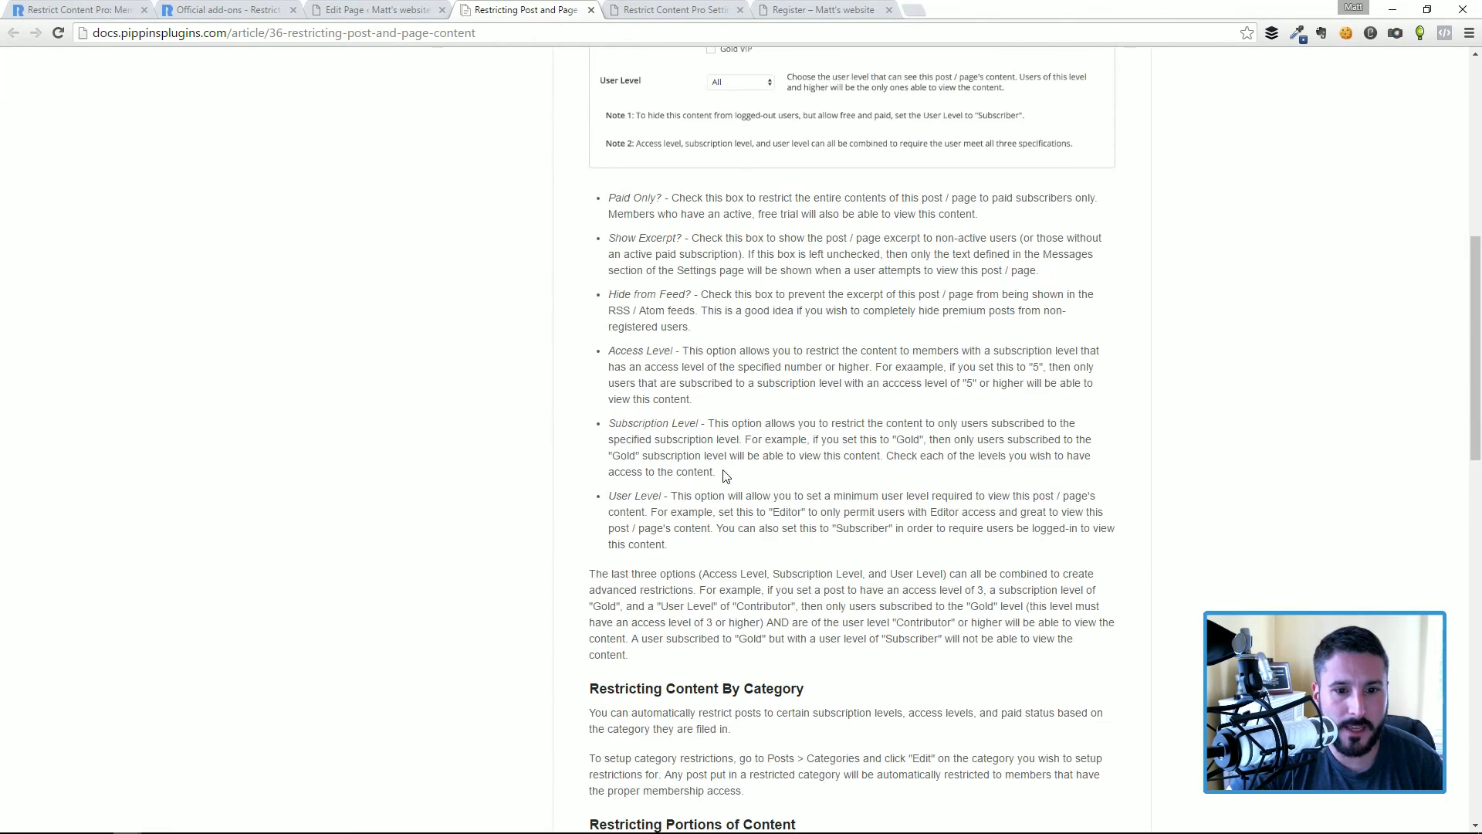
{"action": "scroll", "coordinate": [724, 468], "scroll_direction": "down", "scroll_amount": 4}
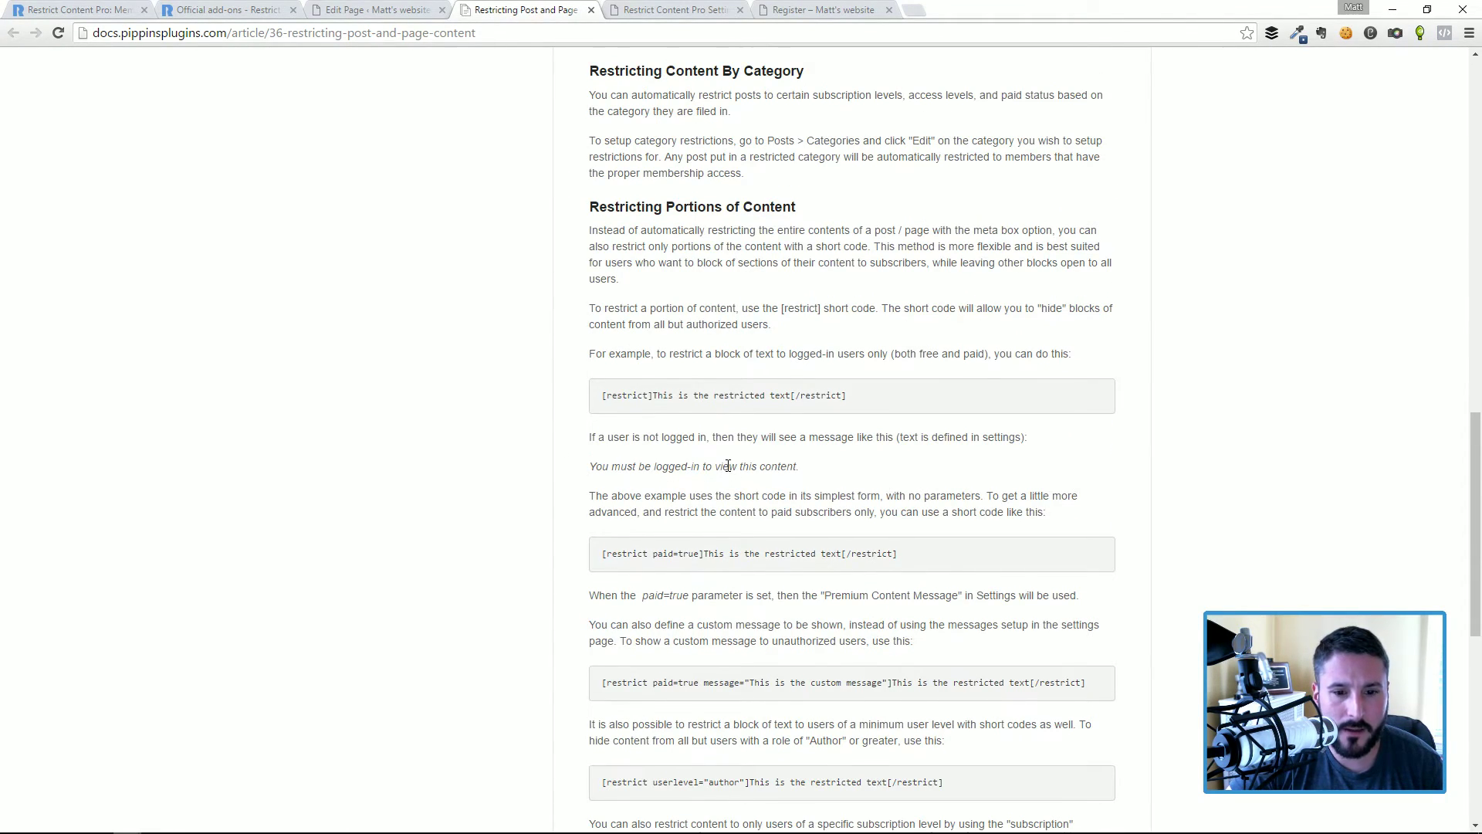
{"action": "scroll", "coordinate": [728, 465], "scroll_direction": "down", "scroll_amount": 5}
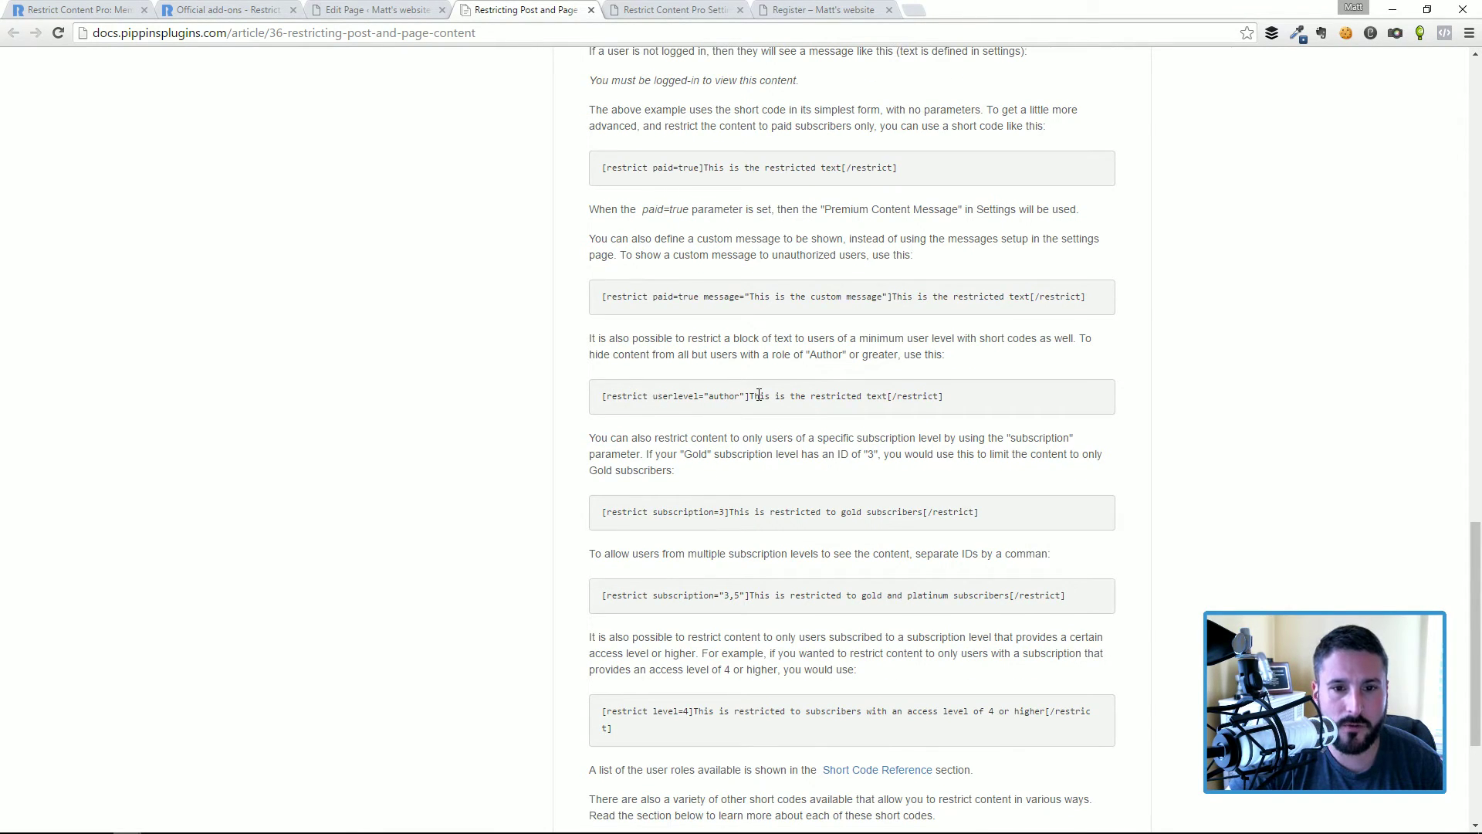
{"action": "left_click_drag", "start_coordinate": [760, 394], "coordinate": [946, 396]}
{"action": "left_click", "coordinate": [612, 395]}
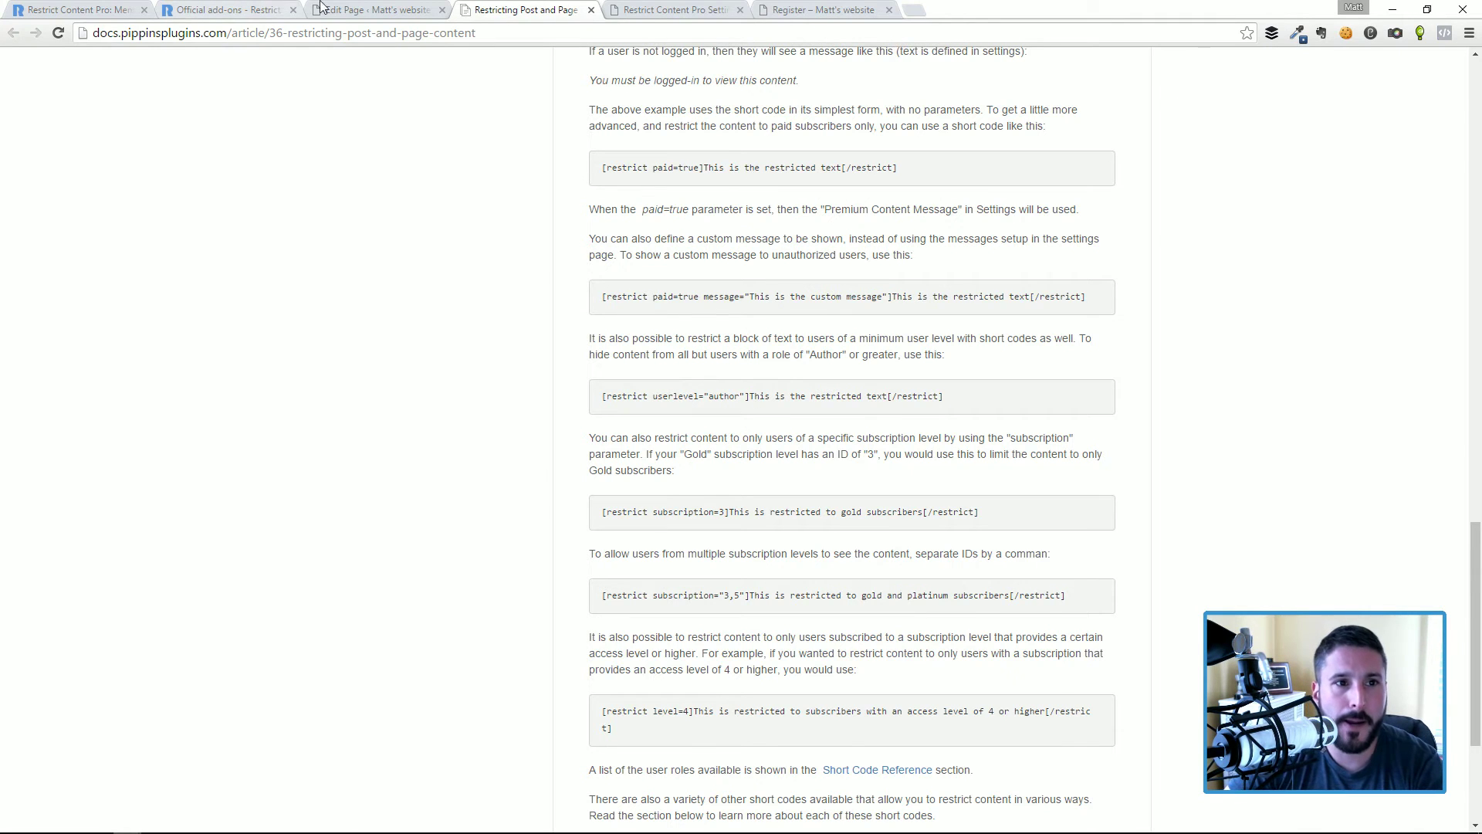
{"action": "key", "text": "ctrl+shift+Tab"}
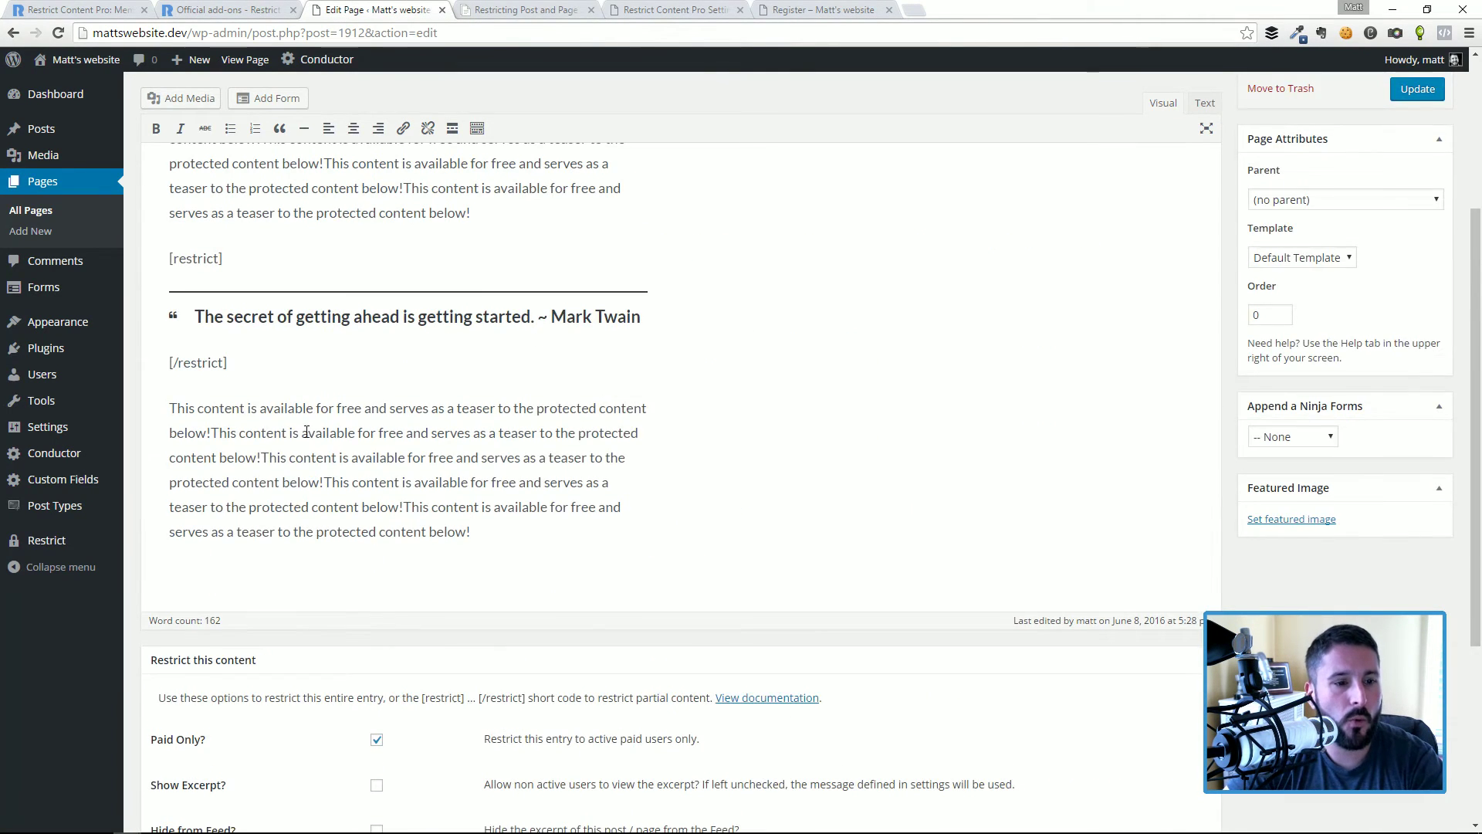
{"action": "scroll", "coordinate": [308, 430], "scroll_direction": "up", "scroll_amount": 5}
{"action": "left_click", "coordinate": [279, 526]}
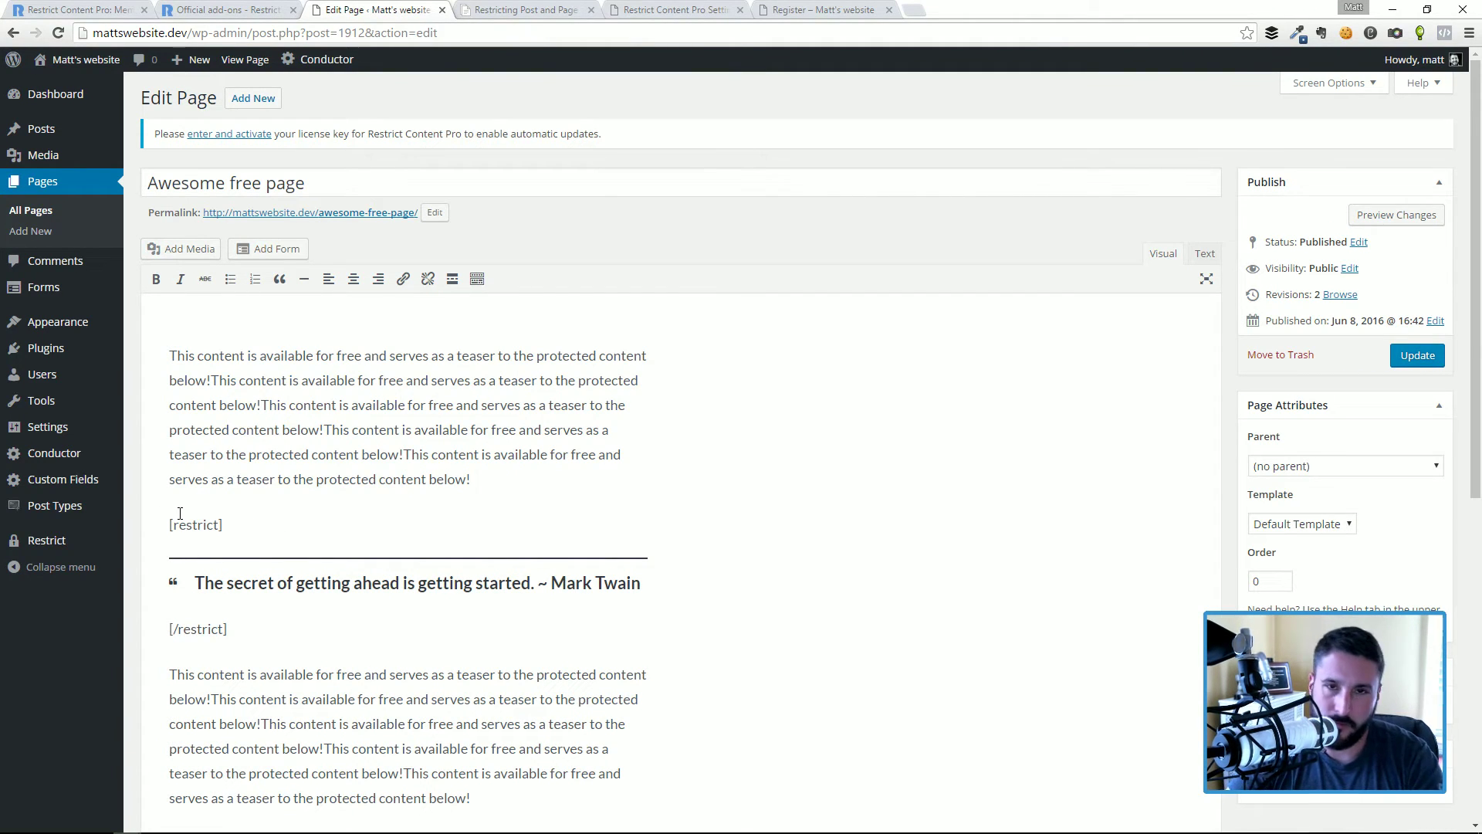
{"action": "scroll", "coordinate": [342, 543], "scroll_direction": "down", "scroll_amount": 7}
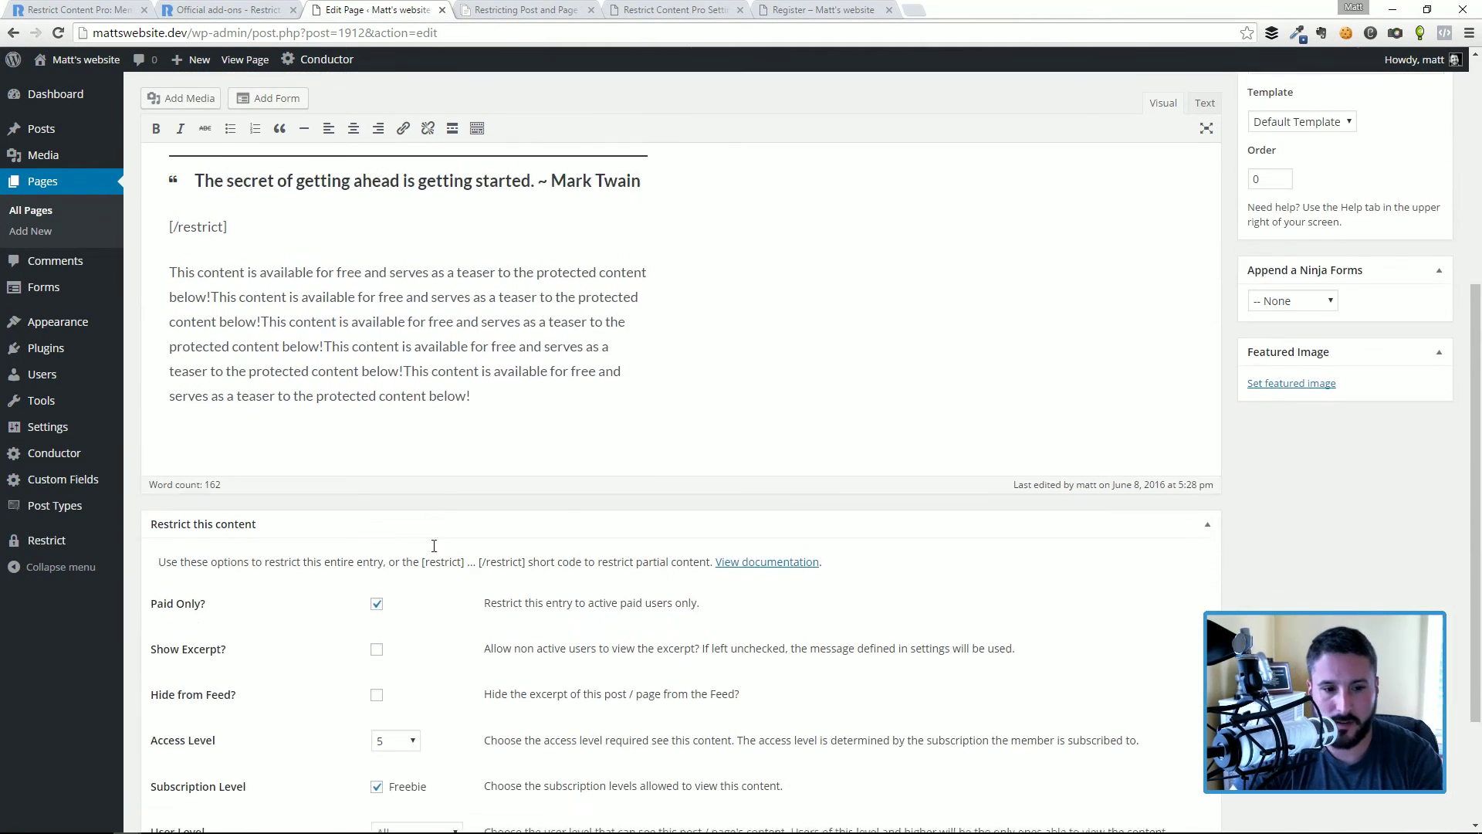
{"action": "scroll", "coordinate": [642, 463], "scroll_direction": "up", "scroll_amount": 3}
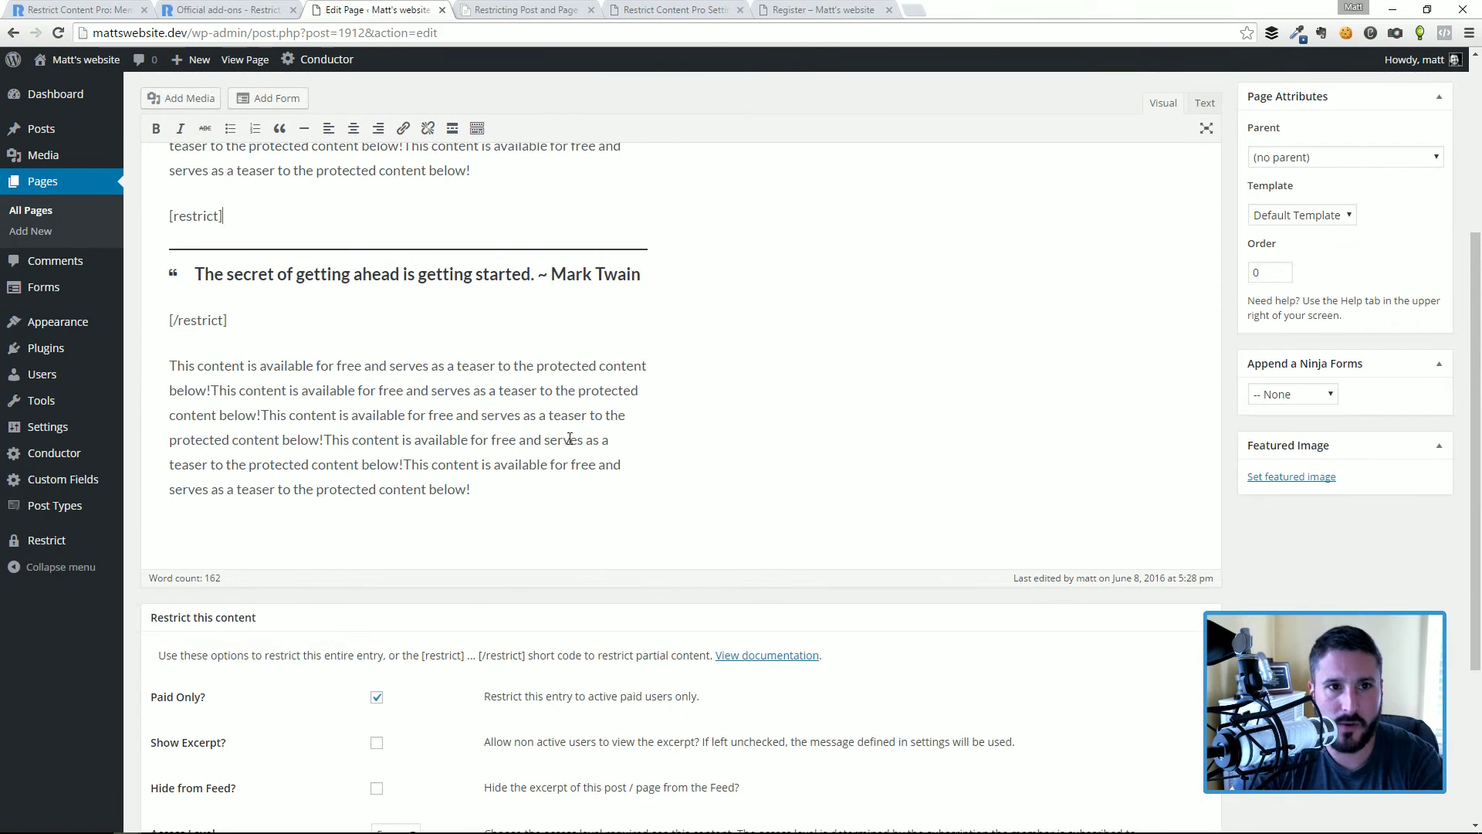
{"action": "scroll", "coordinate": [643, 463], "scroll_direction": "up", "scroll_amount": 3}
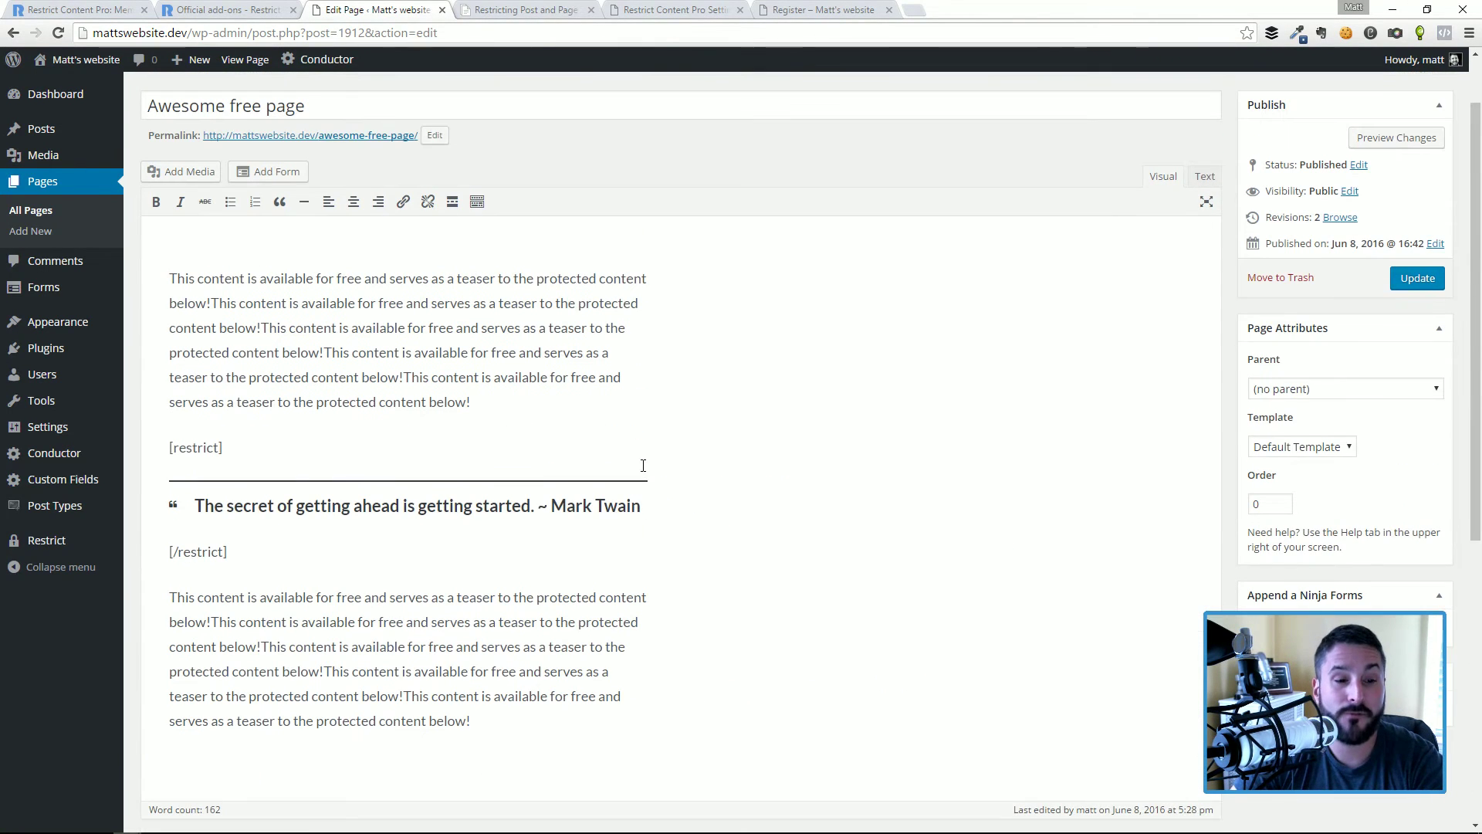
{"action": "left_click", "coordinate": [510, 13]}
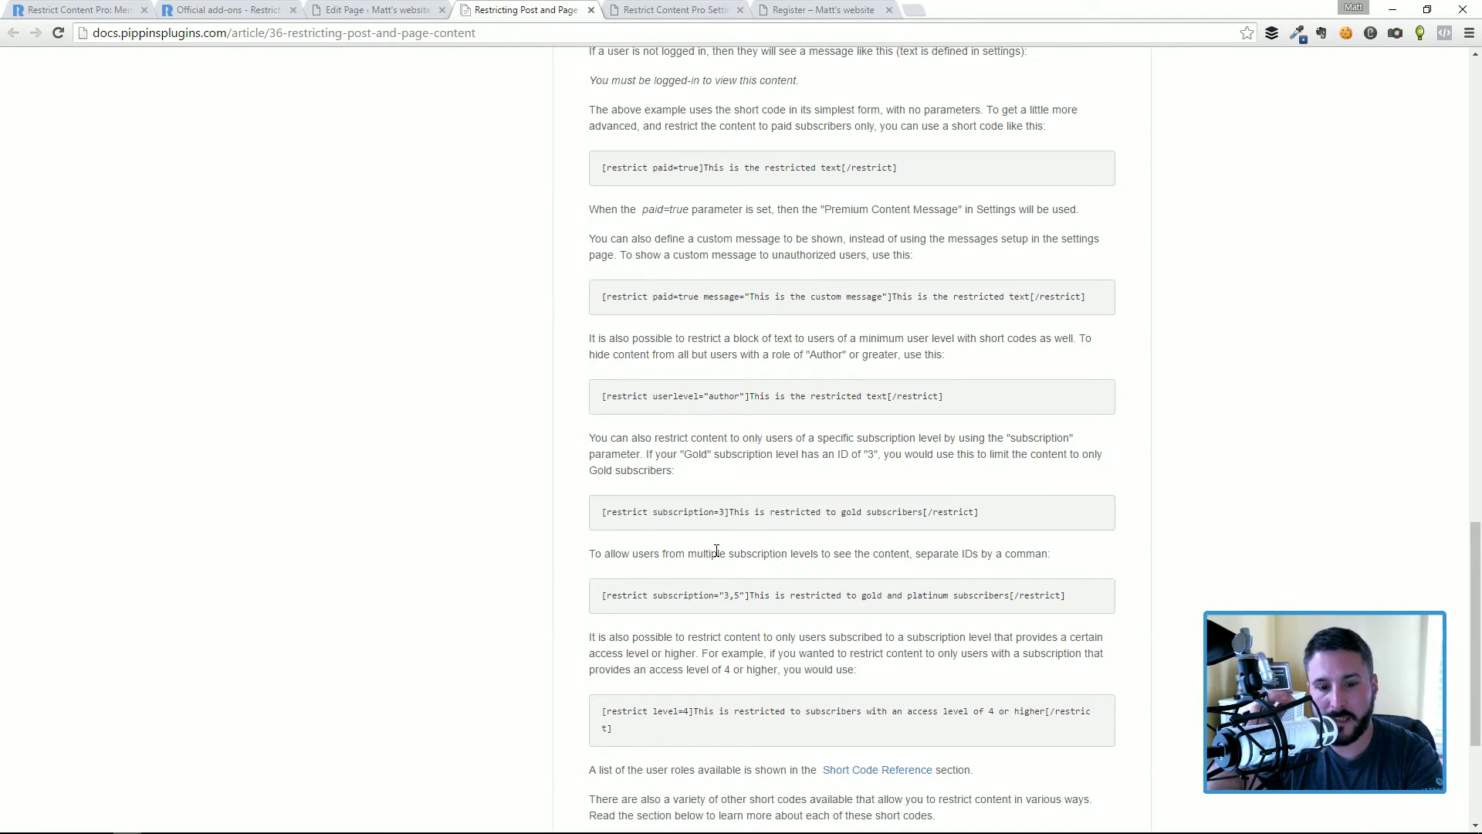
{"action": "left_click", "coordinate": [398, 8]}
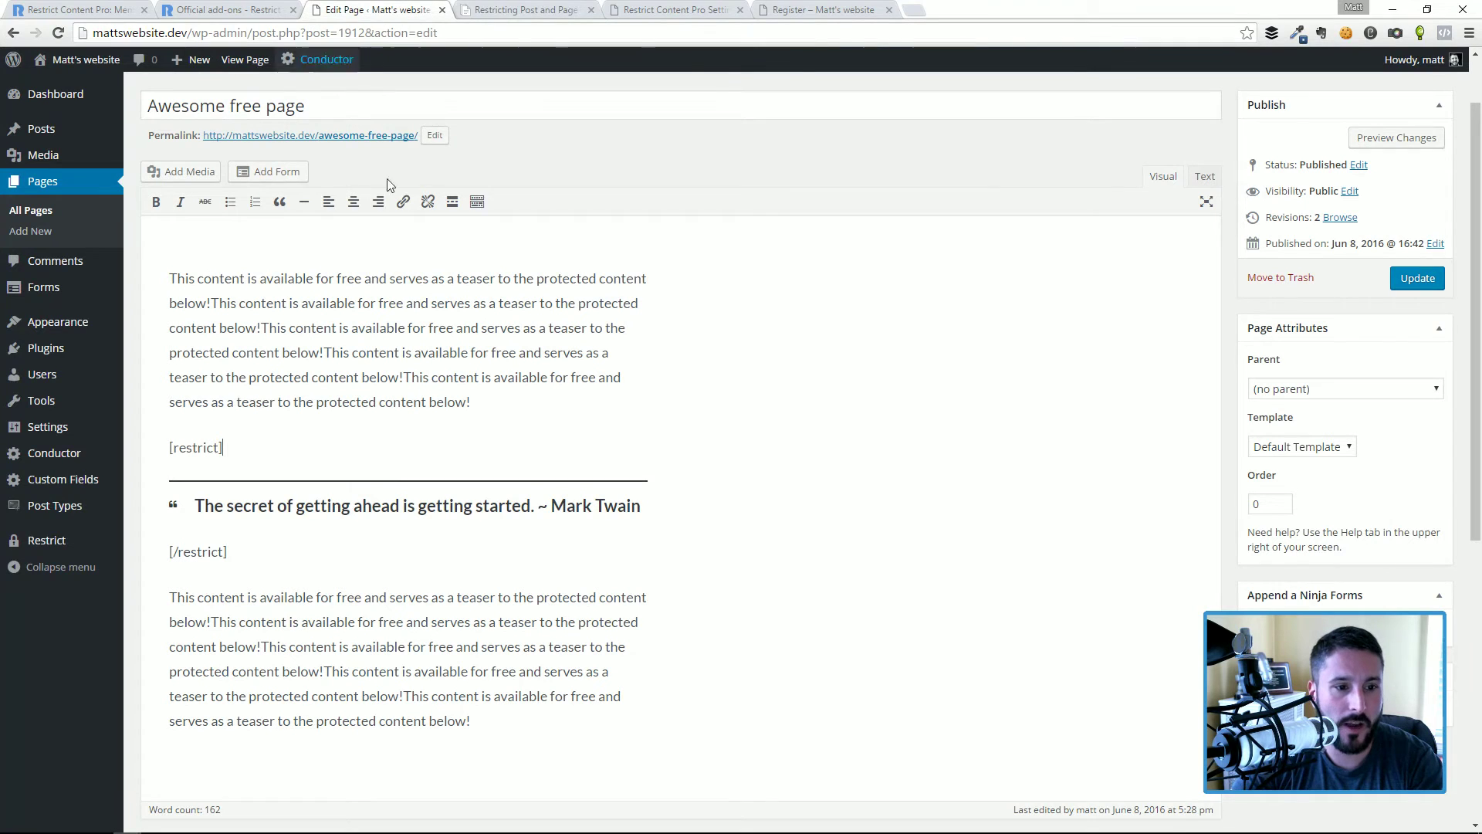
- Copy [restrict subscription=3] from the docs and paste it over the opening [restrict] tag in Text view
{"action": "key", "text": "ctrl+Tab"}
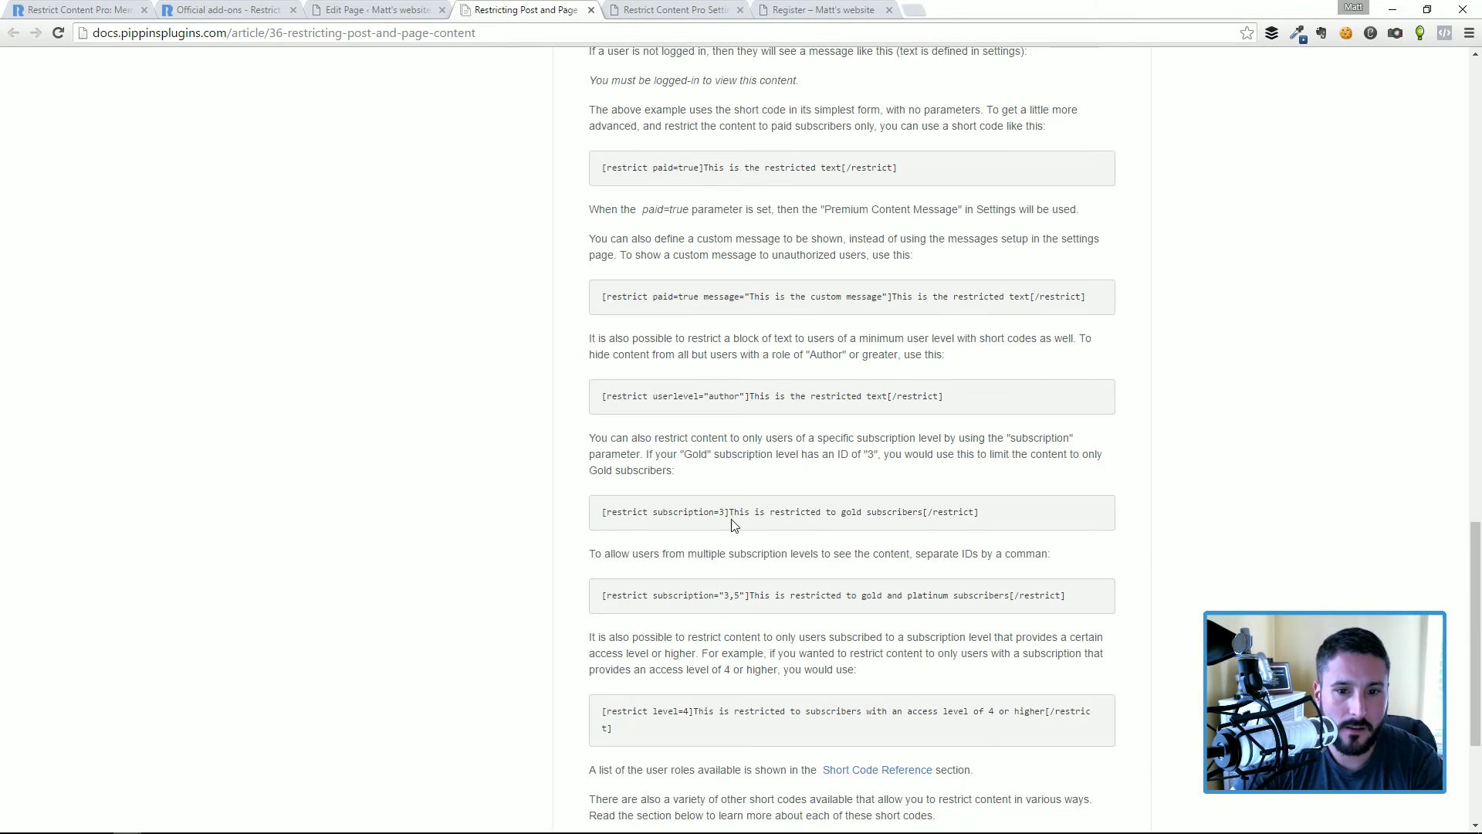
{"action": "left_click_drag", "start_coordinate": [730, 512], "coordinate": [601, 514]}
{"action": "key", "text": "ctrl+c"}
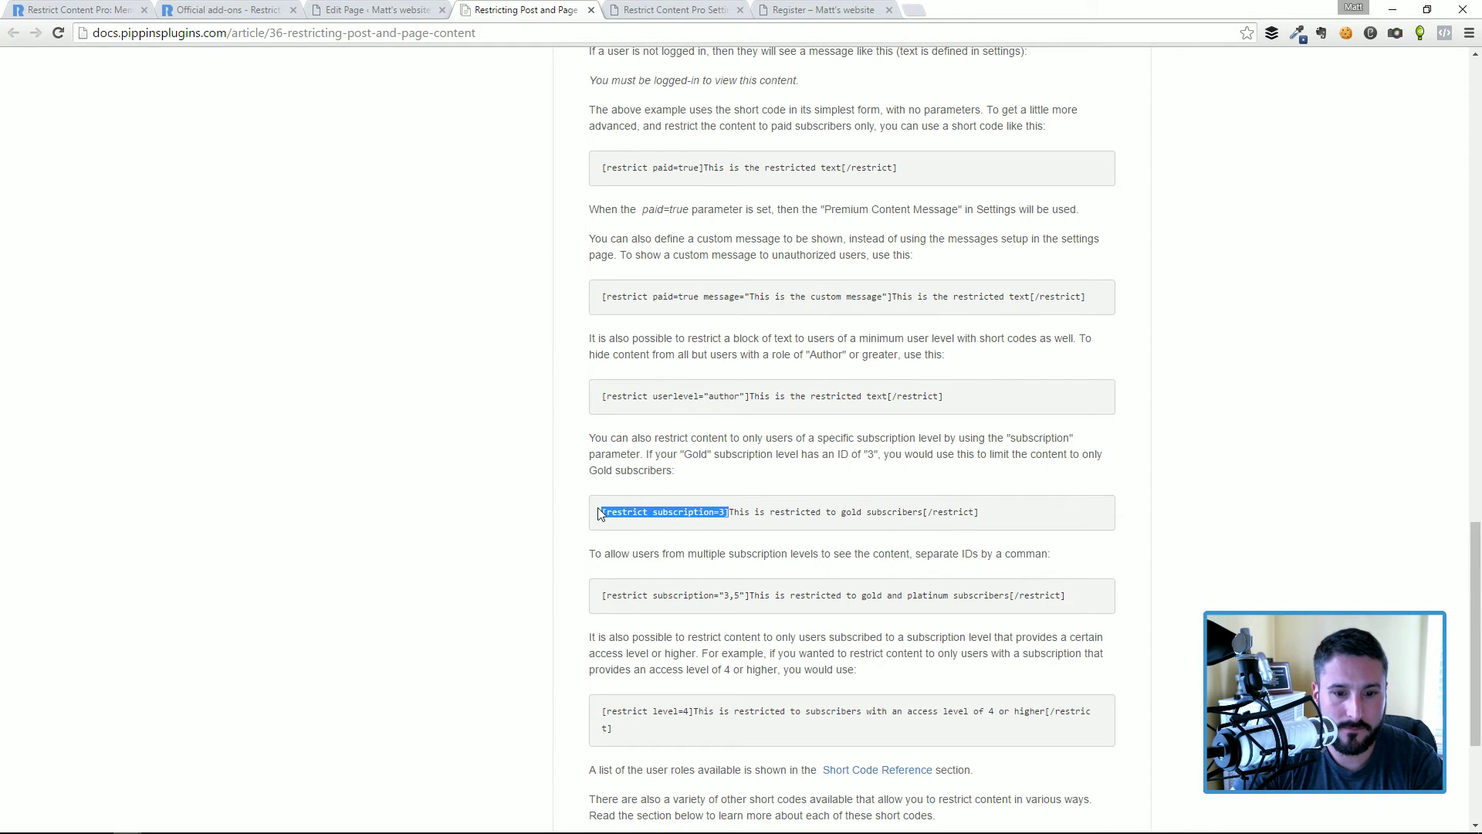
{"action": "left_click", "coordinate": [422, 7]}
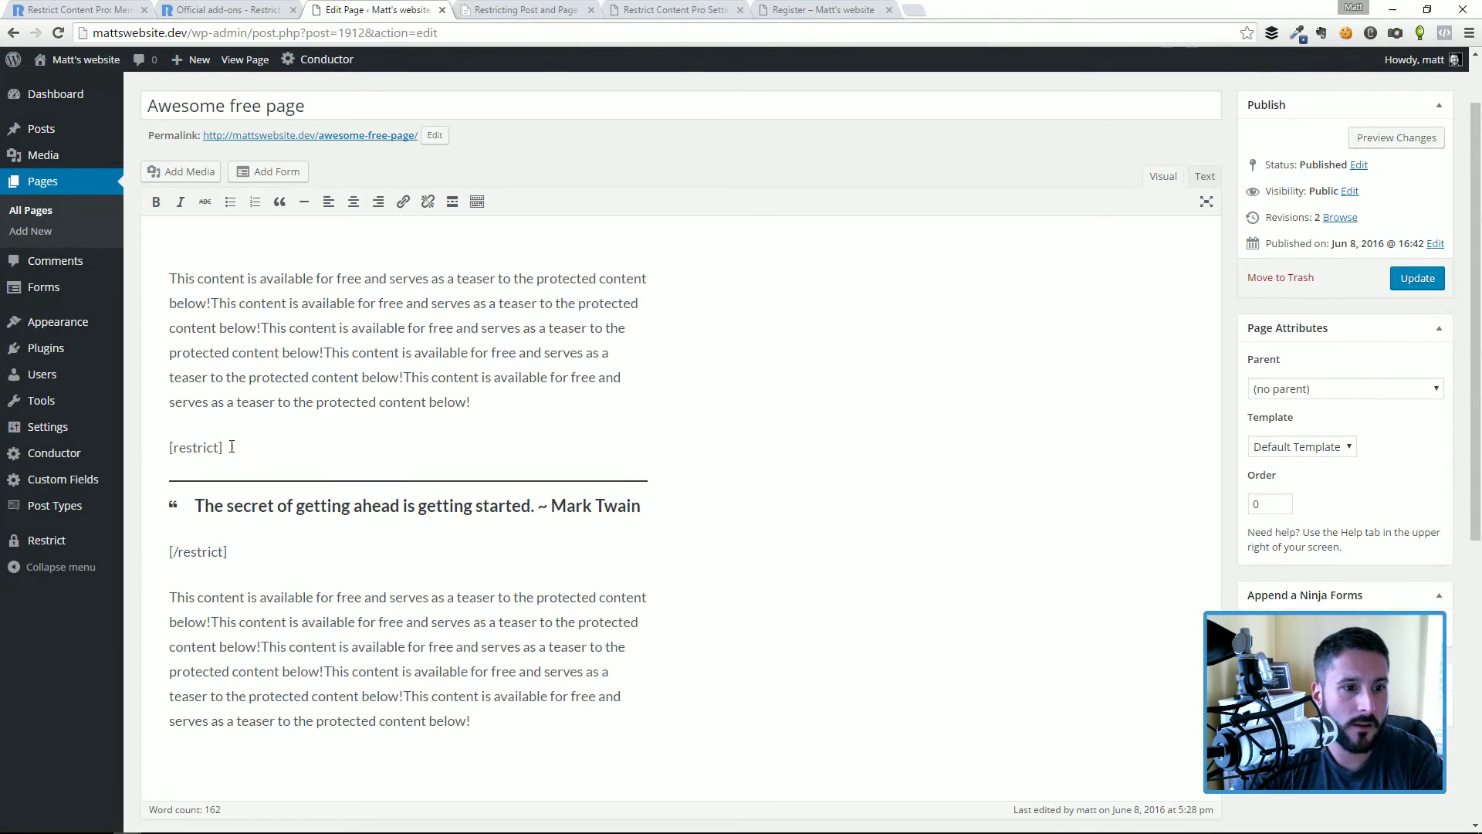
{"action": "left_click_drag", "start_coordinate": [231, 447], "coordinate": [168, 447]}
{"action": "key", "text": "ctrl+v"}
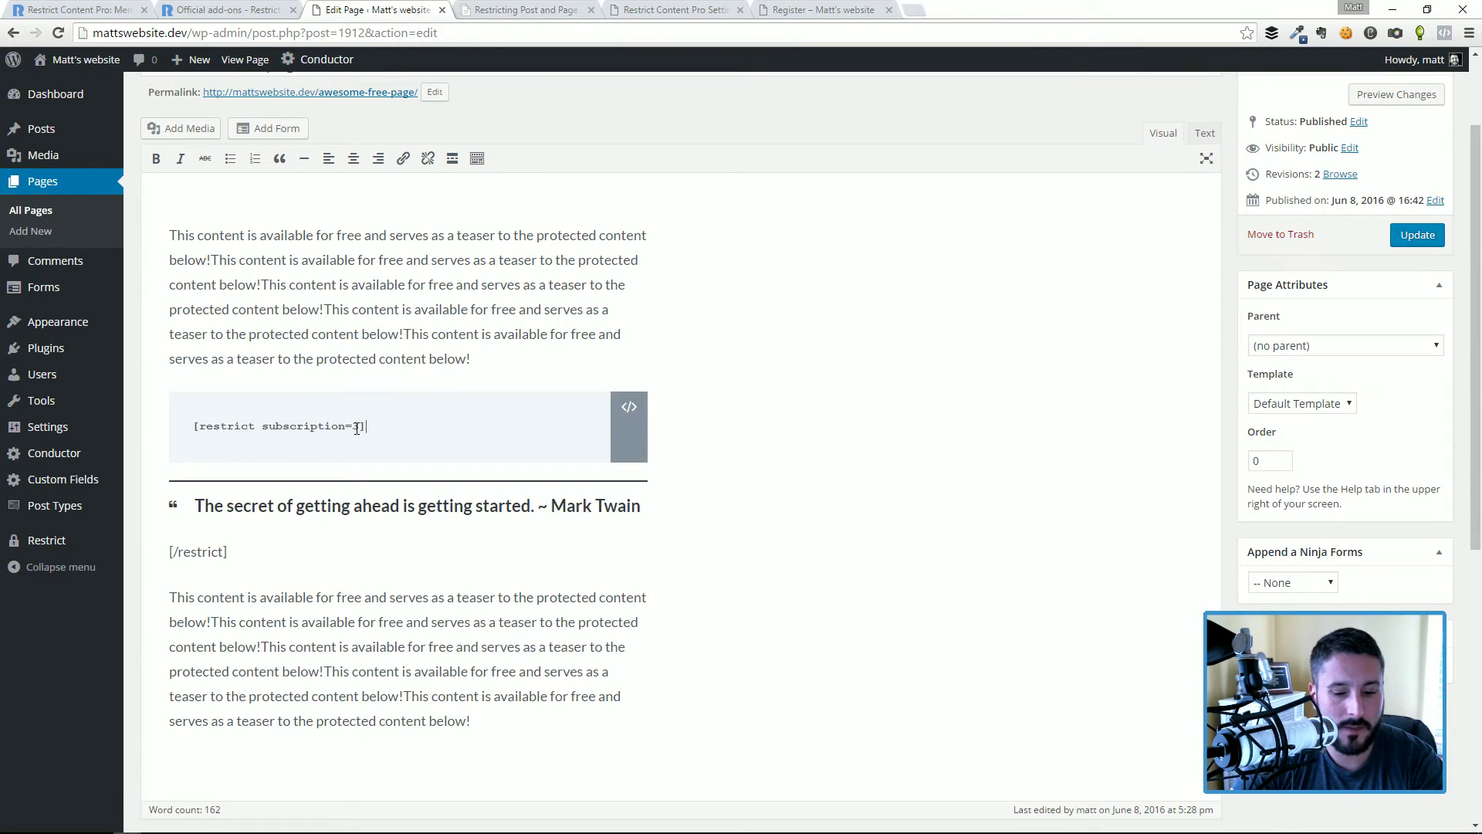
{"action": "key", "text": "ctrl+z"}
{"action": "left_click", "coordinate": [1205, 135]}
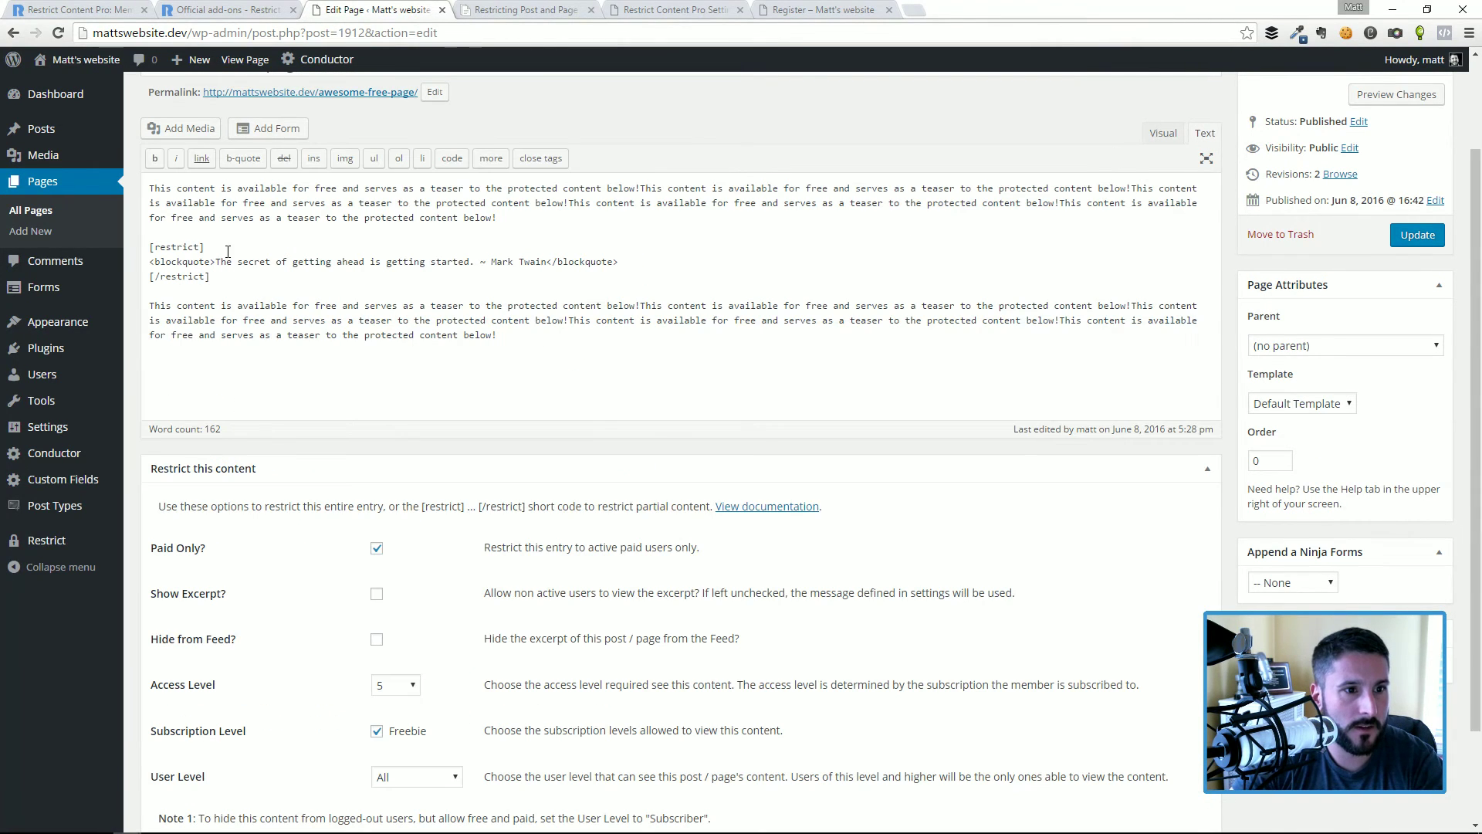
{"action": "left_click_drag", "start_coordinate": [228, 252], "coordinate": [150, 247]}
{"action": "key", "text": "ctrl+v"}
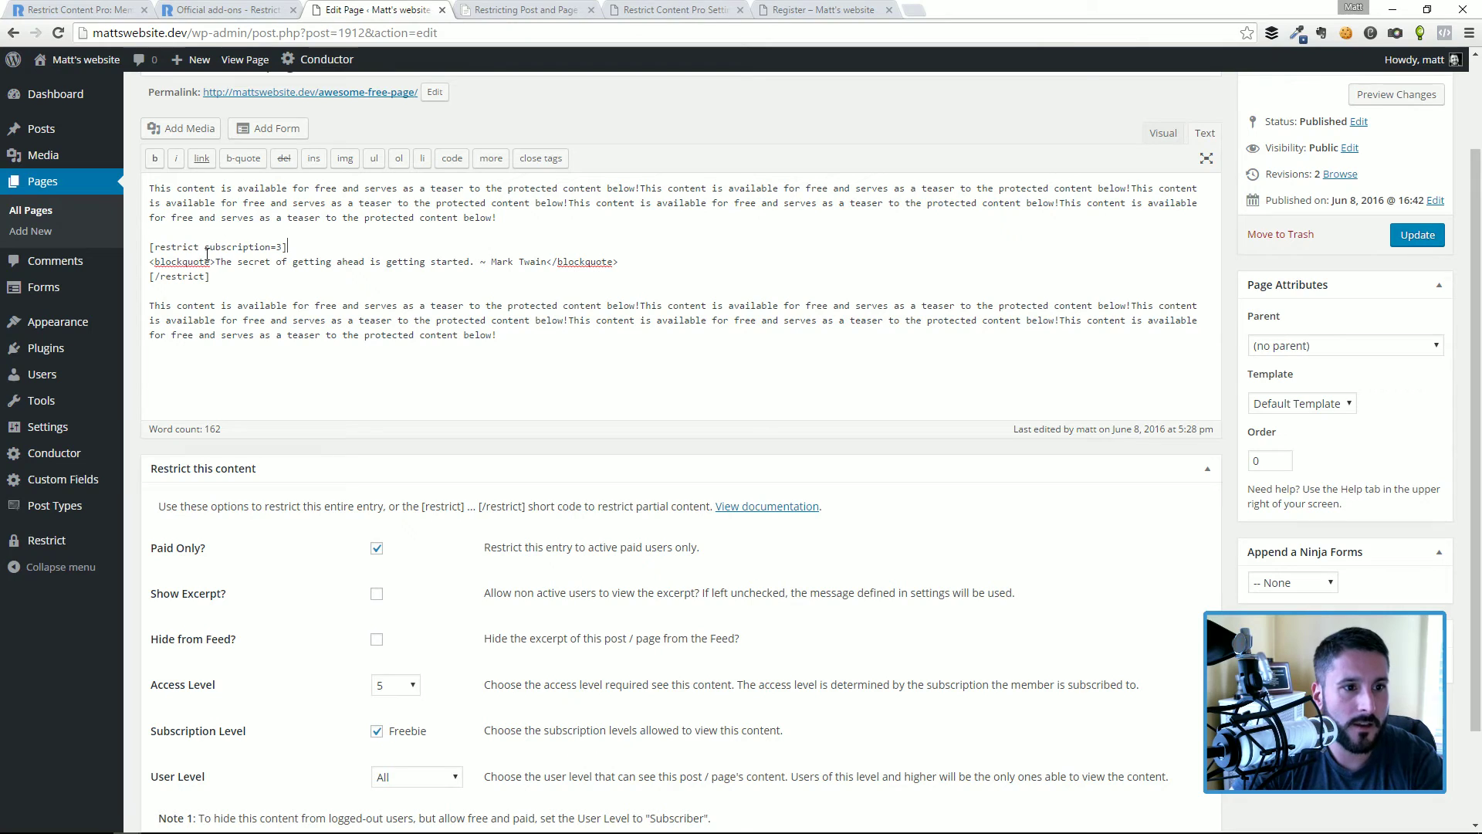
- Turn the closing tag into [/restrict subscription=3] and return to the Visual view
{"action": "left_click_drag", "start_coordinate": [294, 247], "coordinate": [149, 277]}
{"action": "key", "text": "ctrl+c"}
{"action": "key", "text": "ctrl+v"}
{"action": "left_click", "coordinate": [156, 277]}
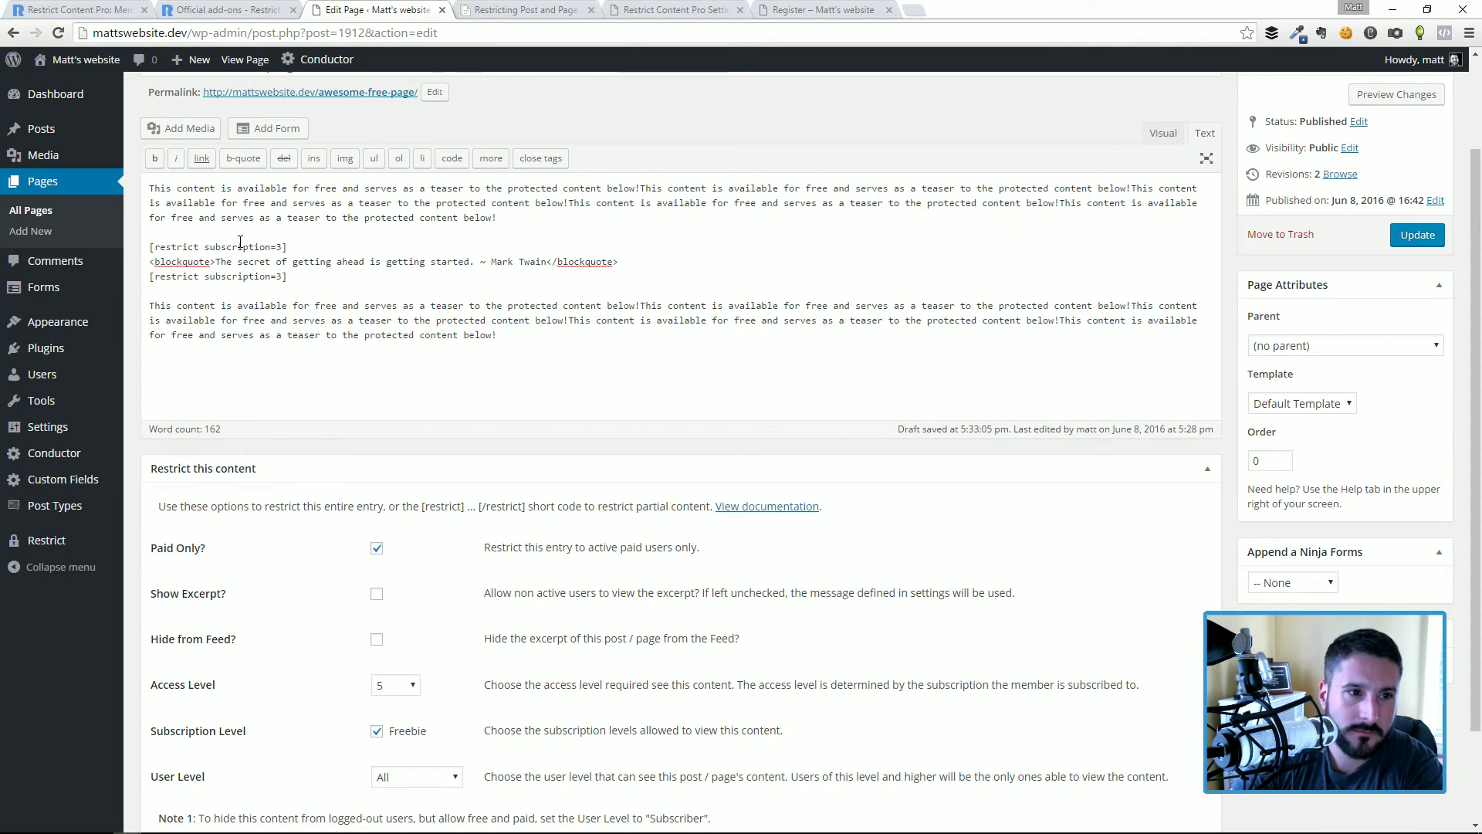
{"action": "type", "text": "/"}
{"action": "left_click", "coordinate": [1163, 133]}
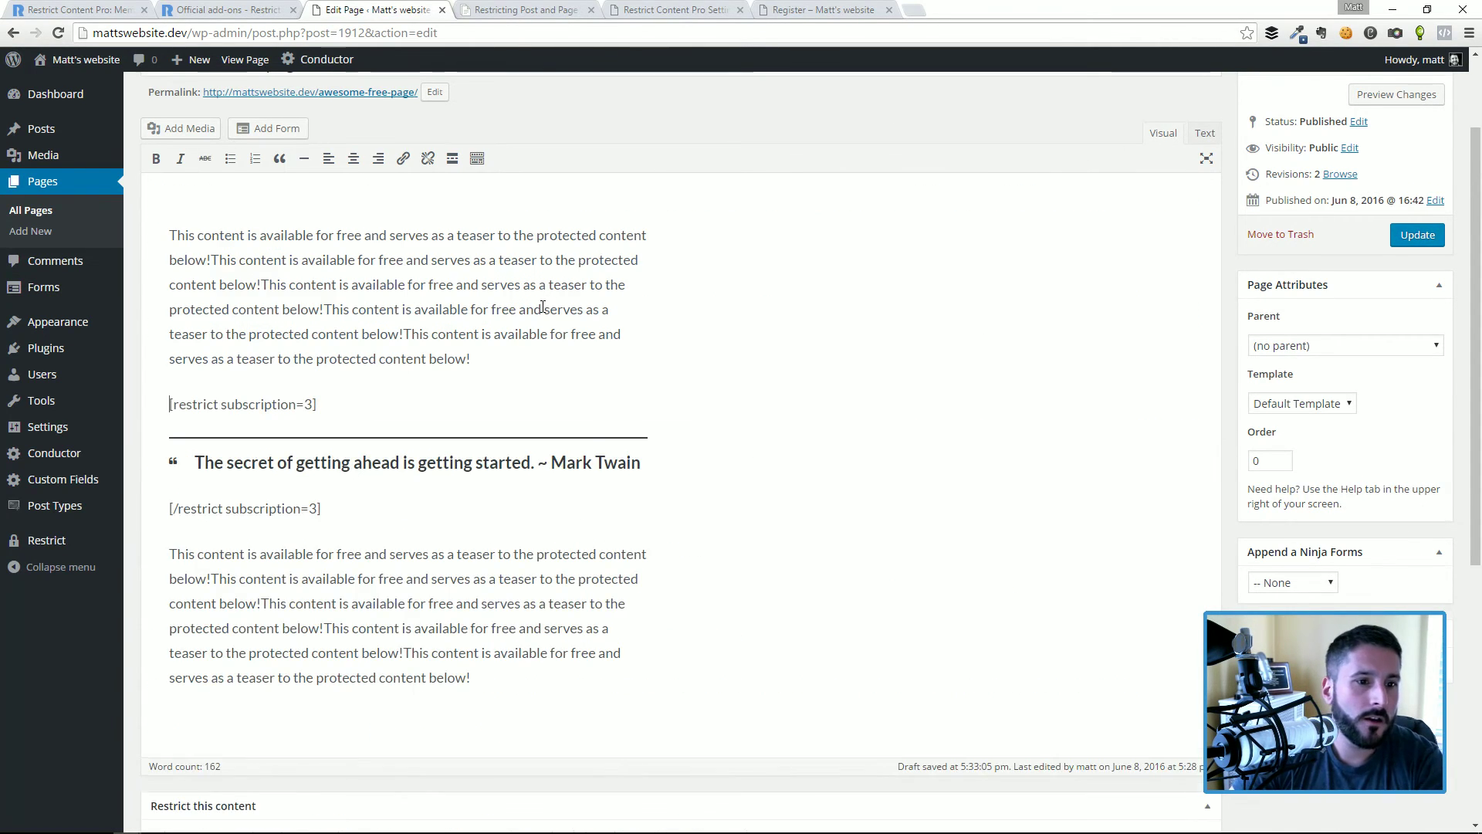
{"action": "scroll", "coordinate": [617, 270], "scroll_direction": "down", "scroll_amount": 1}
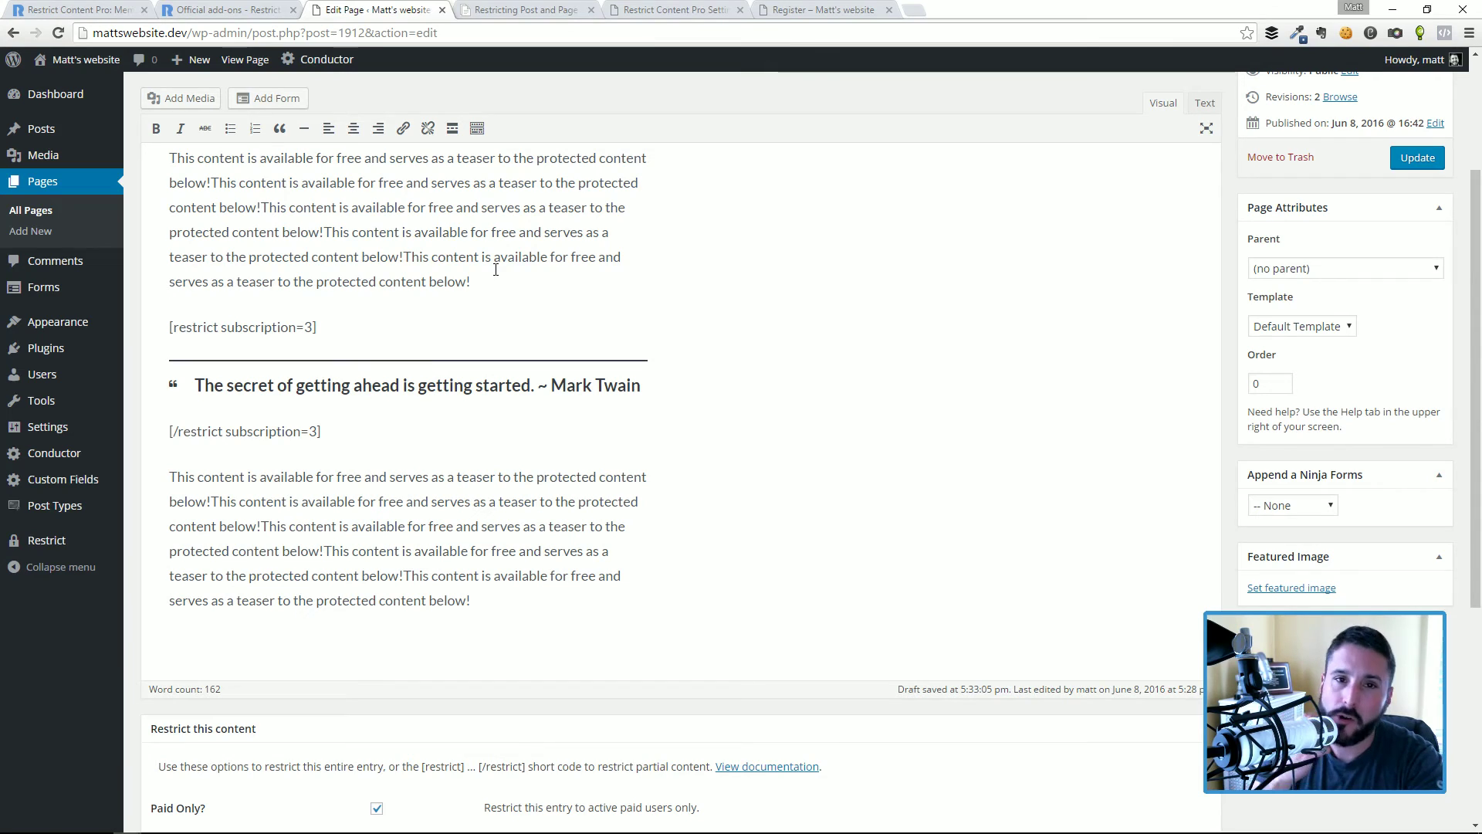
- Scroll the Restricting Post and Page Content docs to the category restriction section, then go back to the editor
{"action": "left_click", "coordinate": [551, 9]}
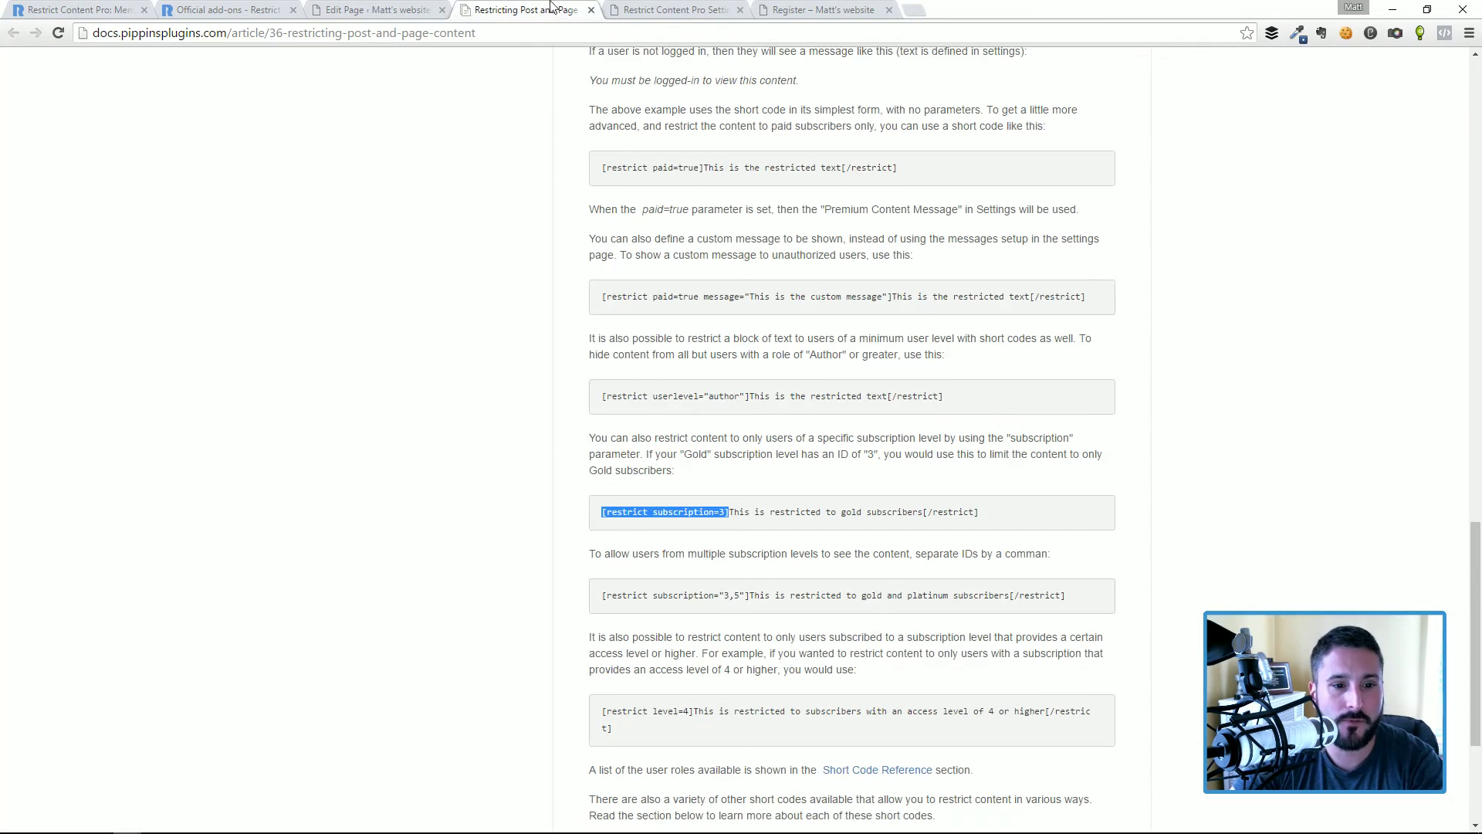
{"action": "scroll", "coordinate": [707, 412], "scroll_direction": "down", "scroll_amount": 4}
{"action": "scroll", "coordinate": [746, 426], "scroll_direction": "up", "scroll_amount": 10}
{"action": "scroll", "coordinate": [752, 448], "scroll_direction": "up", "scroll_amount": 3}
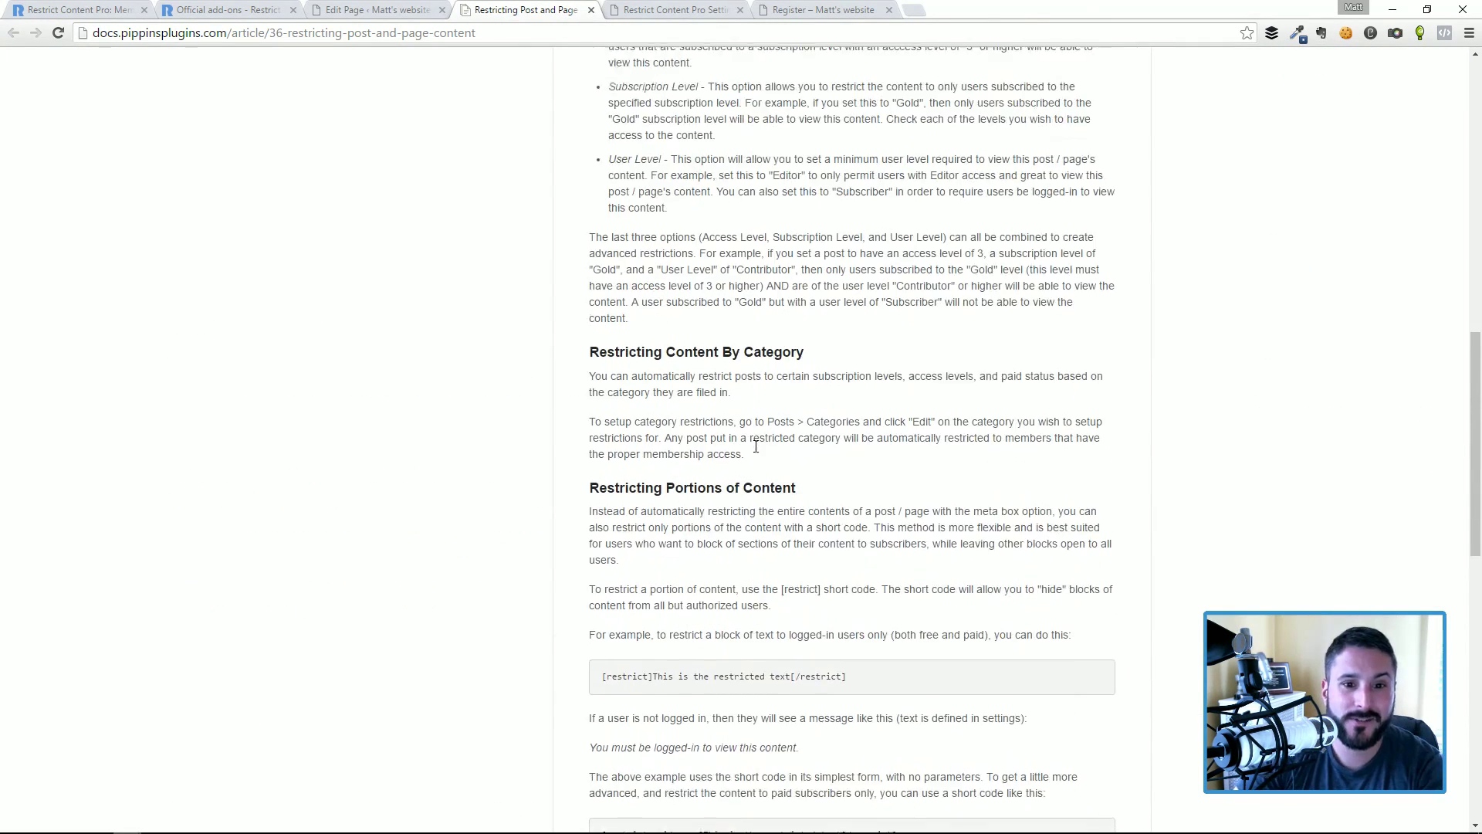
{"action": "scroll", "coordinate": [760, 386], "scroll_direction": "down", "scroll_amount": 2}
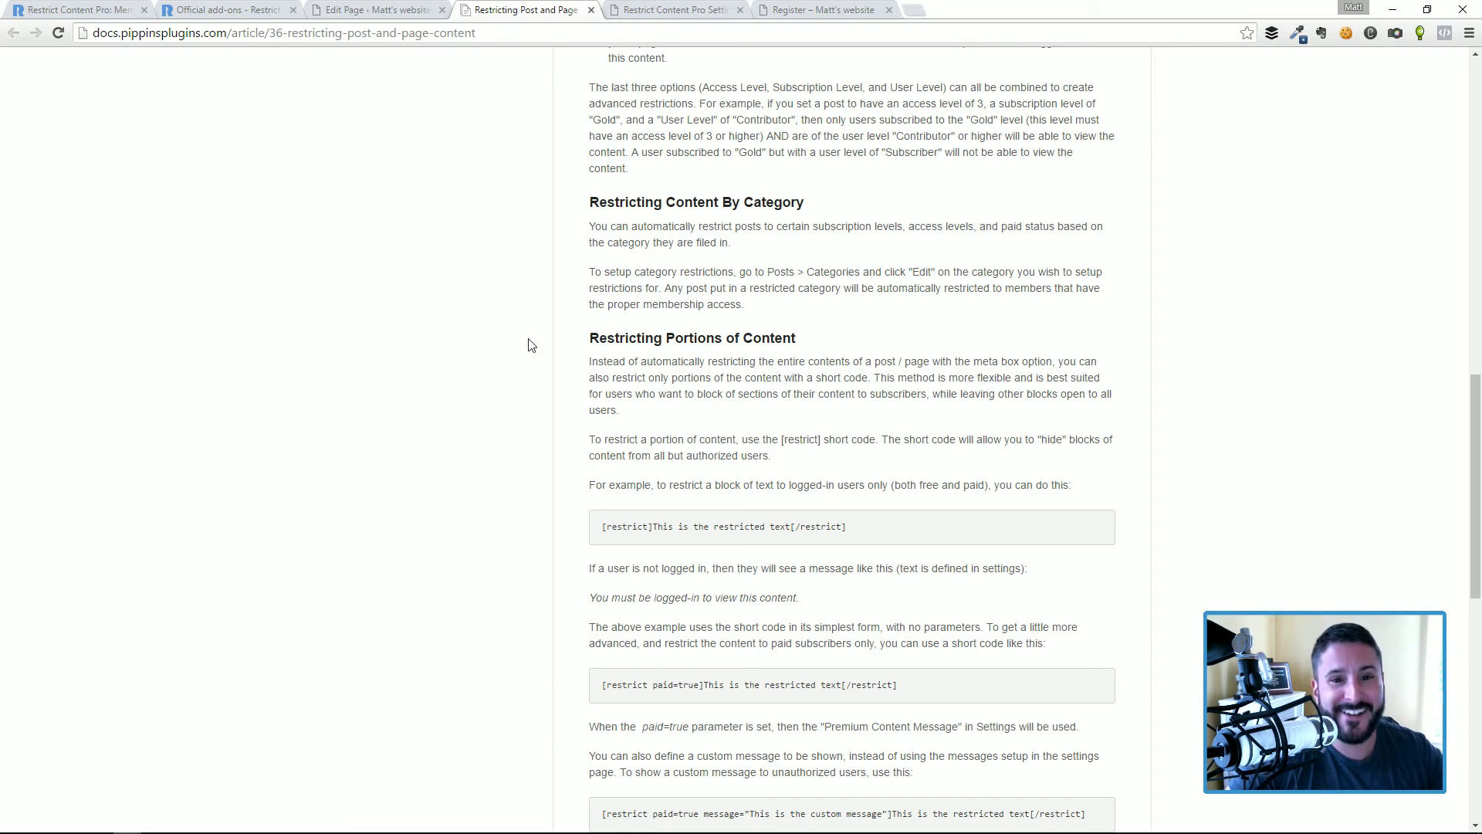
{"action": "scroll", "coordinate": [867, 533], "scroll_direction": "down", "scroll_amount": 7}
{"action": "left_click", "coordinate": [866, 527]}
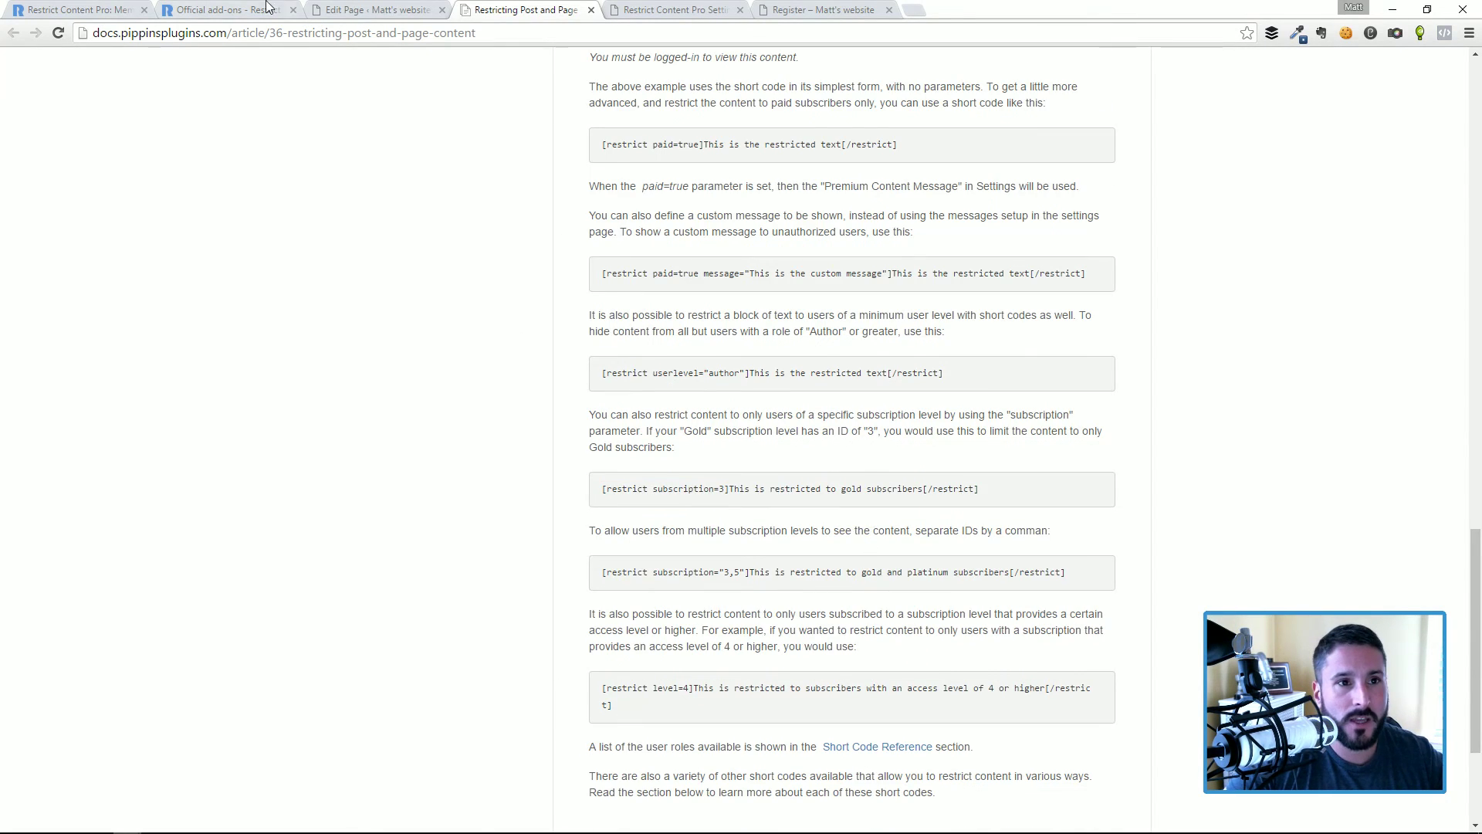
{"action": "left_click", "coordinate": [348, 9]}
{"action": "scroll", "coordinate": [781, 345], "scroll_direction": "down", "scroll_amount": 7}
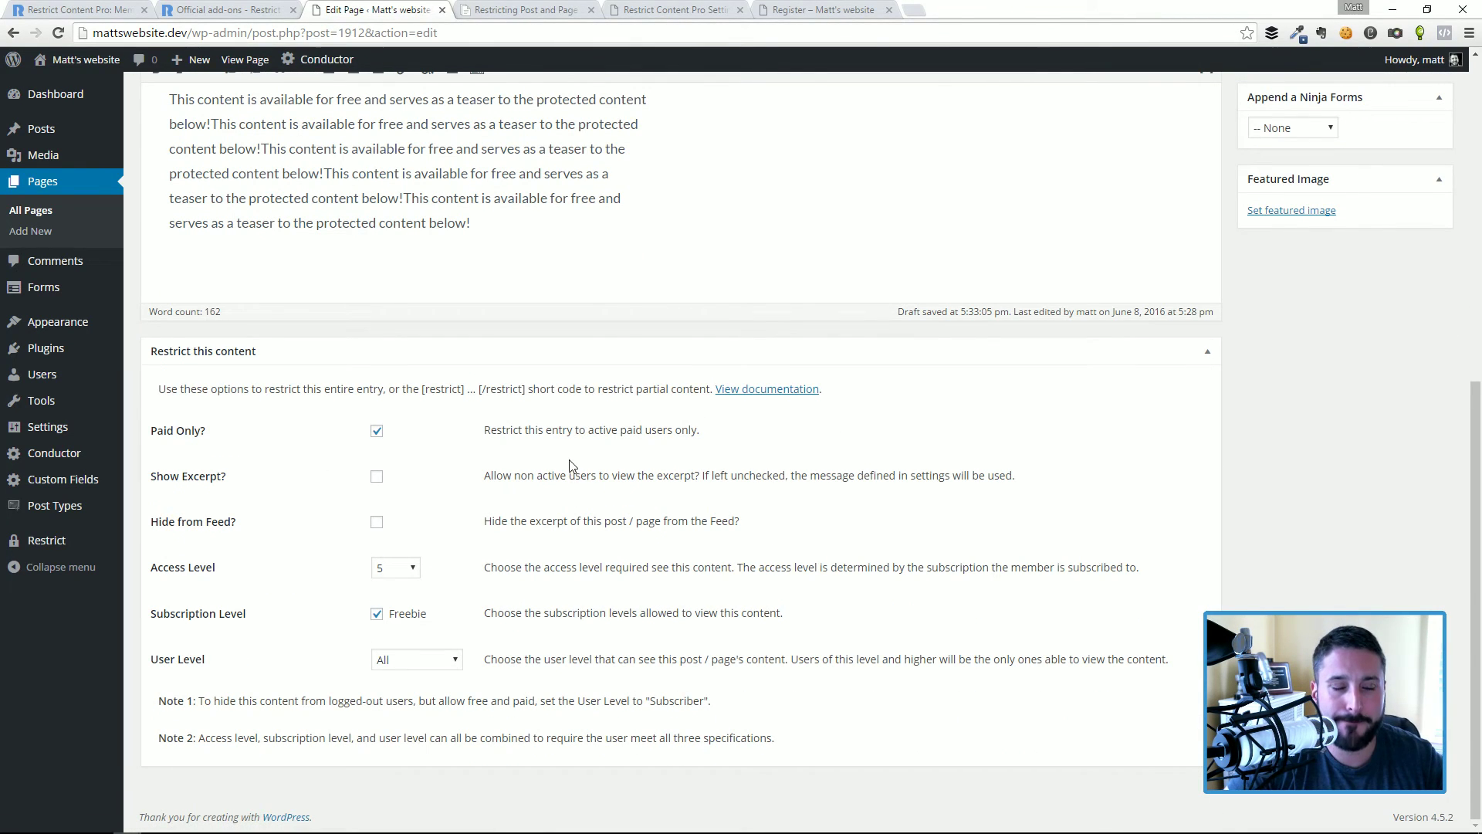
{"action": "scroll", "coordinate": [679, 386], "scroll_direction": "up", "scroll_amount": 6}
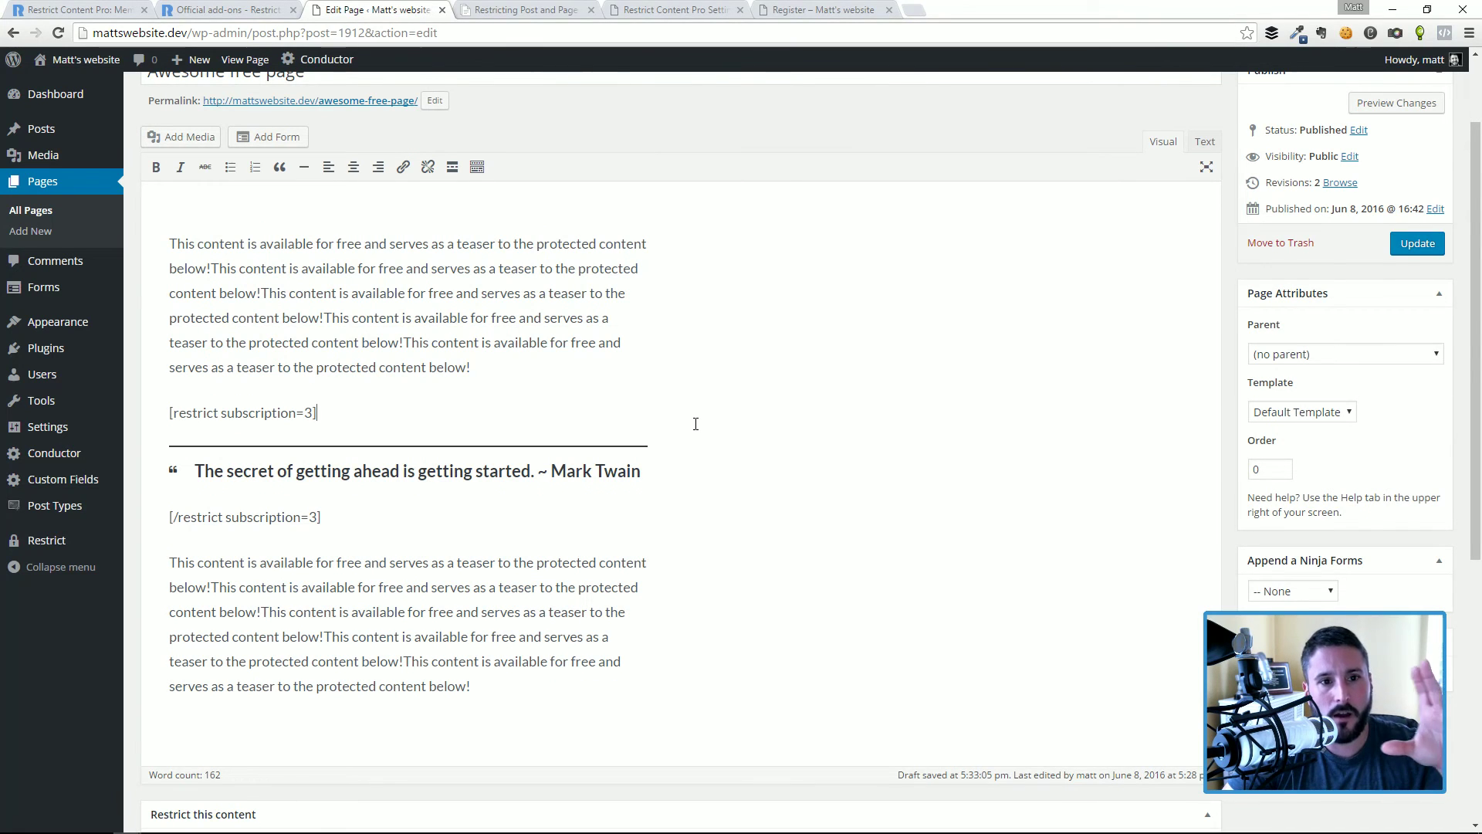
{"action": "scroll", "coordinate": [687, 429], "scroll_direction": "down", "scroll_amount": 3}
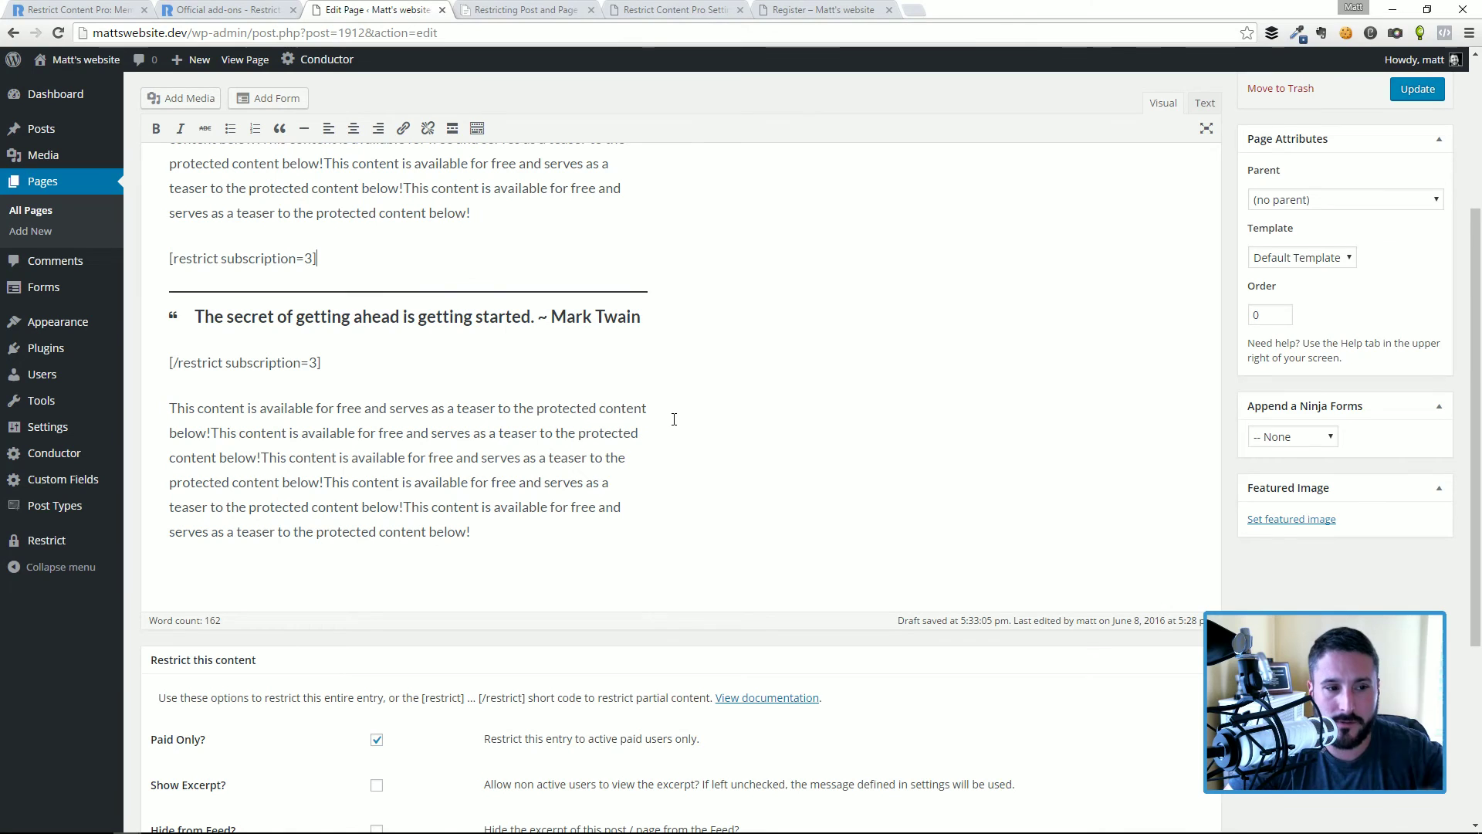
{"action": "scroll", "coordinate": [618, 435], "scroll_direction": "down", "scroll_amount": 3}
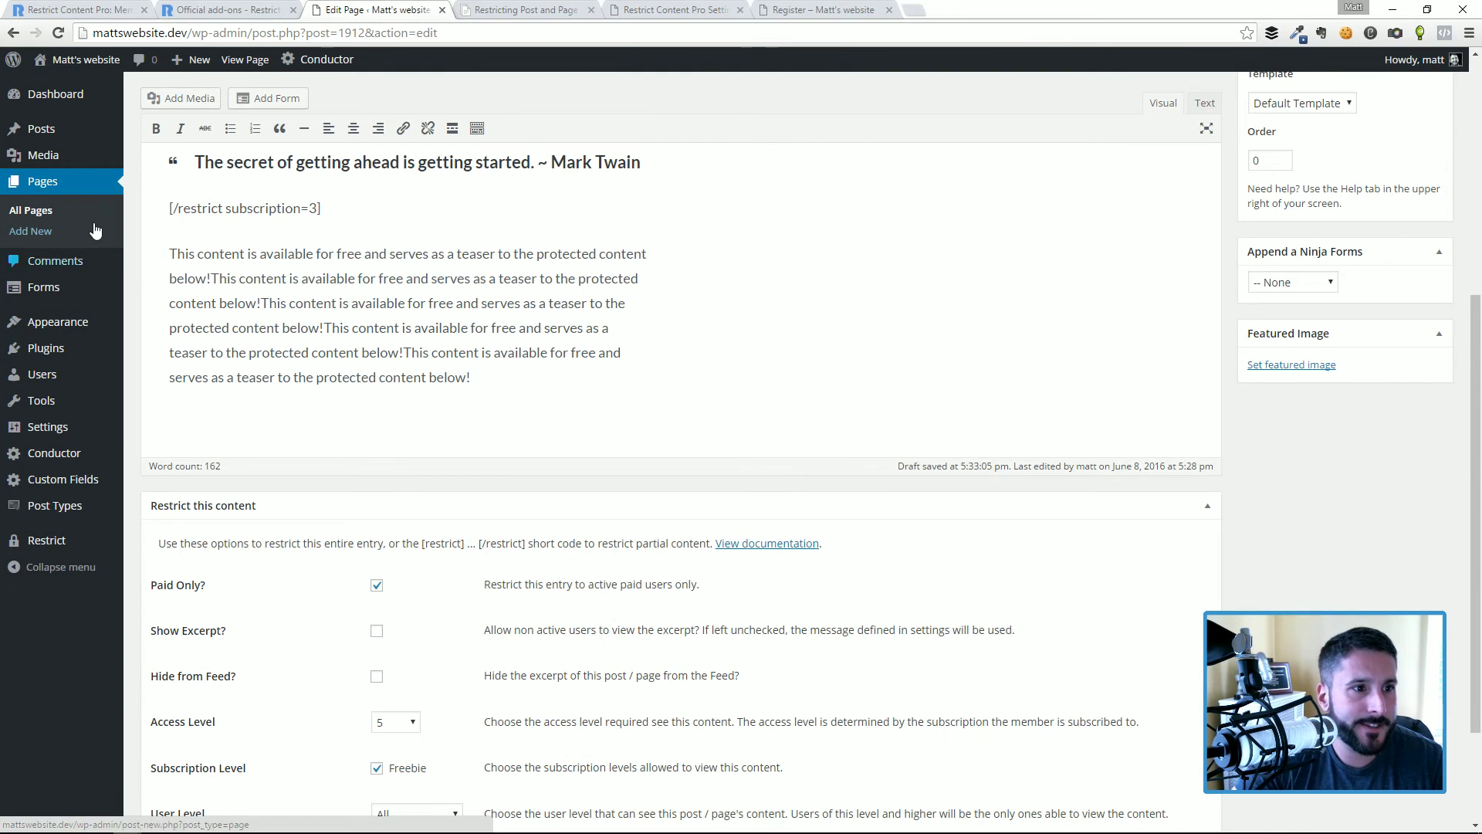
{"action": "mouse_move", "coordinate": [85, 129]}
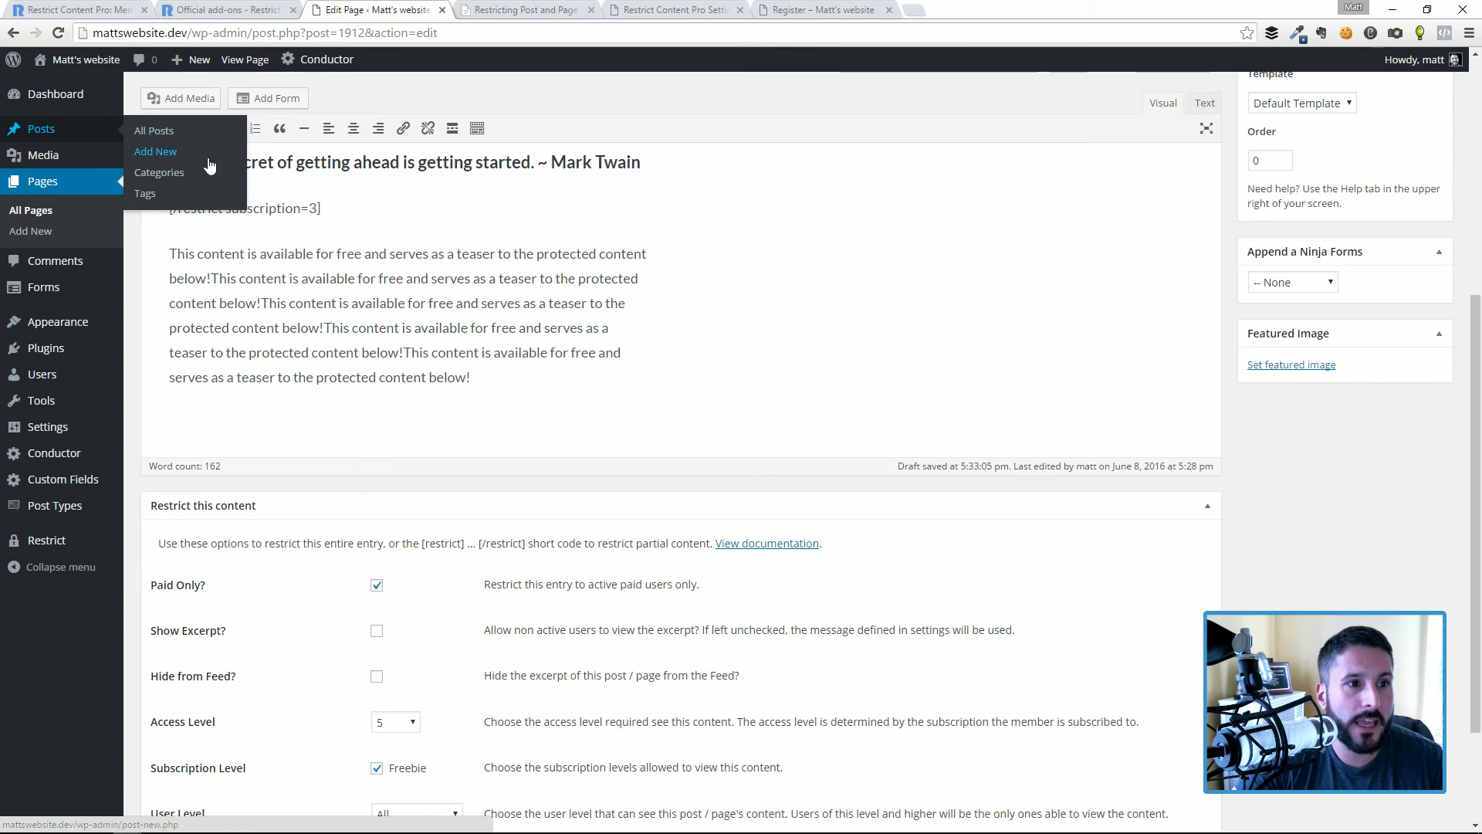
{"action": "left_click", "coordinate": [193, 176]}
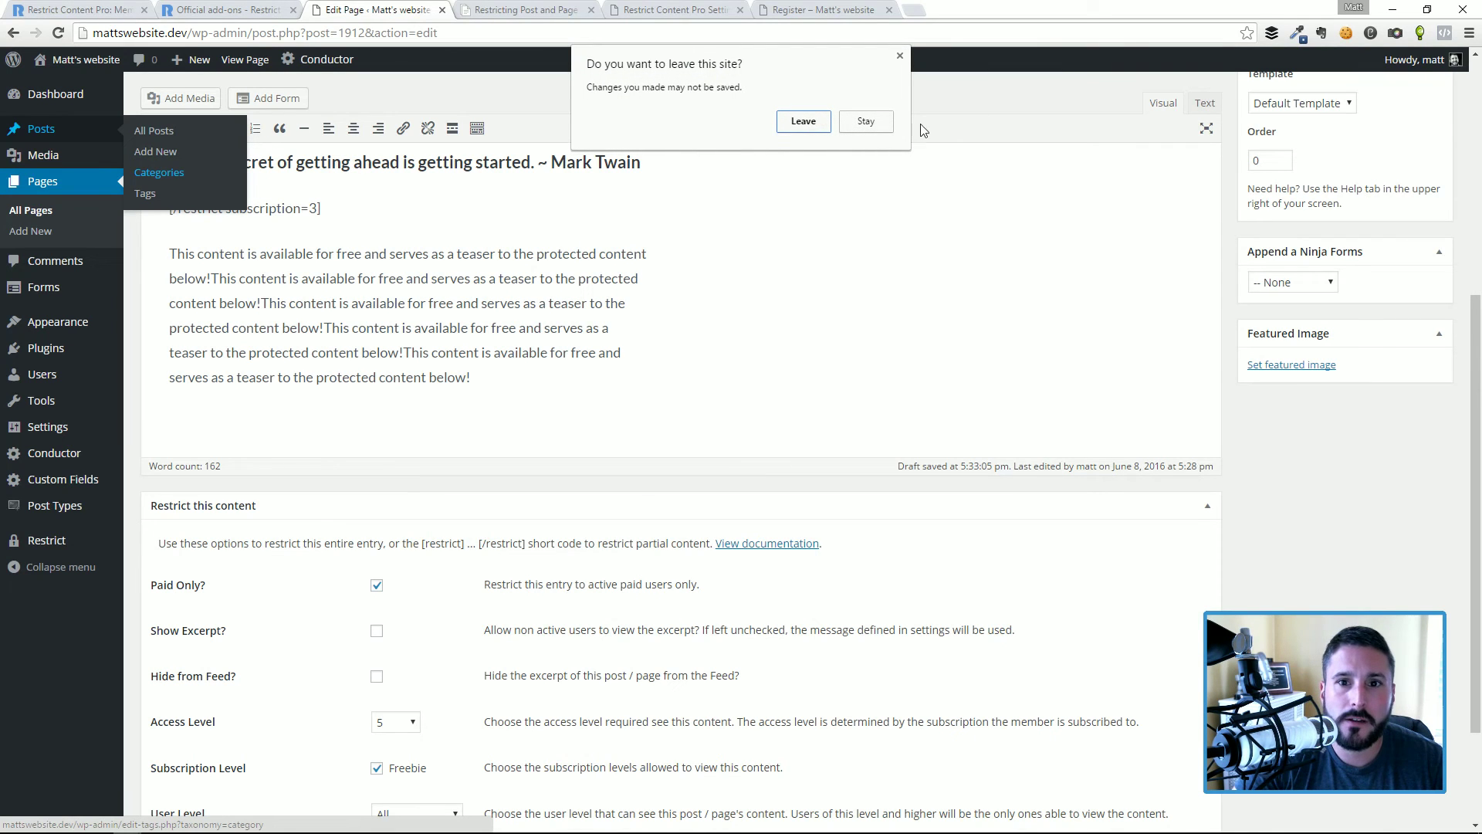
- Dismiss the leave-site warning, update the Awesome free page, and edit the Benefits category
{"action": "left_click", "coordinate": [802, 121]}
{"action": "scroll", "coordinate": [1101, 244], "scroll_direction": "up", "scroll_amount": 3}
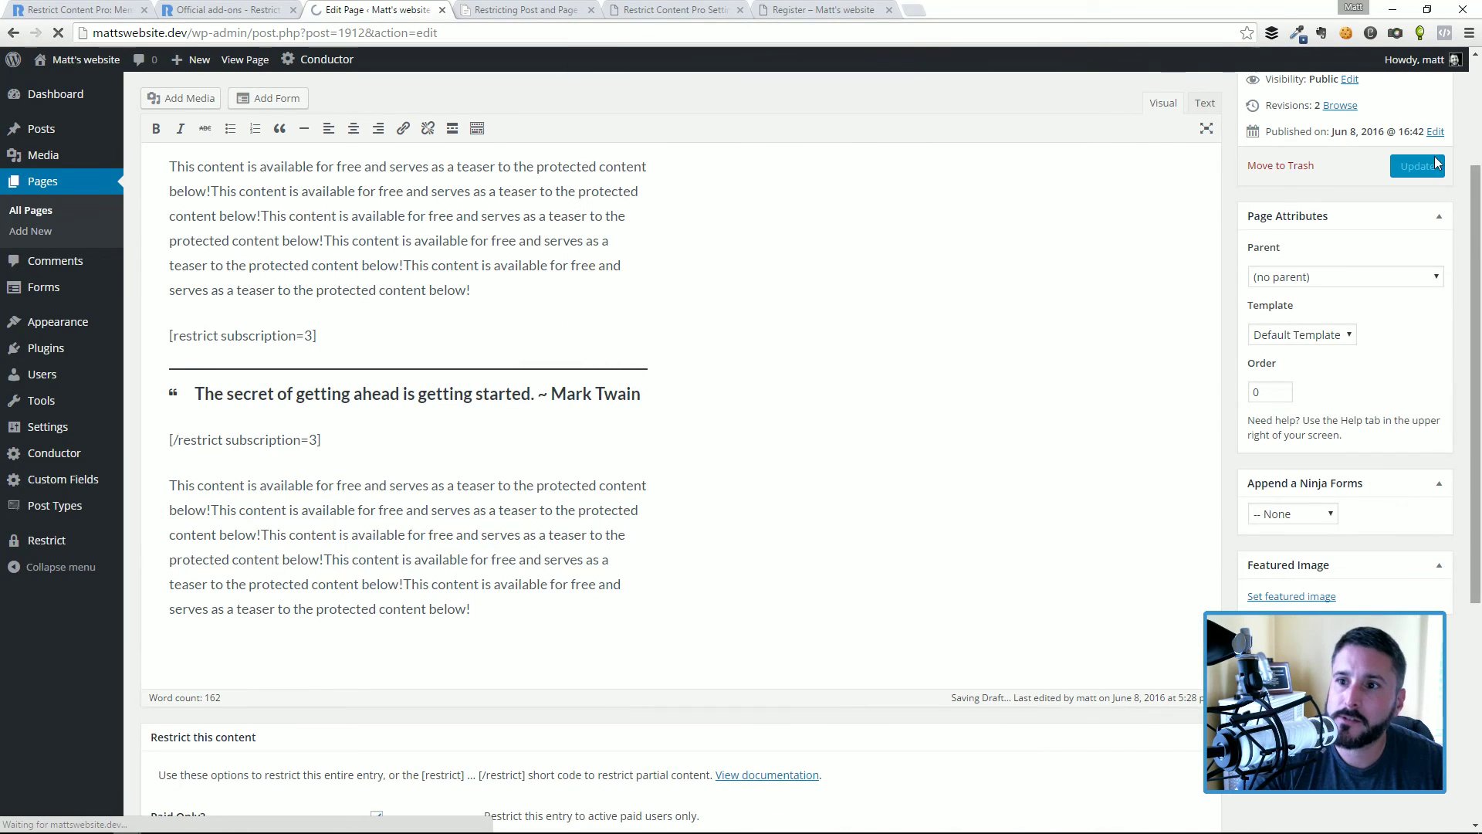
{"action": "left_click", "coordinate": [1409, 172]}
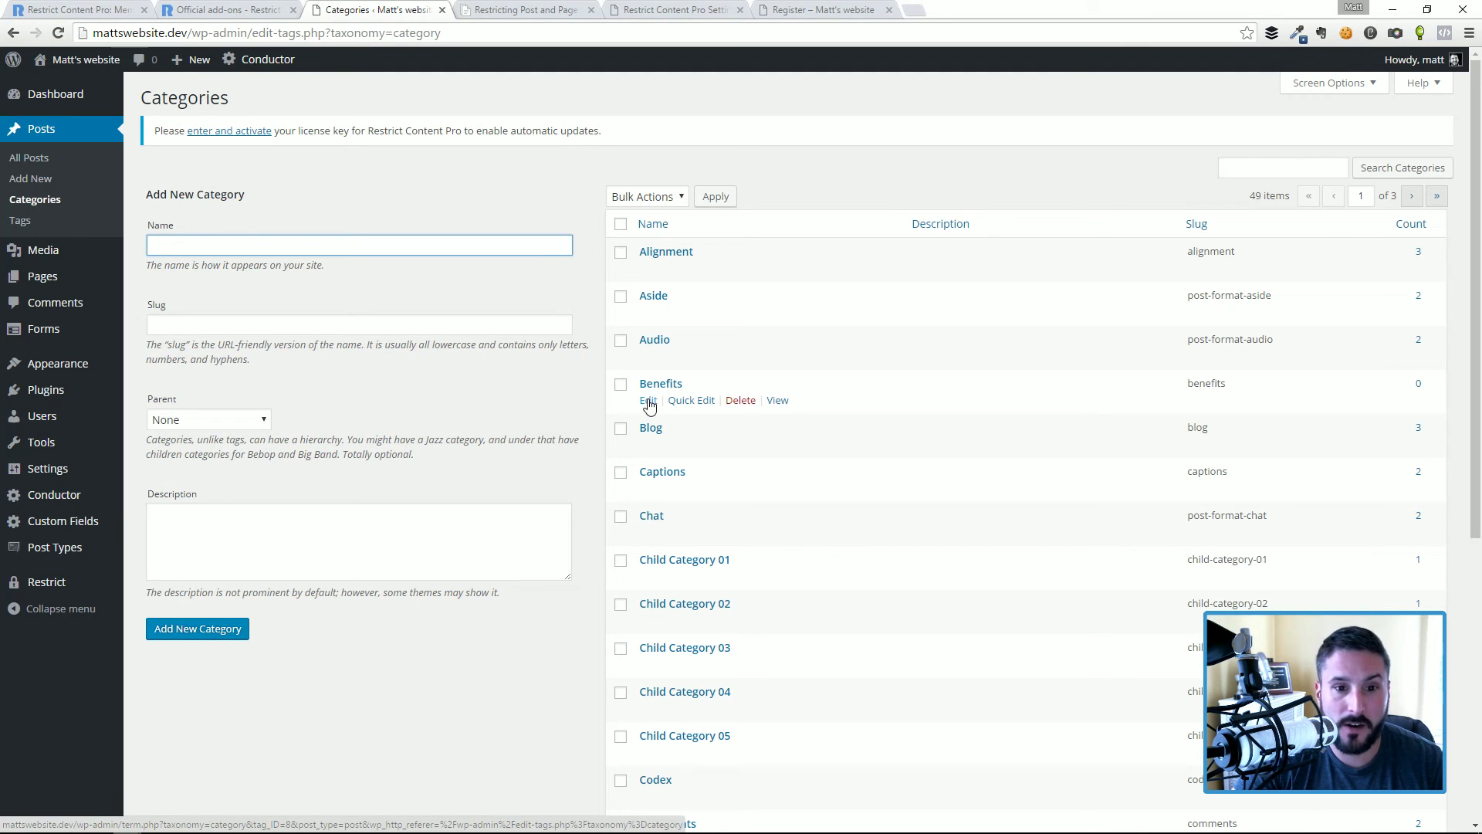
{"action": "left_click", "coordinate": [648, 403]}
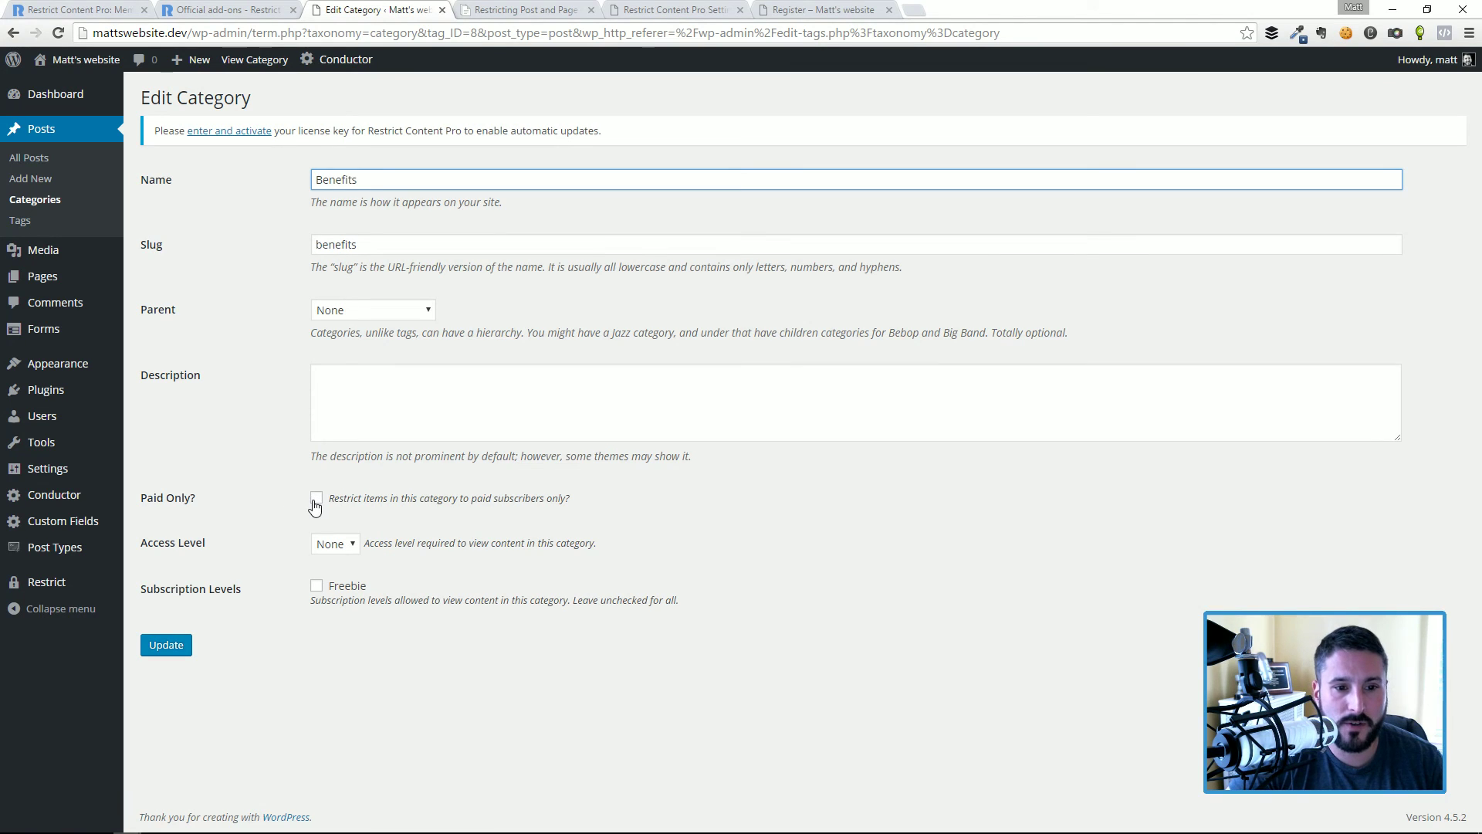
- Inspect the Benefits category's Access Level choices, leaving it at None
{"action": "left_click", "coordinate": [347, 543]}
{"action": "left_click", "coordinate": [489, 573]}
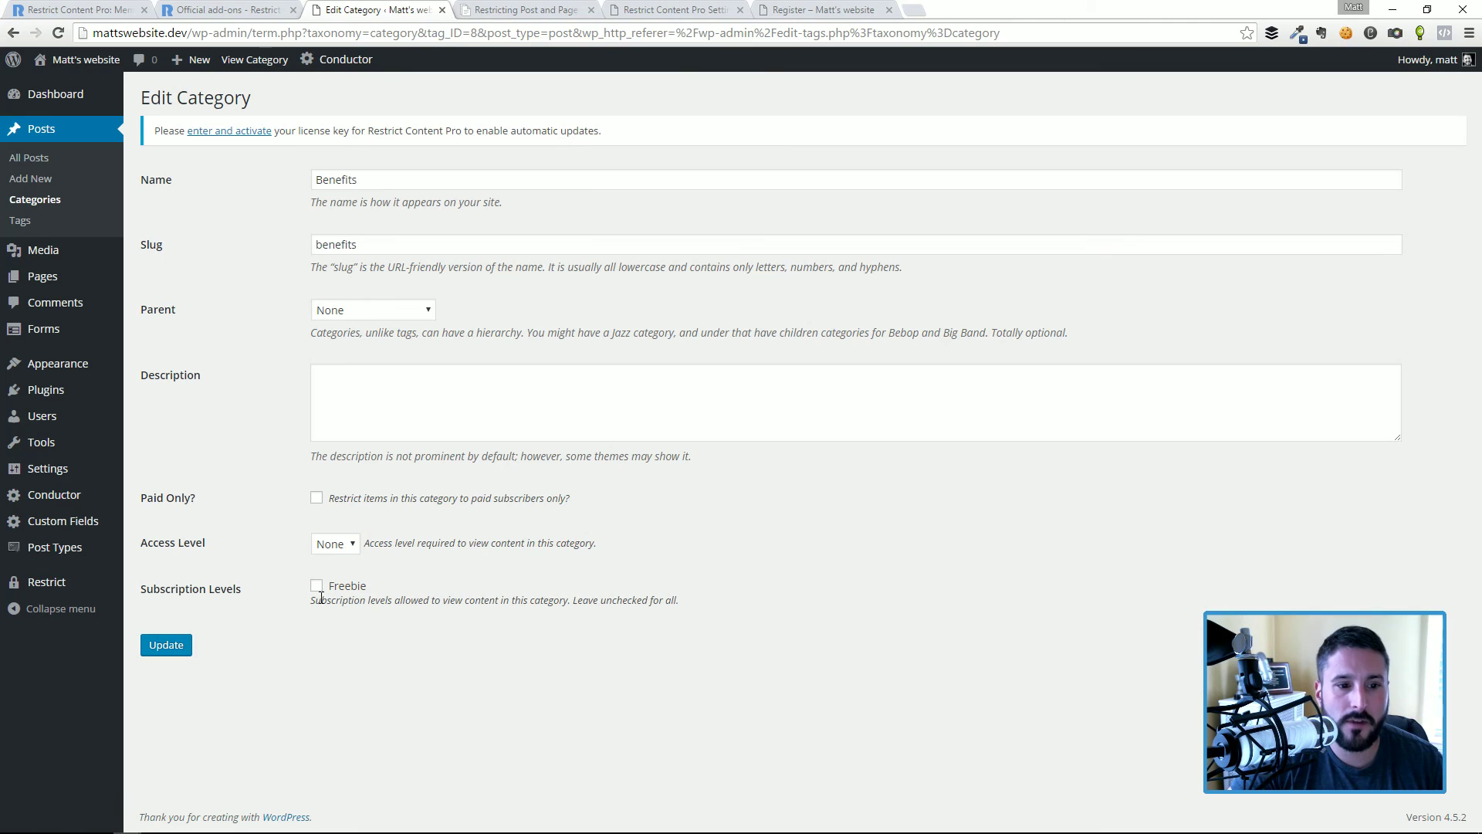